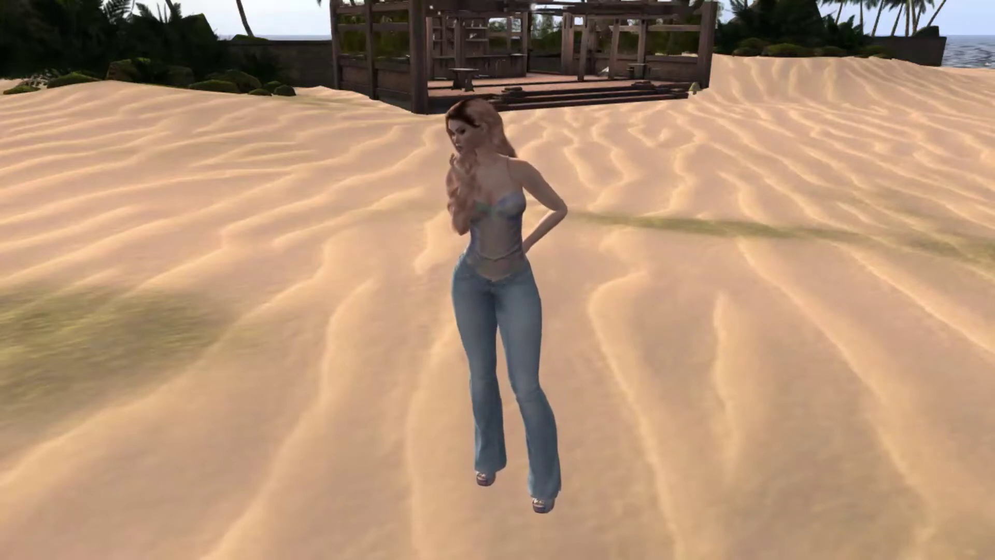
Step: Open the inventory and add the recent guitarrig7 object to the avatar
{"action": "key", "text": "ctrl+i"}
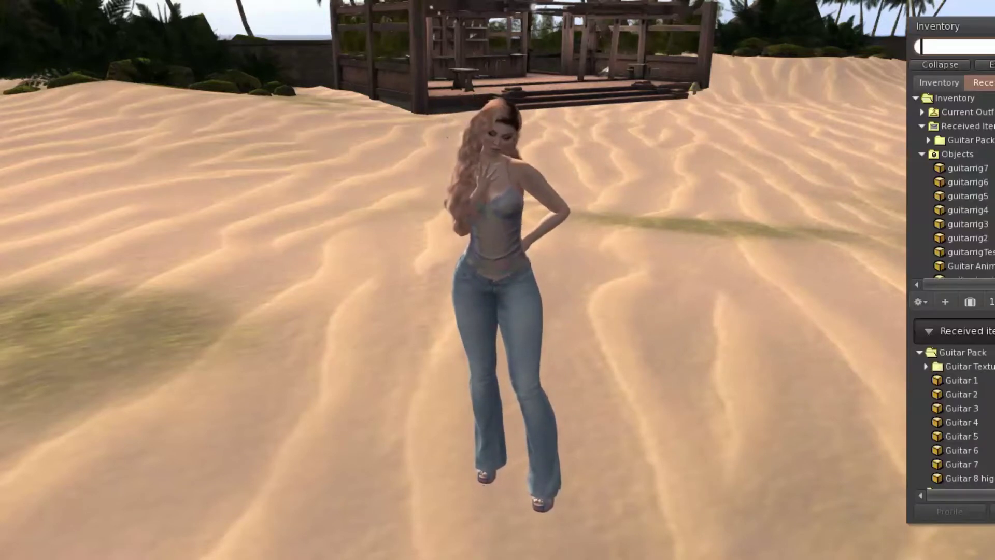
{"action": "left_click_drag", "start_coordinate": [994, 31], "coordinate": [981, 42]}
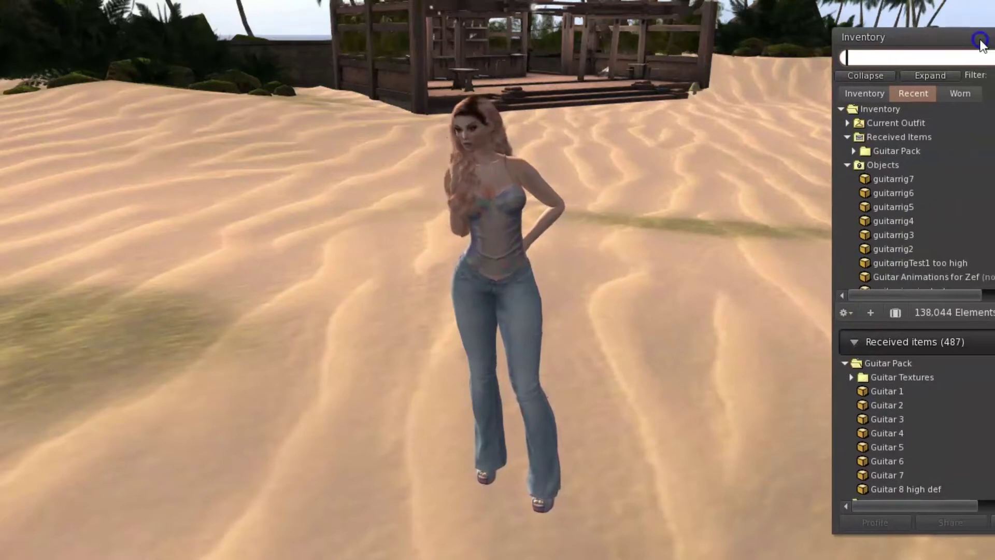
{"action": "right_click", "coordinate": [892, 182]}
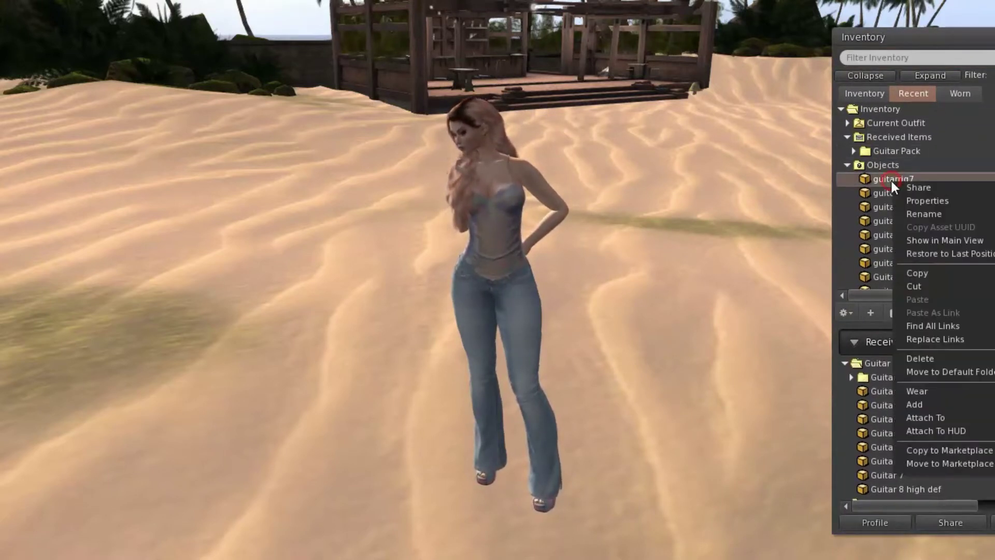
{"action": "left_click", "coordinate": [918, 404]}
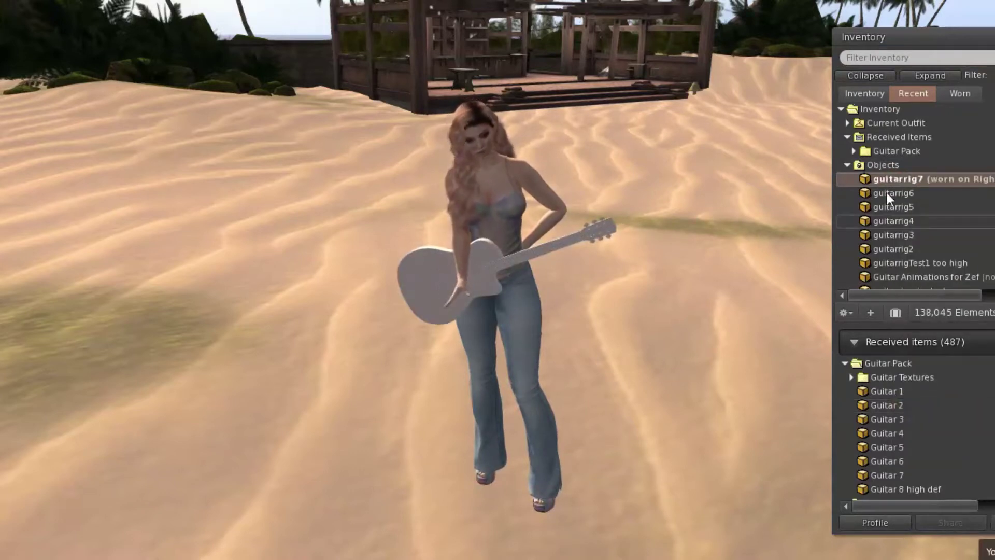
Step: Play the Heavy Strum animation from the recent inventory items and view the attached guitar on the moving avatar
{"action": "left_click", "coordinate": [851, 164]}
{"action": "scroll", "coordinate": [917, 223], "scroll_direction": "down", "scroll_amount": 5}
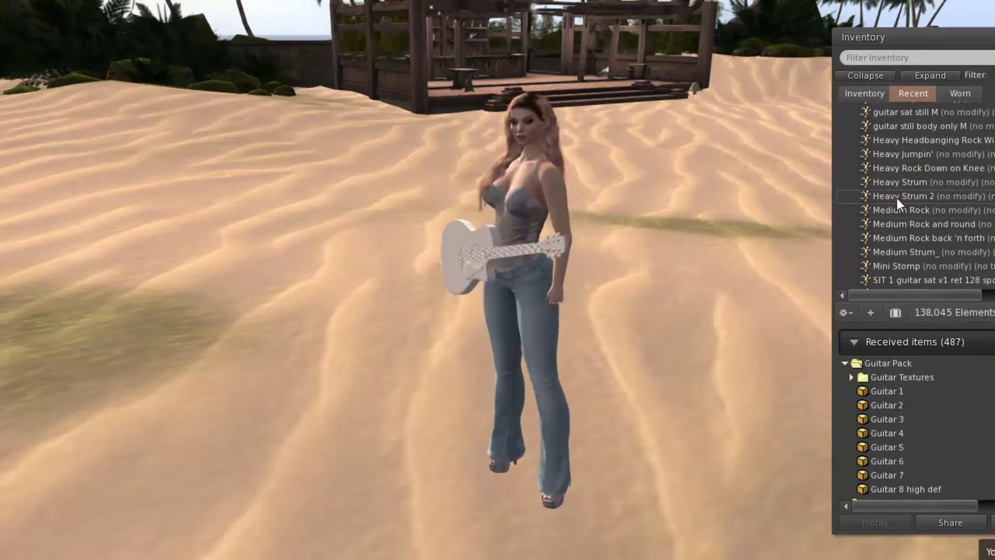
{"action": "right_click", "coordinate": [894, 181]}
{"action": "double_click", "coordinate": [894, 182]}
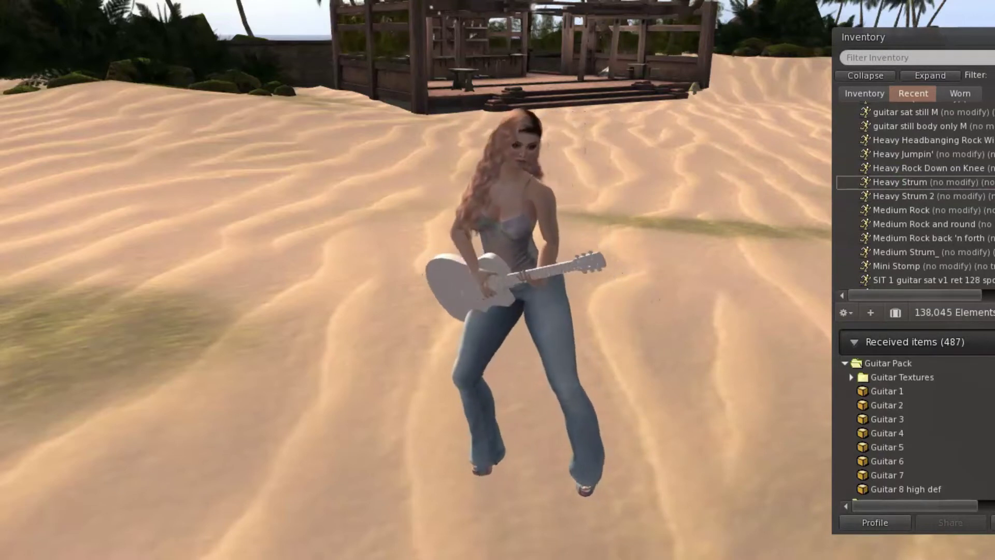
{"action": "left_click_drag", "start_coordinate": [505, 254], "coordinate": [334, 251], "text": "alt"}
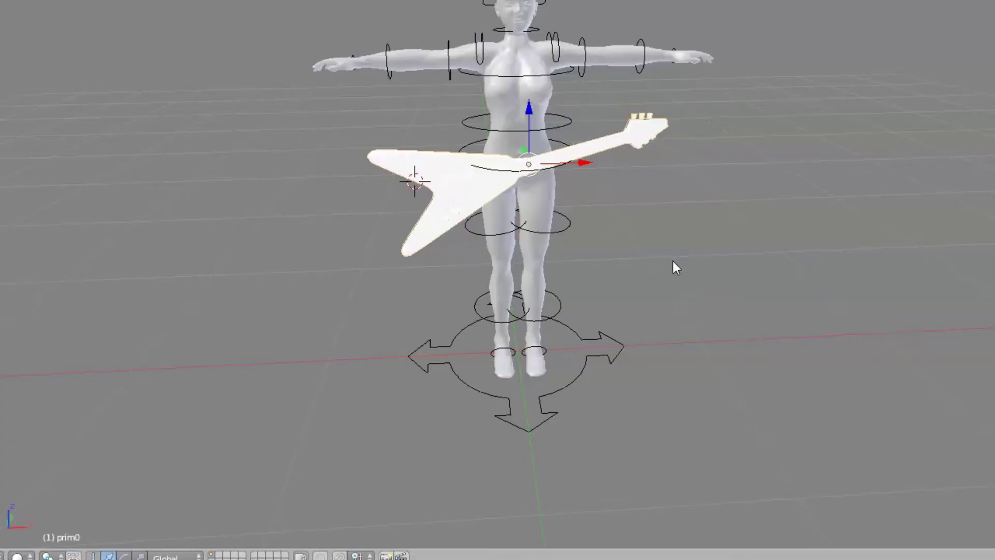
Step: Switch to Blender and examine how the V-shaped guitar mesh sits in front of the avatar and its control rig
{"action": "scroll", "coordinate": [672, 261], "scroll_direction": "down", "scroll_amount": 2}
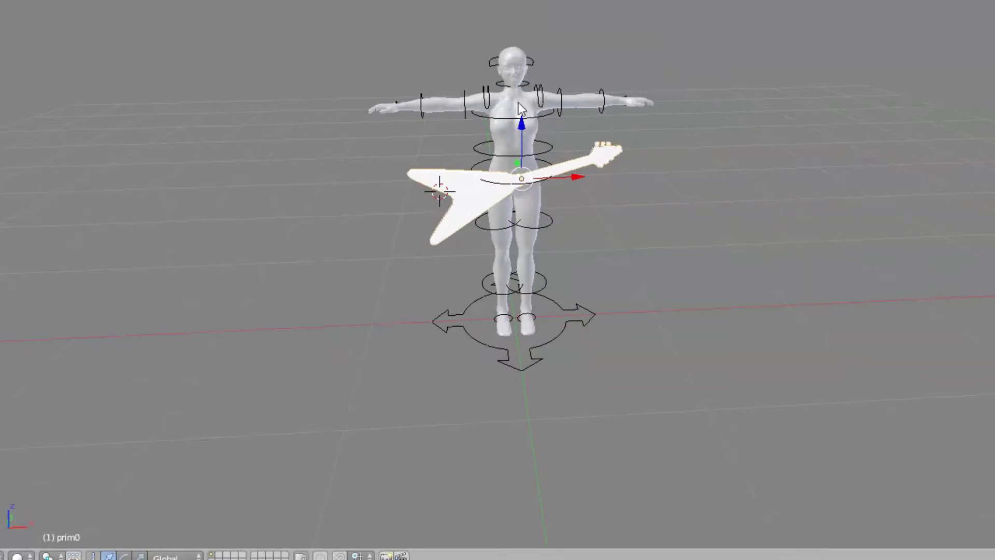
{"action": "scroll", "coordinate": [632, 182], "scroll_direction": "down", "scroll_amount": 1}
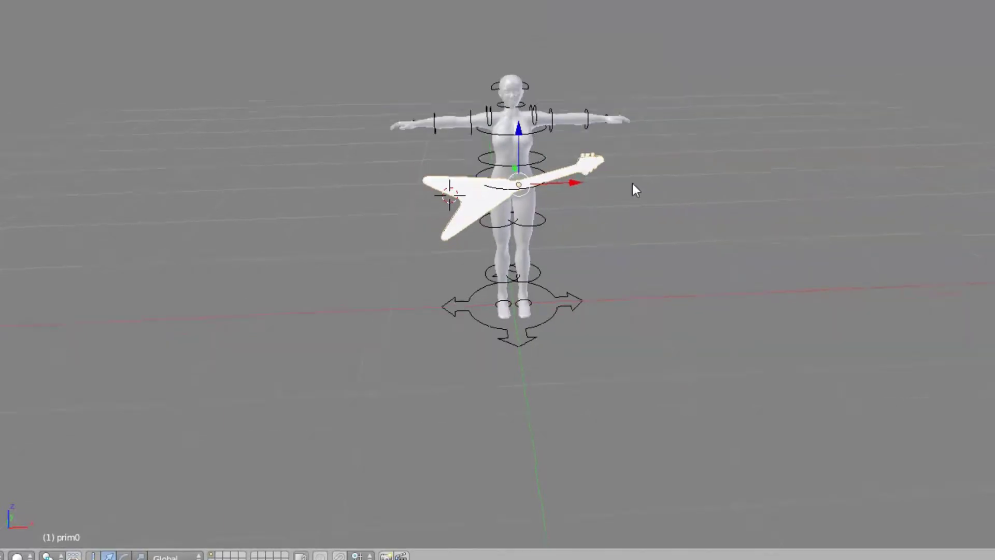
{"action": "scroll", "coordinate": [632, 182], "scroll_direction": "up", "scroll_amount": 2}
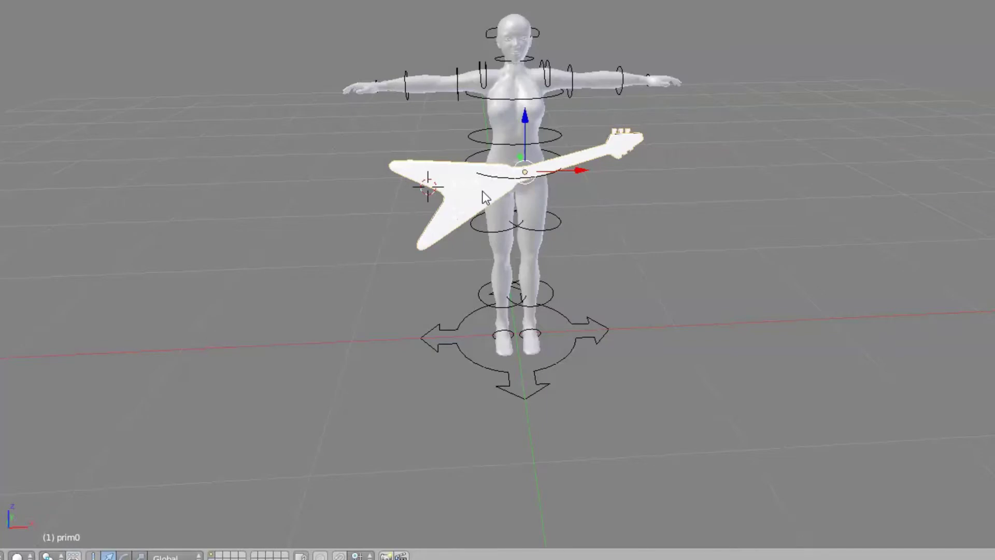
{"action": "mouse_move", "coordinate": [658, 207]}
{"action": "middle_mouse_down"}
{"action": "mouse_move", "coordinate": [639, 283]}
{"action": "mouse_move", "coordinate": [724, 117]}
{"action": "mouse_move", "coordinate": [642, 216]}
{"action": "mouse_move", "coordinate": [671, 203]}
{"action": "mouse_move", "coordinate": [624, 172]}
{"action": "mouse_move", "coordinate": [660, 191]}
{"action": "middle_mouse_up"}
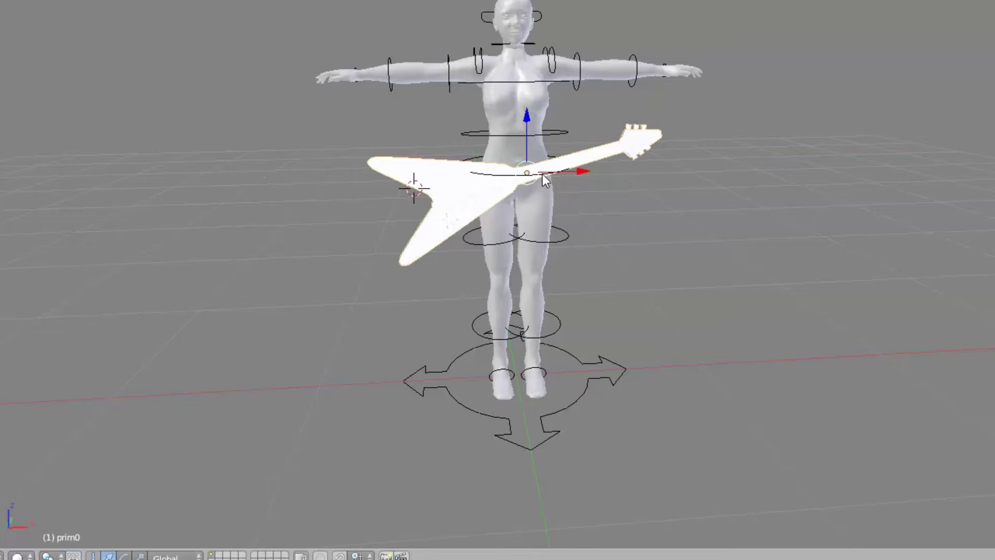
{"action": "scroll", "coordinate": [637, 221], "scroll_direction": "down", "scroll_amount": 2}
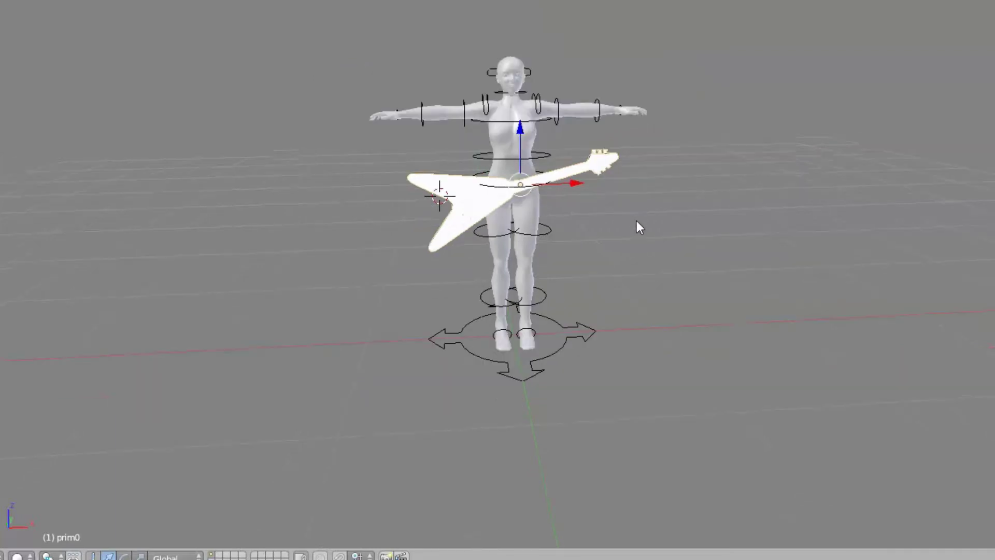
{"action": "scroll", "coordinate": [636, 222], "scroll_direction": "up", "scroll_amount": 4}
{"action": "scroll", "coordinate": [645, 222], "scroll_direction": "down", "scroll_amount": 2}
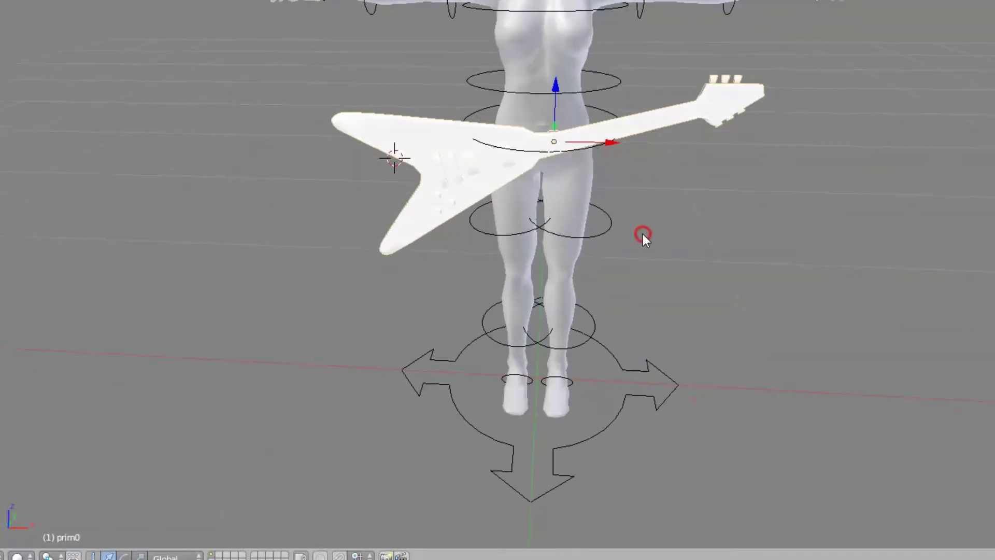
{"action": "scroll", "coordinate": [637, 217], "scroll_direction": "up", "scroll_amount": 3}
{"action": "middle_click_drag", "start_coordinate": [636, 214], "coordinate": [649, 215]}
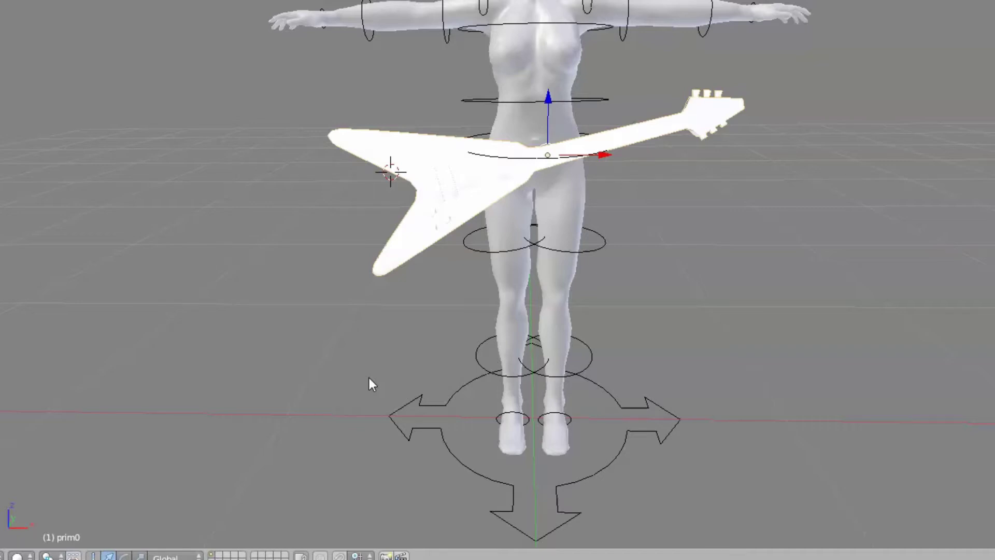
{"action": "scroll", "coordinate": [761, 249], "scroll_direction": "down", "scroll_amount": 2}
{"action": "middle_click_drag", "start_coordinate": [760, 249], "coordinate": [766, 221]}
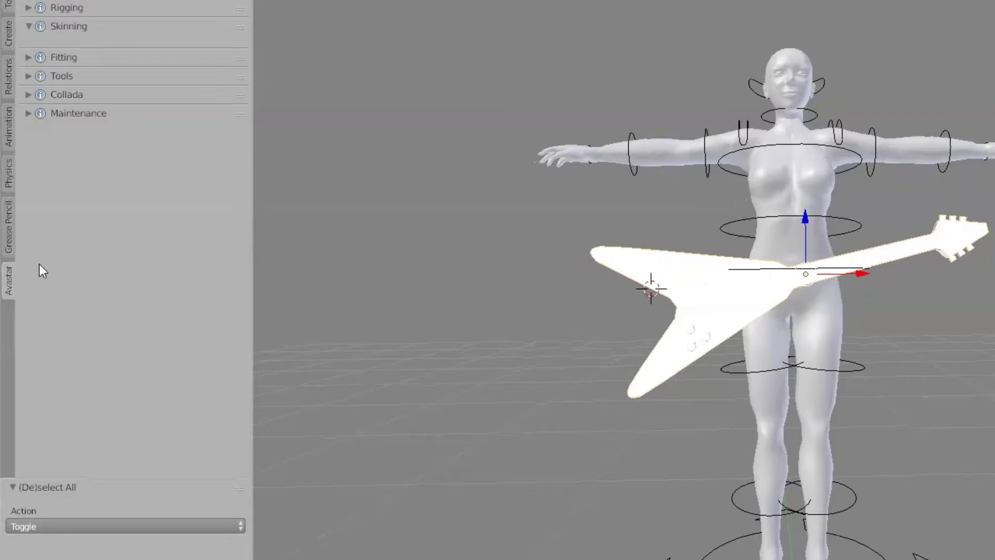
Step: Select the guitar mesh together with the avatar's armature and bind the mesh to the armature using Avastar's skinning options
{"action": "left_click", "coordinate": [29, 29]}
{"action": "left_click", "coordinate": [29, 29]}
{"action": "right_click", "coordinate": [821, 368]}
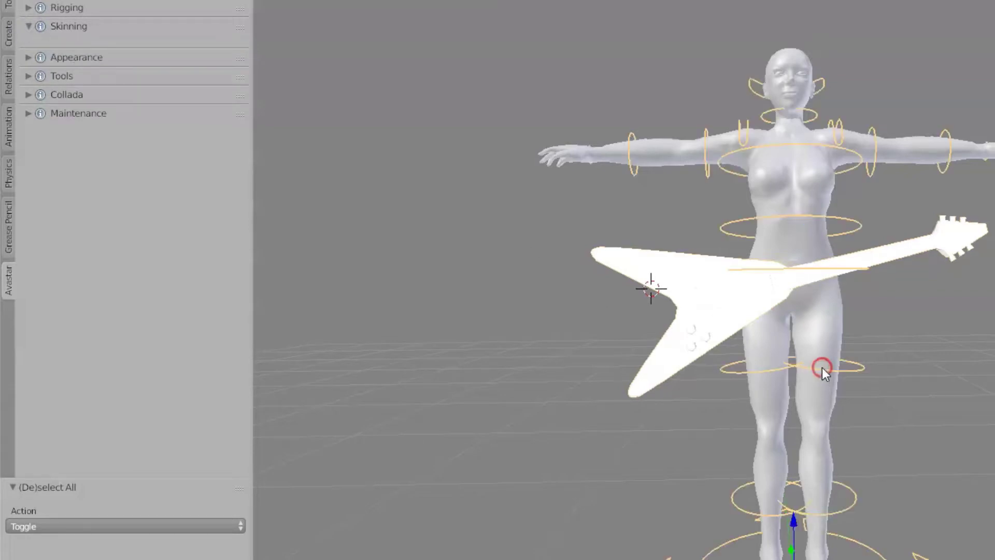
{"action": "right_click", "coordinate": [713, 307]}
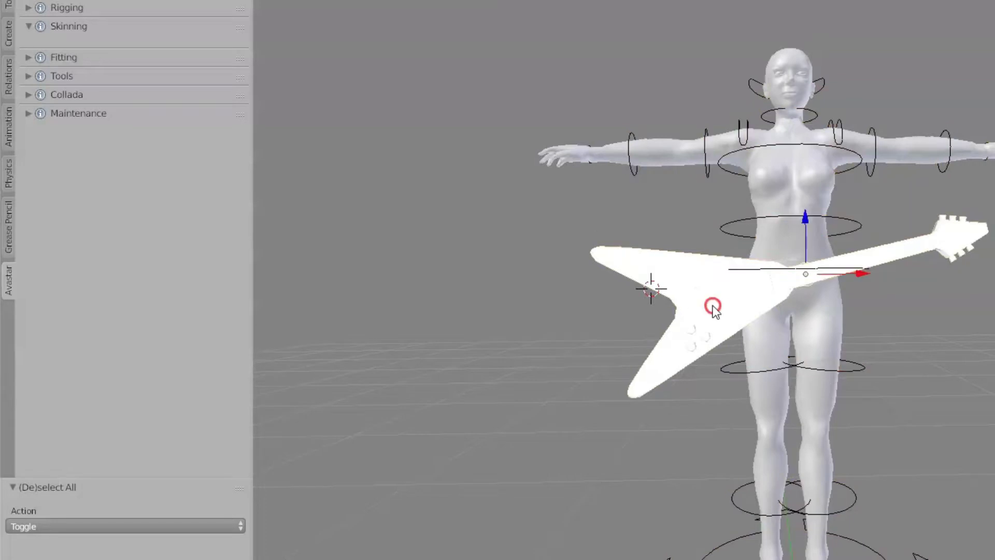
{"action": "right_click", "coordinate": [859, 370]}
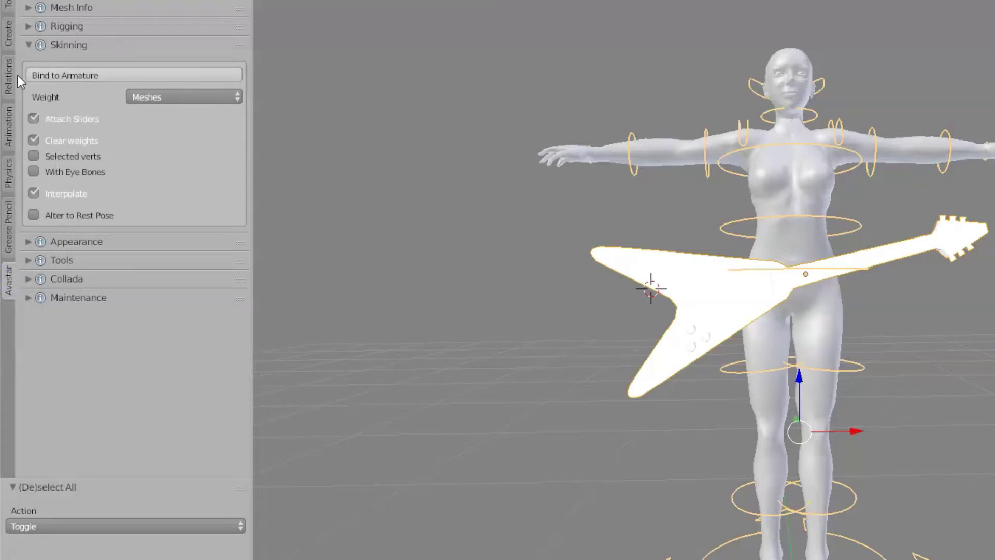
{"action": "left_click", "coordinate": [61, 76]}
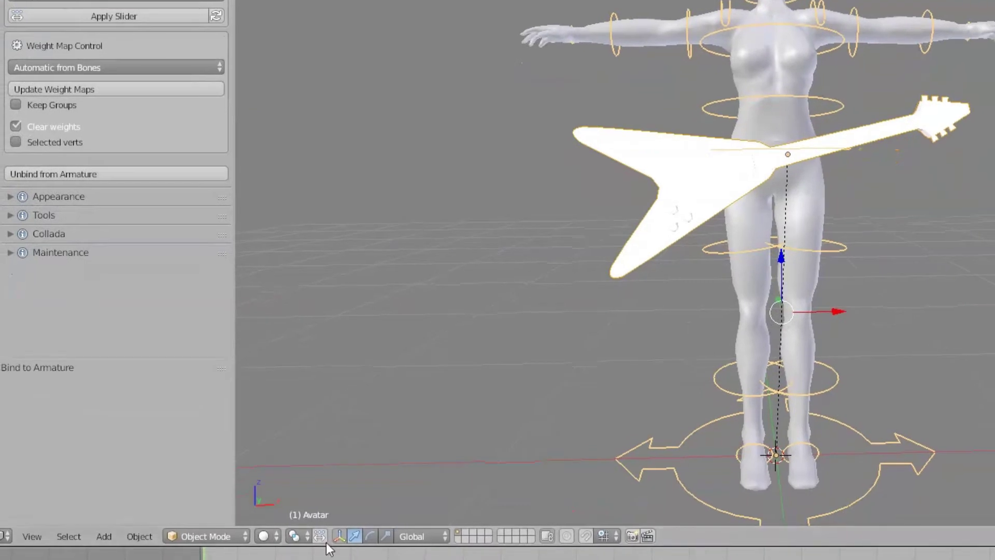
Step: Put the armature in Pose Mode and freely rotate a torso bone to test how the bound guitar deforms
{"action": "left_click", "coordinate": [233, 536]}
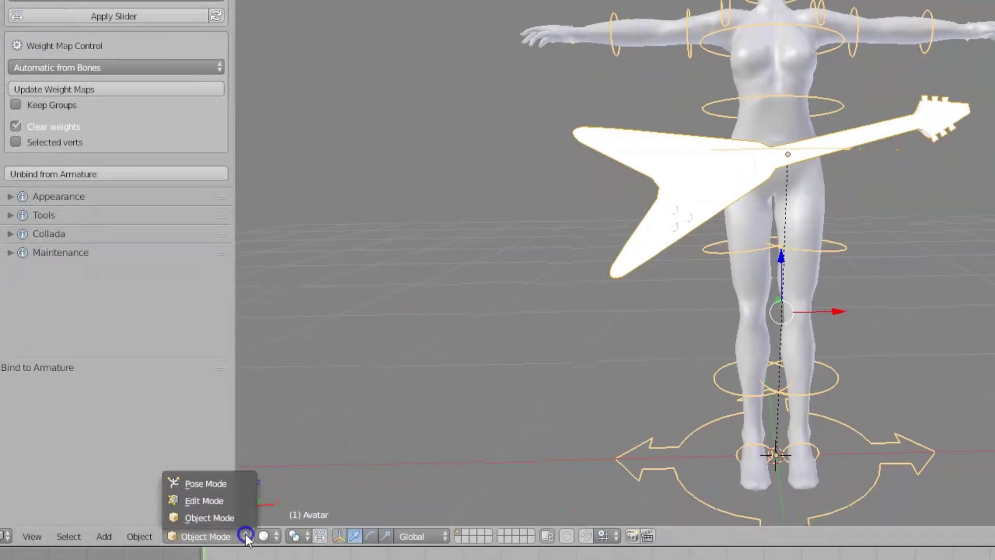
{"action": "left_click", "coordinate": [228, 485]}
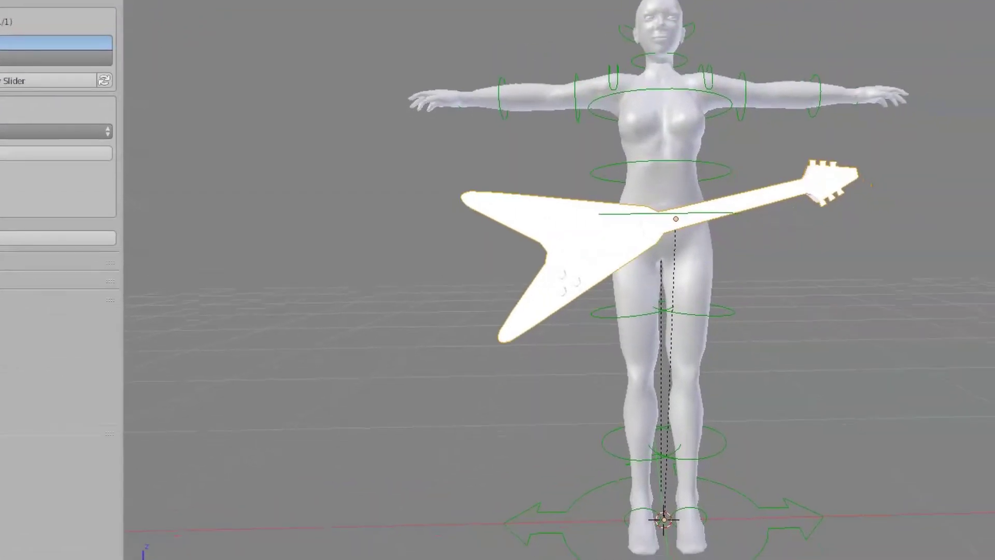
{"action": "right_click", "coordinate": [673, 160]}
{"action": "left_click_drag", "start_coordinate": [713, 201], "coordinate": [704, 265]}
{"action": "middle_click_drag", "start_coordinate": [546, 378], "coordinate": [545, 134]}
{"action": "left_click_drag", "start_coordinate": [547, 136], "coordinate": [387, 265]}
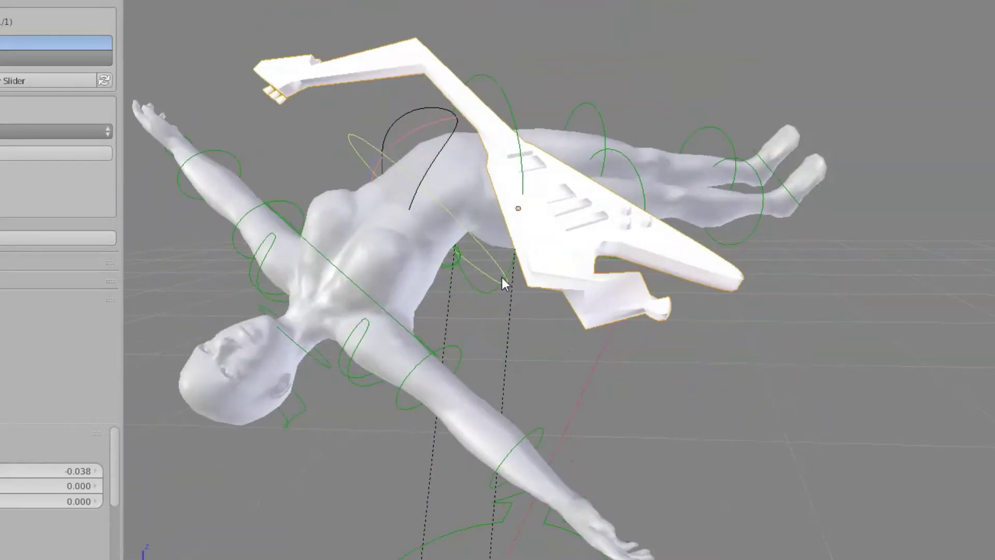
{"action": "right_click", "coordinate": [502, 278]}
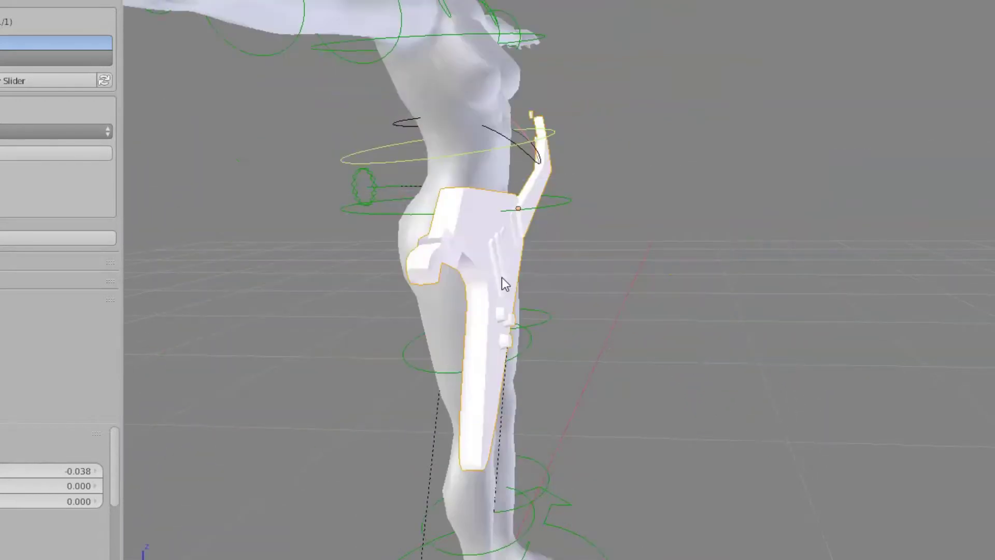
{"action": "key", "text": "r"}
{"action": "key", "text": "r"}
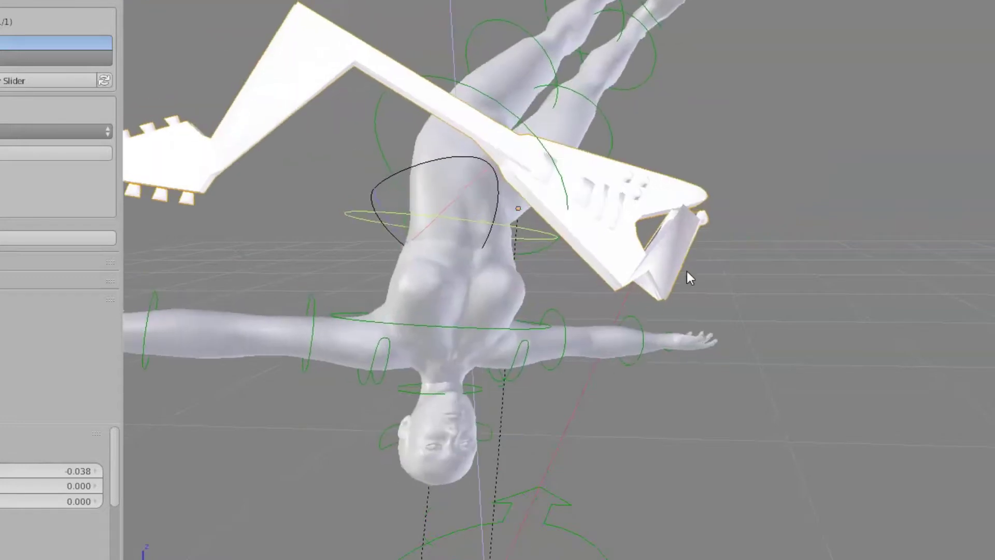
{"action": "right_click", "coordinate": [664, 284]}
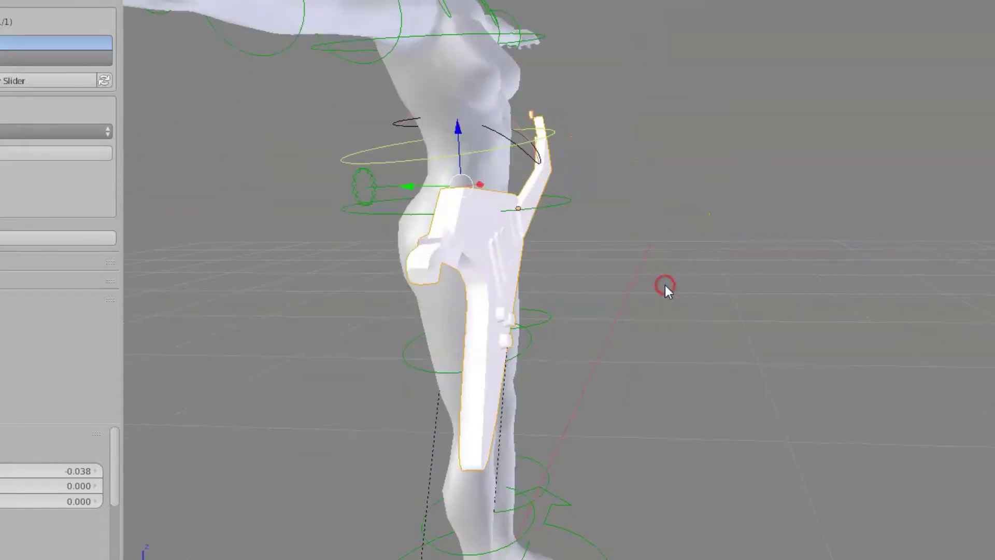
Step: Undo the torso test rotations, returning the rig to its rest pose in Object Mode with the armature and guitar selected
{"action": "key", "text": "ctrl+z"}
{"action": "key", "text": "ctrl+z"}
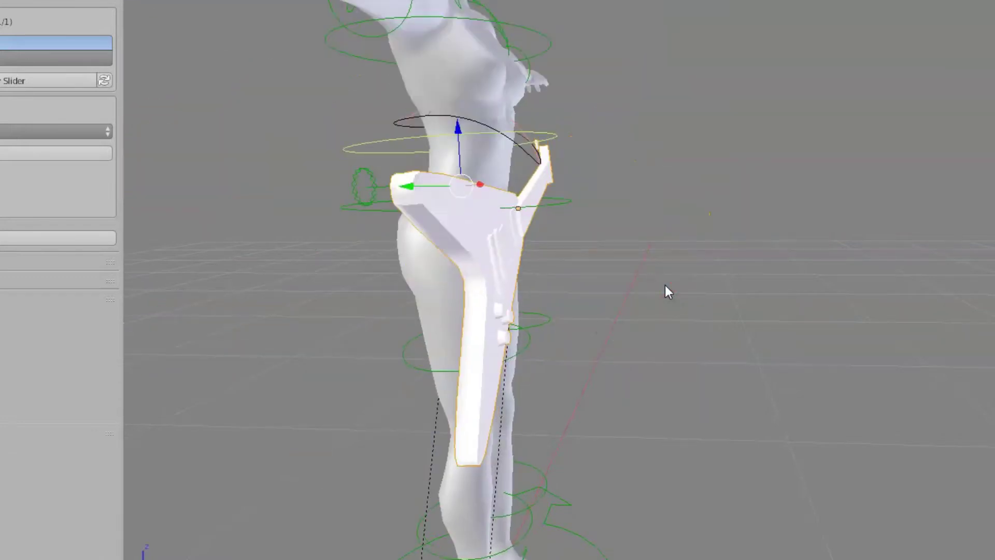
{"action": "middle_click_drag", "start_coordinate": [664, 285], "coordinate": [515, 307]}
{"action": "scroll", "coordinate": [707, 309], "scroll_direction": "down", "scroll_amount": 4}
{"action": "key", "text": "a"}
{"action": "key", "text": "a"}
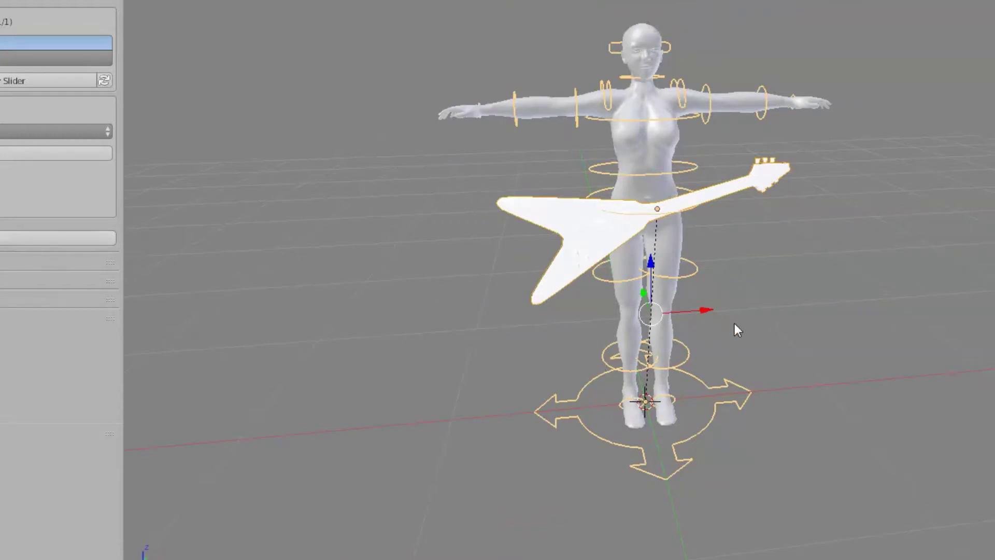
{"action": "mouse_move", "coordinate": [766, 315]}
{"action": "middle_mouse_down"}
{"action": "mouse_move", "coordinate": [749, 317]}
{"action": "mouse_move", "coordinate": [759, 302]}
{"action": "middle_mouse_up"}
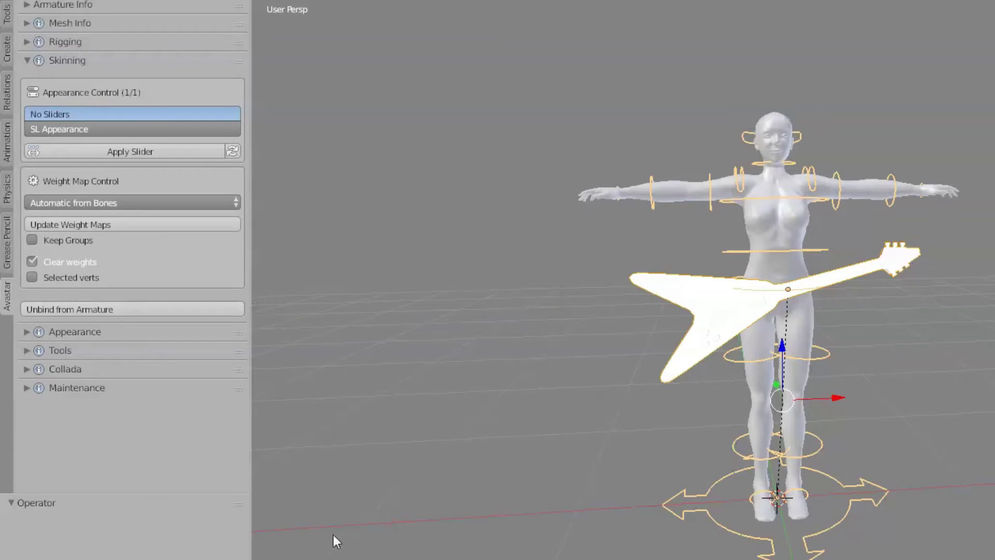
Step: Select only the guitar mesh and put it in Weight Paint mode
{"action": "right_click", "coordinate": [700, 321]}
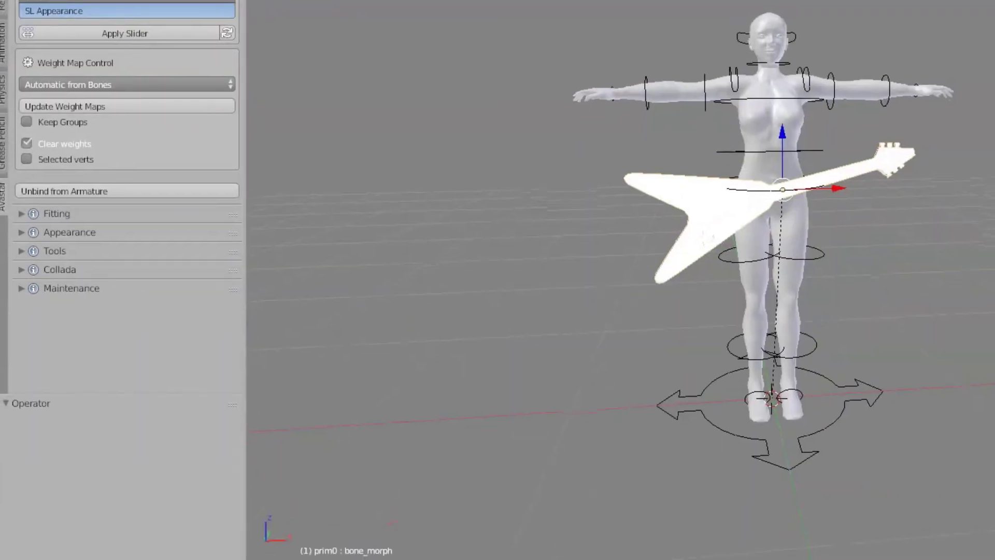
{"action": "left_click", "coordinate": [267, 529]}
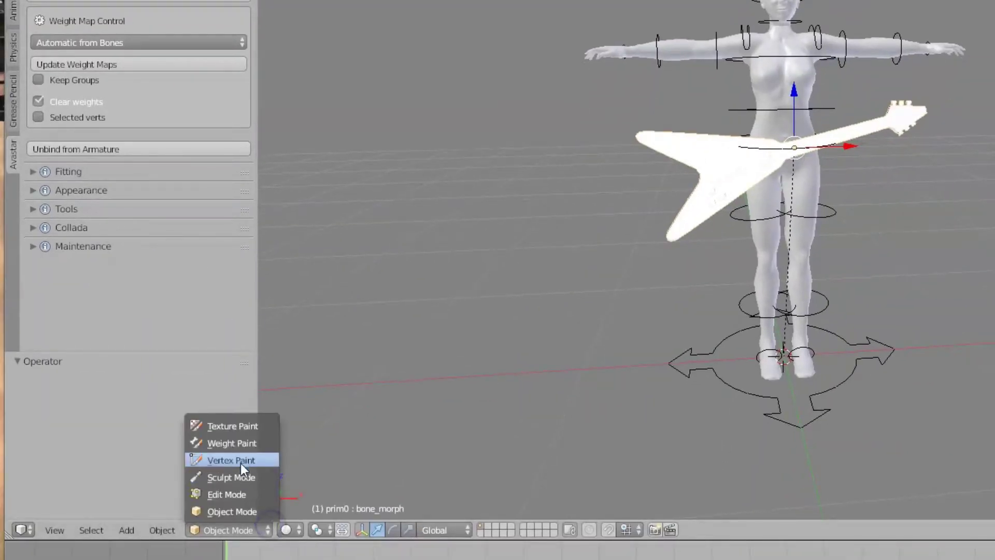
{"action": "left_click", "coordinate": [247, 442]}
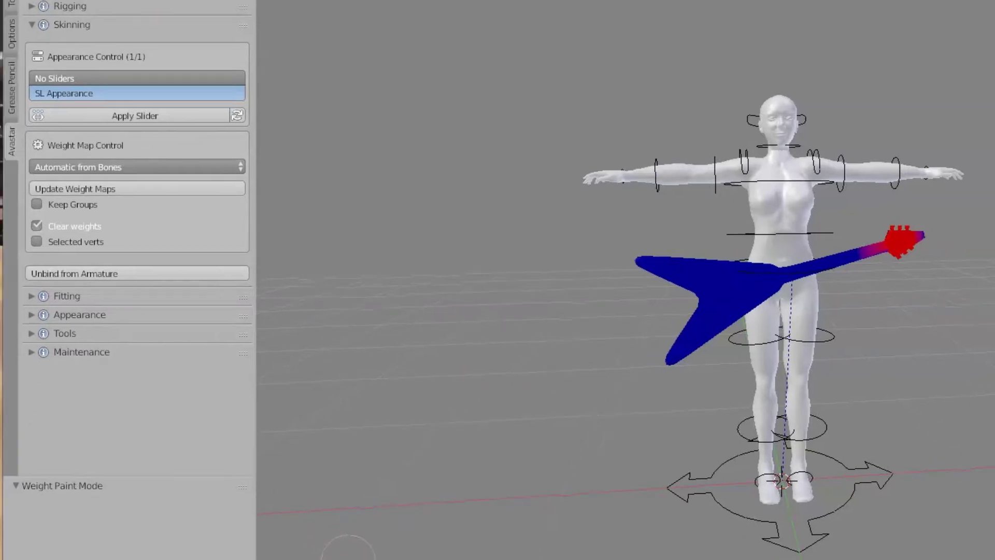
Step: Show the armature's skin bones through Avastar's rigging visibility and select the pelvis bone for weighting the guitar
{"action": "left_click", "coordinate": [11, 150]}
{"action": "left_click", "coordinate": [32, 25]}
{"action": "left_click", "coordinate": [34, 8]}
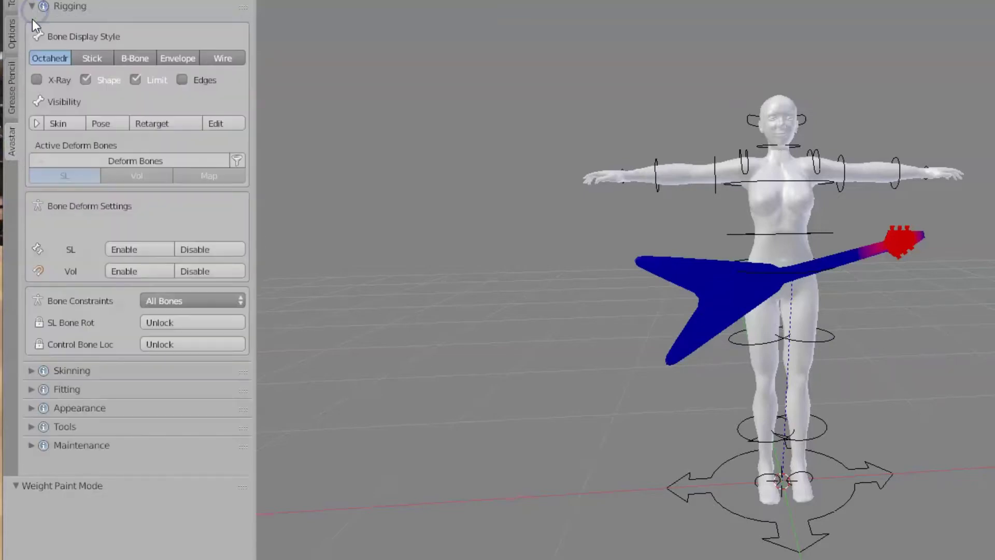
{"action": "left_click", "coordinate": [104, 122]}
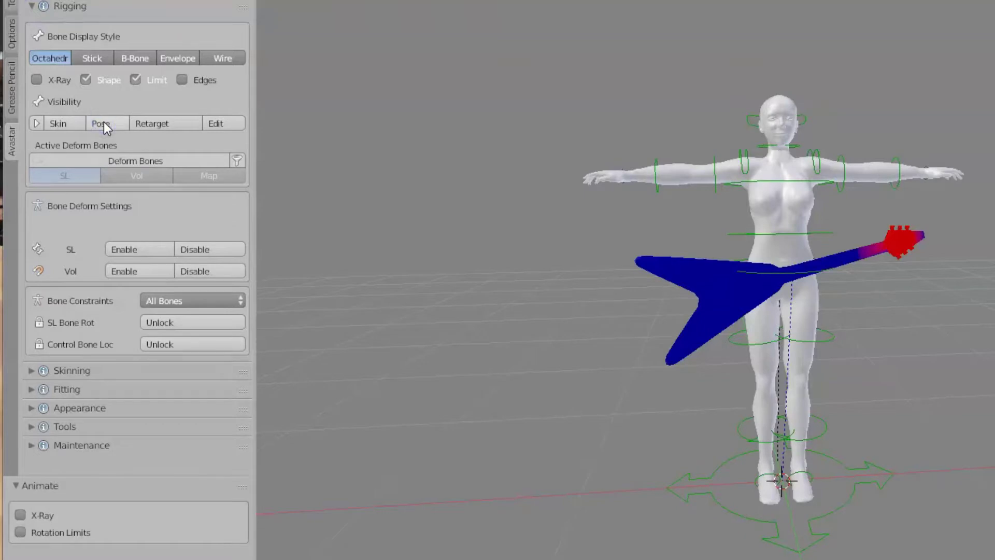
{"action": "left_click", "coordinate": [57, 124]}
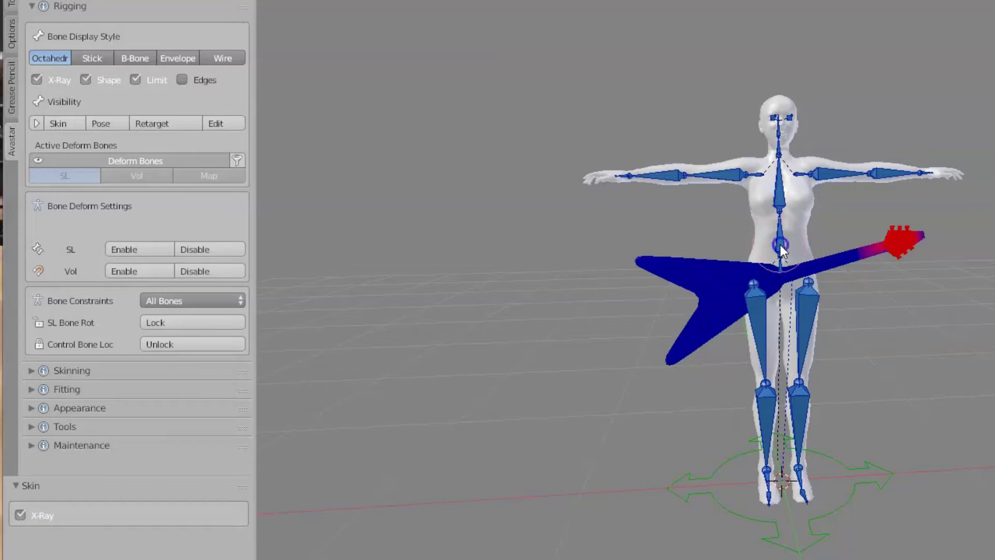
{"action": "right_click", "coordinate": [780, 244]}
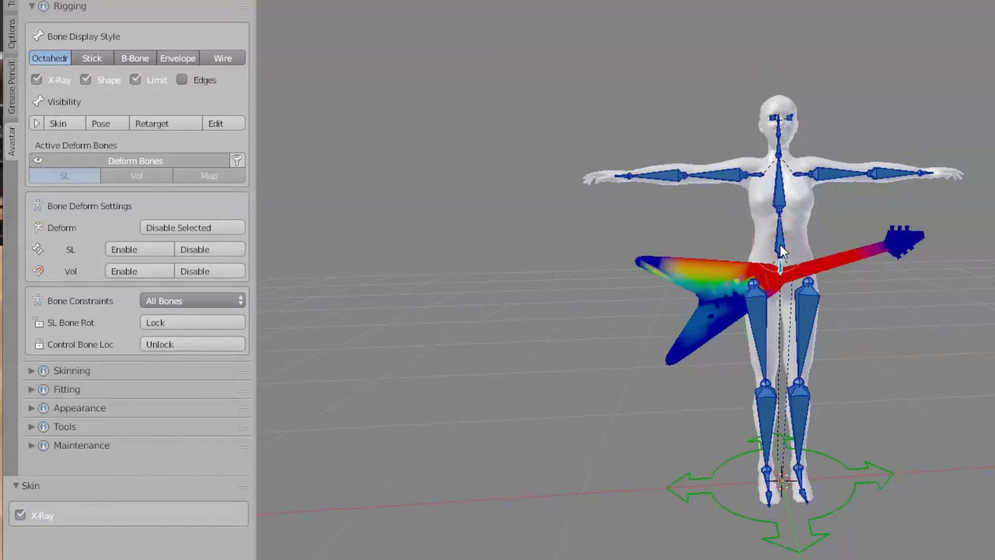
Step: Examine the guitar's existing weights for the pelvis, torso, and left and right thigh bones
{"action": "scroll", "coordinate": [785, 250], "scroll_direction": "up", "scroll_amount": 3}
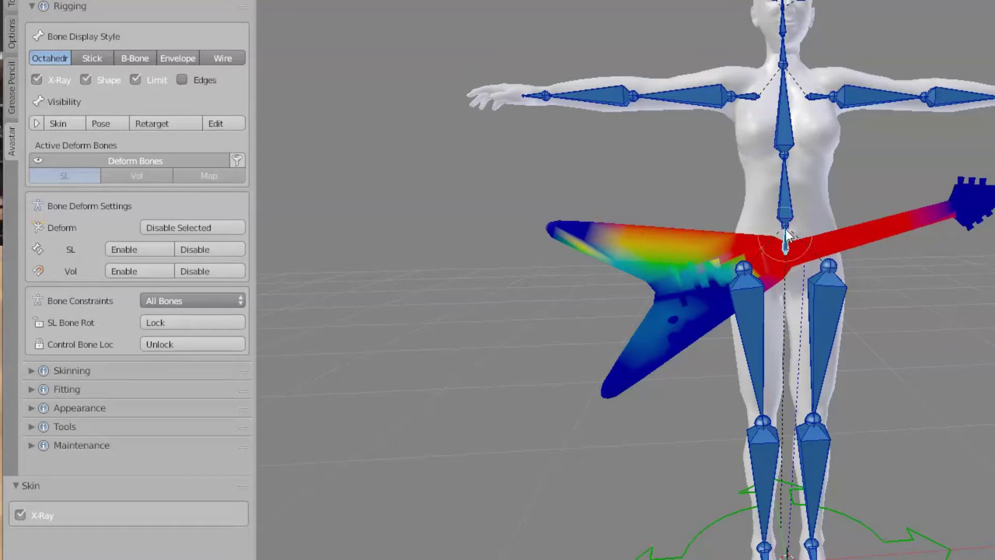
{"action": "right_click", "coordinate": [785, 215], "text": "ctrl"}
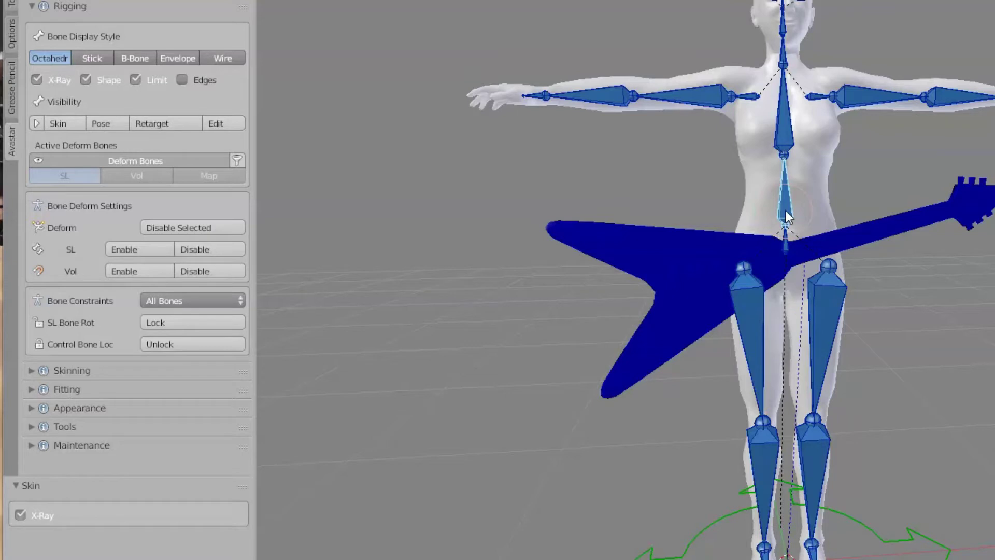
{"action": "right_click", "coordinate": [785, 251], "text": "ctrl"}
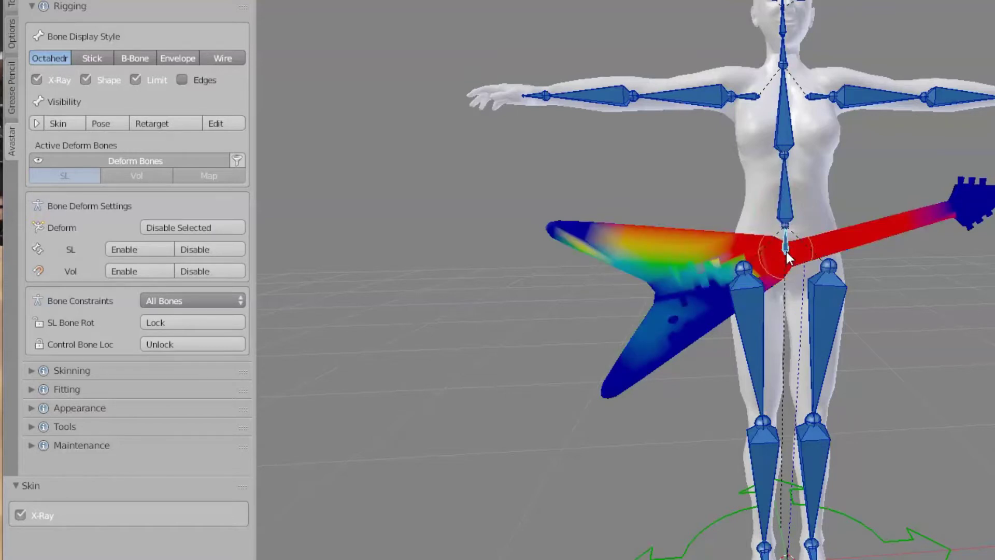
{"action": "right_click", "coordinate": [748, 316], "text": "ctrl"}
{"action": "right_click", "coordinate": [833, 325], "text": "ctrl"}
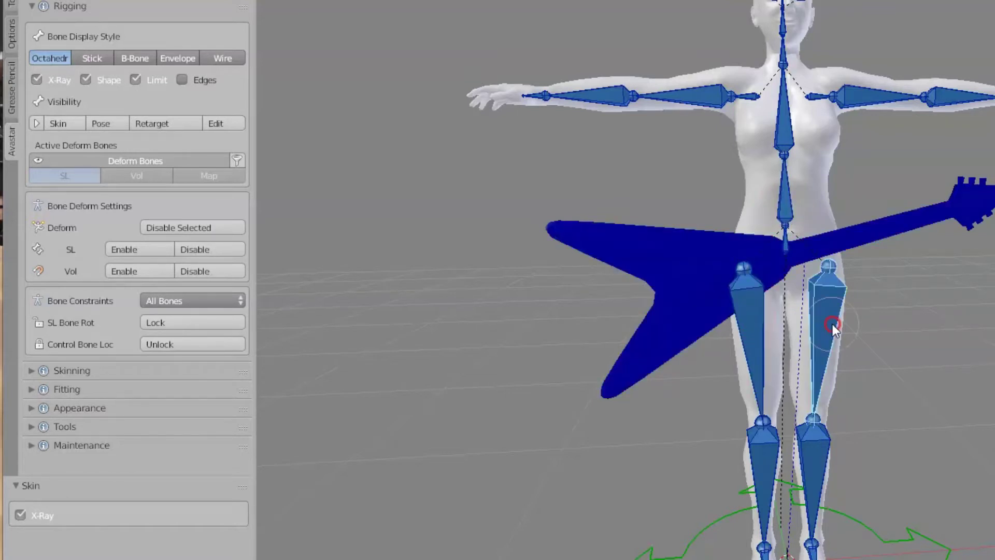
{"action": "right_click", "coordinate": [758, 316], "text": "ctrl"}
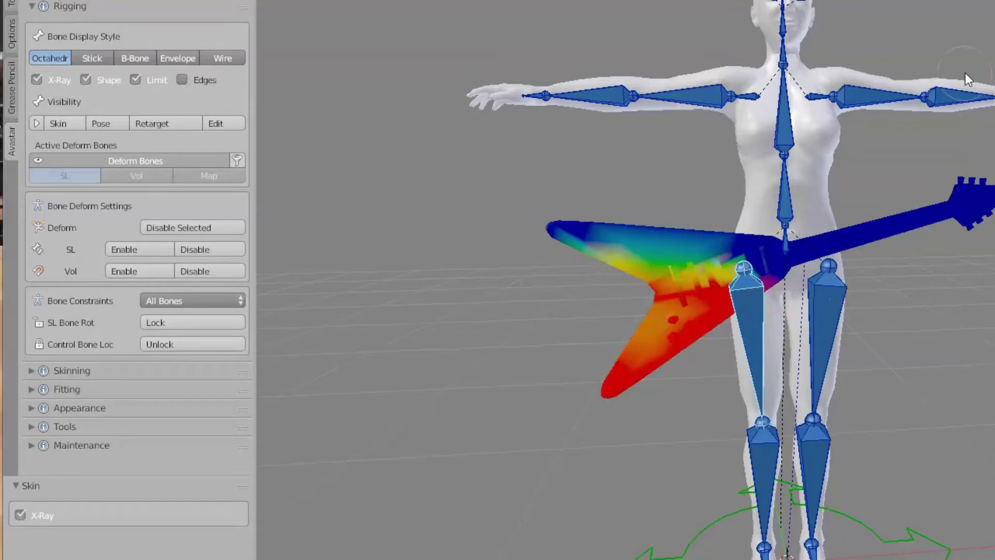
Step: Examine the guitar's weights for the forearm and wrist bones of both arms, the right upper arm, and the chest bone
{"action": "right_click", "coordinate": [952, 96], "text": "ctrl"}
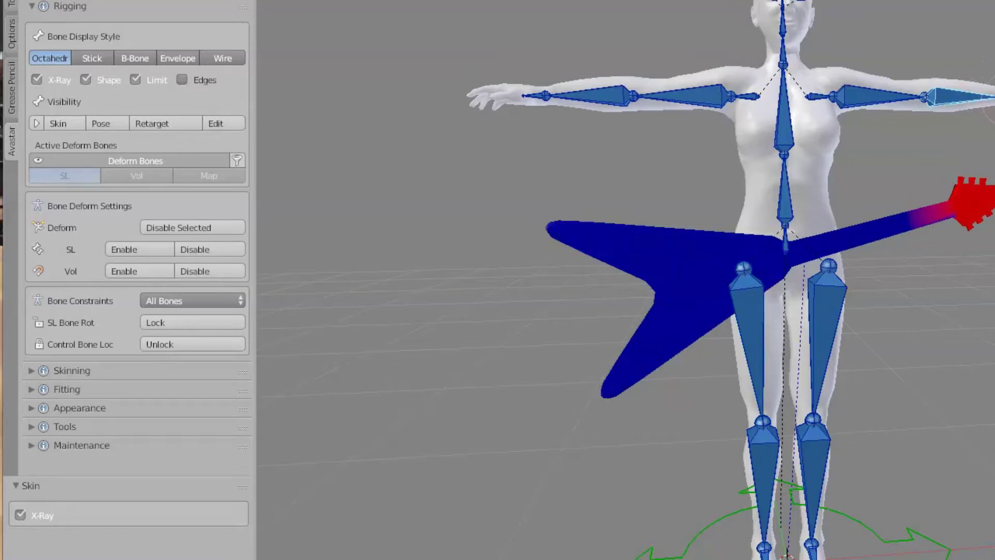
{"action": "right_click", "coordinate": [994, 98], "text": "ctrl"}
{"action": "right_click", "coordinate": [677, 96], "text": "ctrl"}
{"action": "right_click", "coordinate": [688, 96]}
{"action": "right_click", "coordinate": [607, 92]}
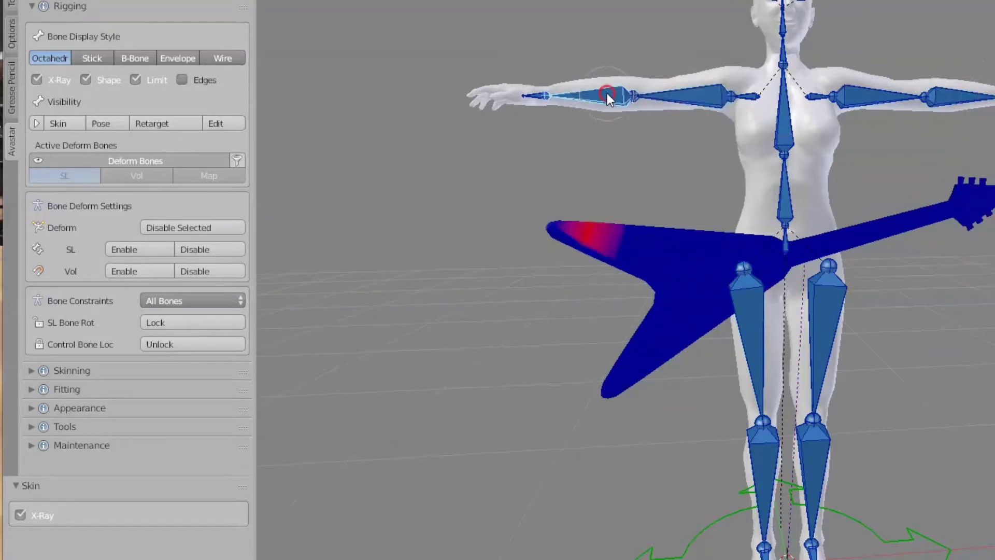
{"action": "right_click", "coordinate": [536, 98]}
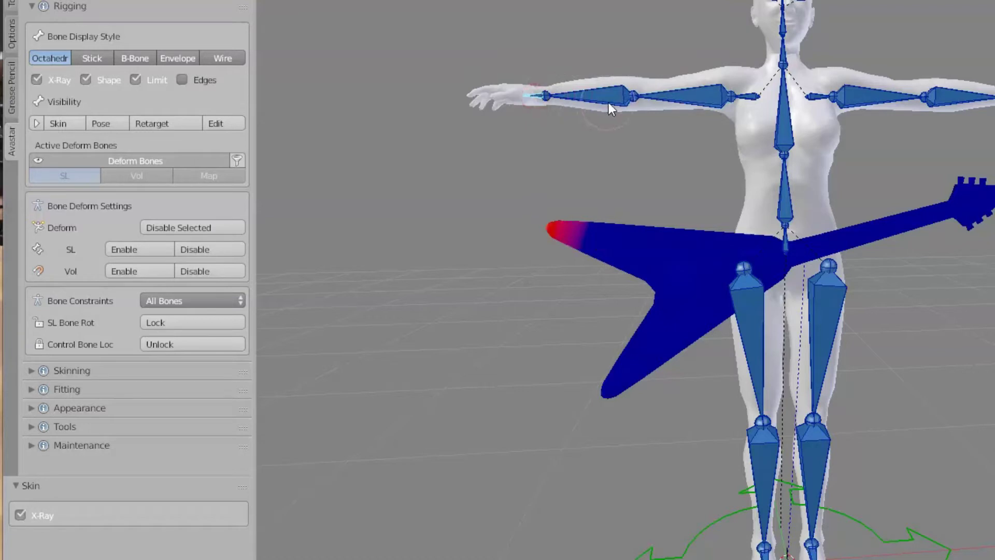
{"action": "right_click", "coordinate": [608, 103]}
{"action": "right_click", "coordinate": [539, 97]}
{"action": "right_click", "coordinate": [792, 131]}
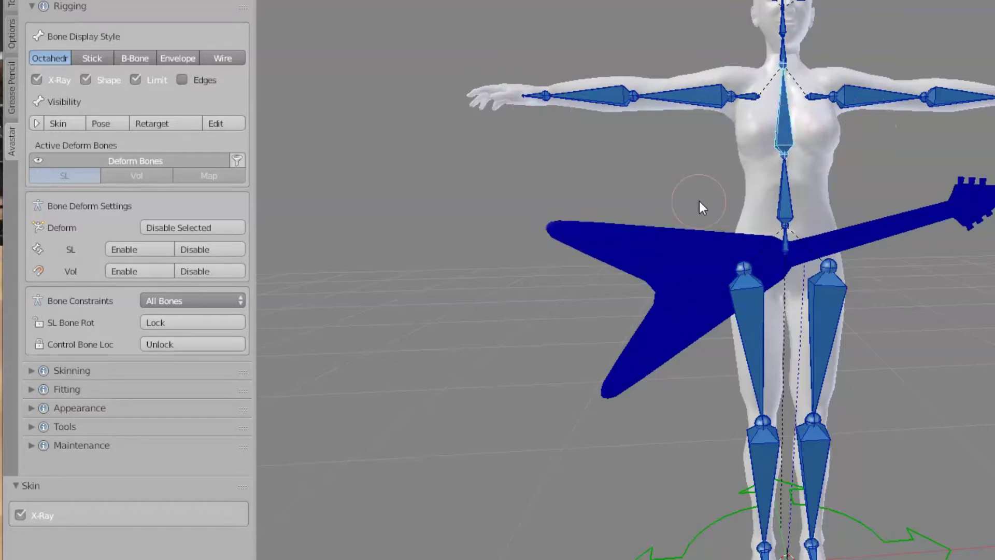
{"action": "mouse_move", "coordinate": [655, 193]}
{"action": "middle_mouse_down"}
{"action": "mouse_move", "coordinate": [763, 214]}
{"action": "mouse_move", "coordinate": [871, 195]}
{"action": "mouse_move", "coordinate": [690, 228]}
{"action": "mouse_move", "coordinate": [697, 185]}
{"action": "mouse_move", "coordinate": [667, 189]}
{"action": "middle_mouse_up"}
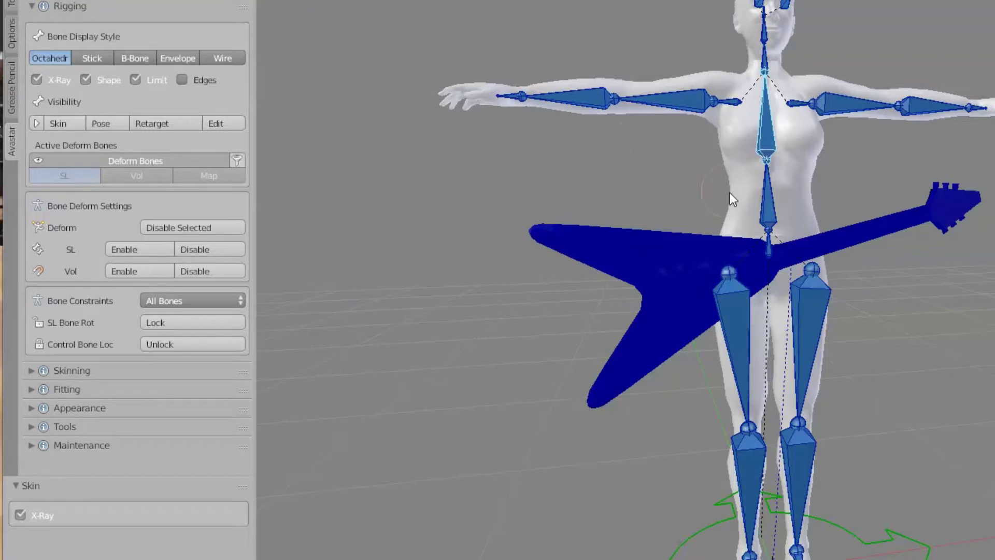
Step: Select the torso bone and apply a linear Weight Gradient at weight 1.000 across the guitar from body to headstock
{"action": "right_click", "coordinate": [767, 206]}
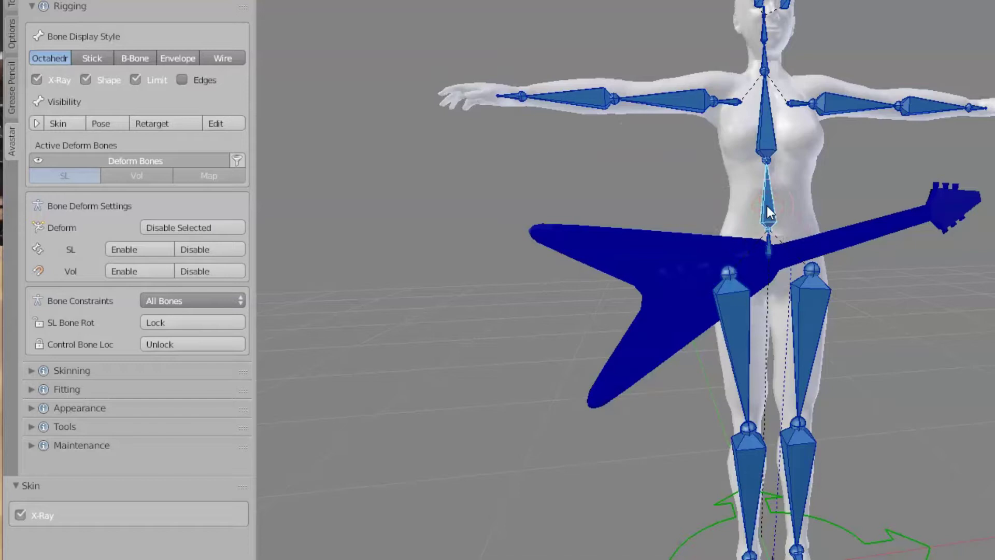
{"action": "right_click", "coordinate": [387, 520]}
{"action": "left_click", "coordinate": [11, 2]}
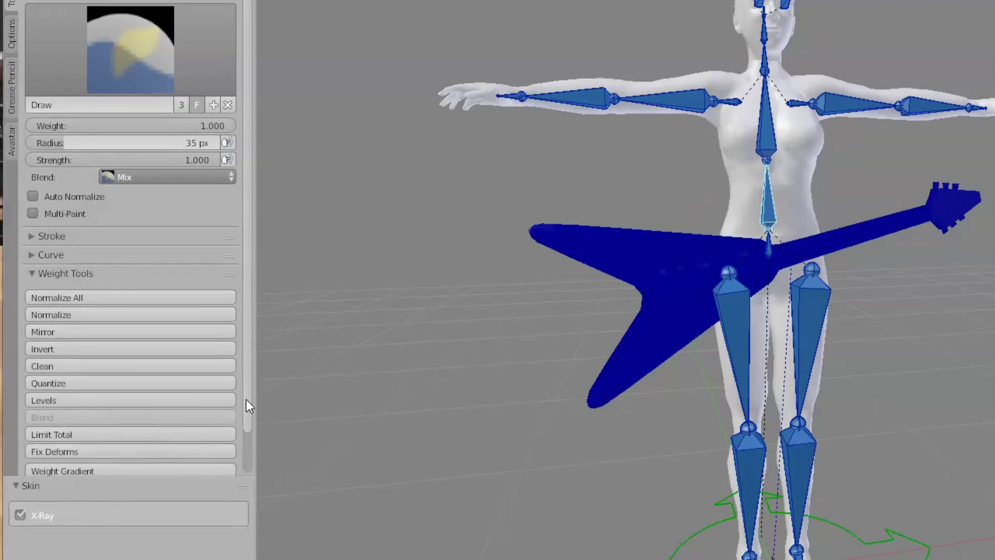
{"action": "left_click_drag", "start_coordinate": [246, 400], "coordinate": [242, 439]}
{"action": "left_click", "coordinate": [87, 432]}
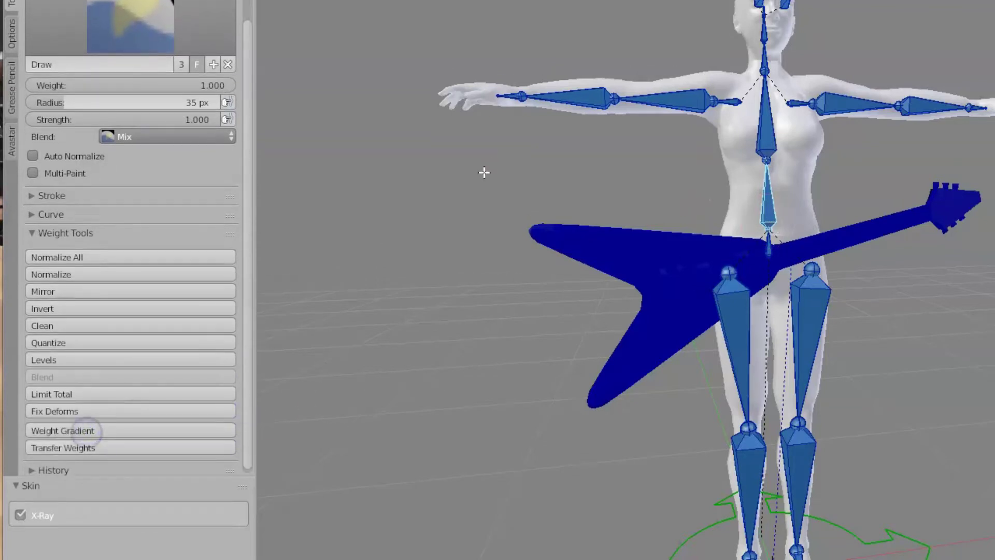
{"action": "mouse_move", "coordinate": [484, 172]}
{"action": "left_mouse_down"}
{"action": "mouse_move", "coordinate": [994, 249]}
{"action": "mouse_move", "coordinate": [994, 185]}
{"action": "left_mouse_up"}
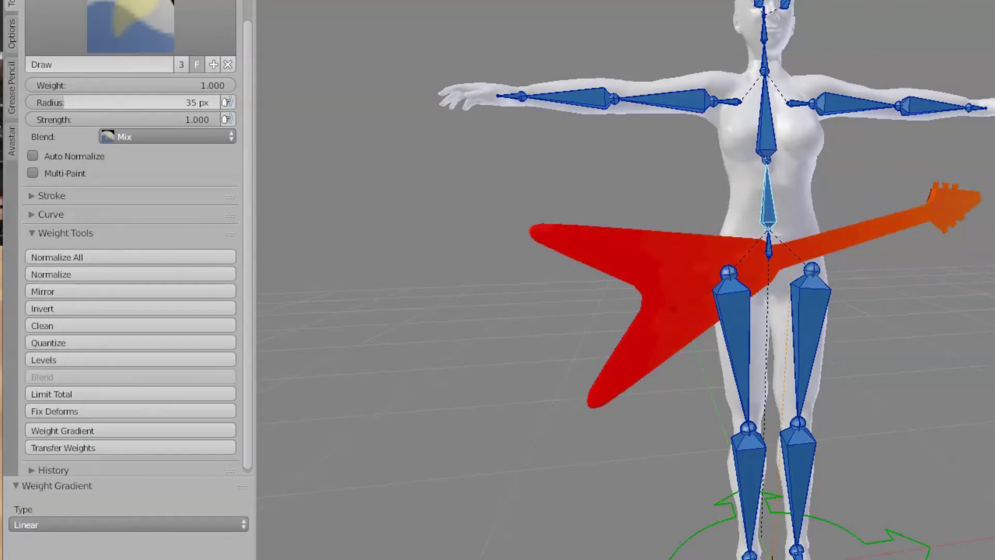
Step: Apply two more linear weight gradients, finishing from headstock to body, to give the whole guitar full torso weight
{"action": "left_click", "coordinate": [45, 431]}
{"action": "mouse_move", "coordinate": [513, 206]}
{"action": "left_mouse_down"}
{"action": "mouse_move", "coordinate": [994, 243]}
{"action": "mouse_move", "coordinate": [994, 189]}
{"action": "left_mouse_up"}
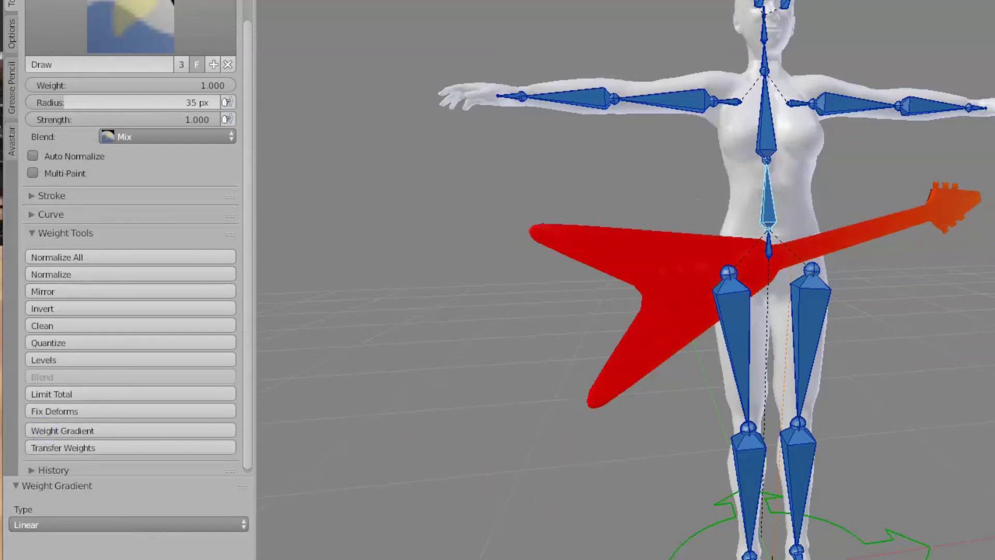
{"action": "left_click", "coordinate": [91, 431]}
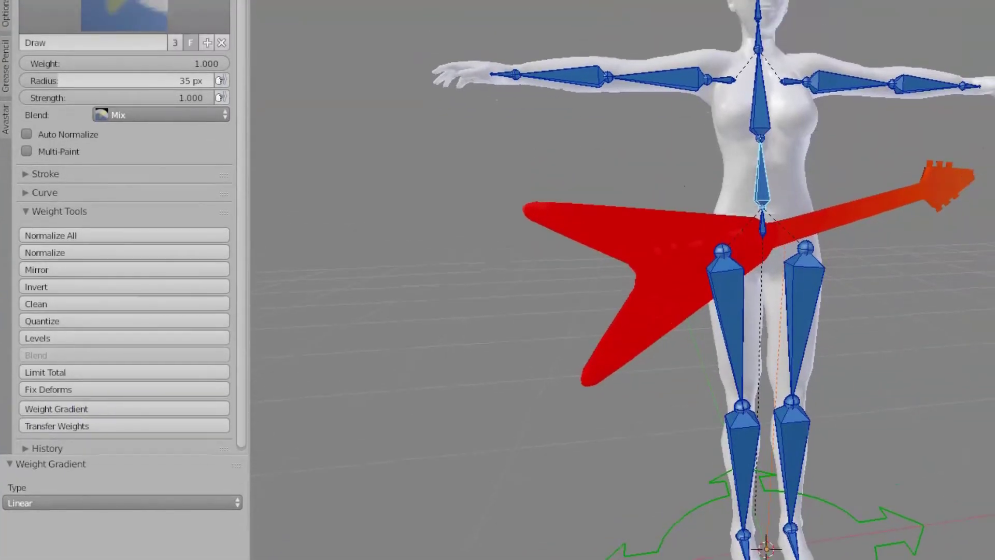
{"action": "mouse_move", "coordinate": [978, 141]}
{"action": "left_mouse_down"}
{"action": "mouse_move", "coordinate": [775, 250]}
{"action": "mouse_move", "coordinate": [484, 386]}
{"action": "mouse_move", "coordinate": [339, 440]}
{"action": "left_mouse_up"}
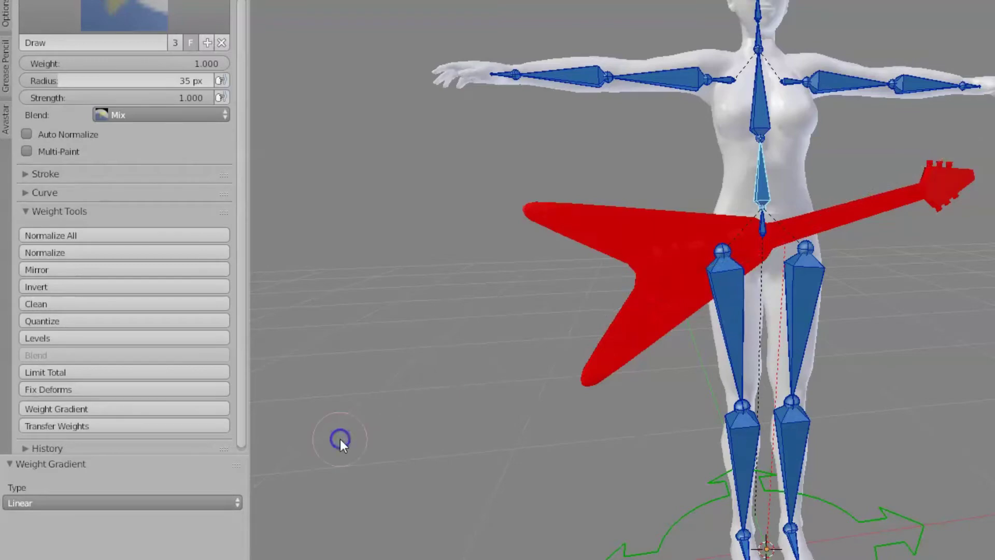
Step: Select the right thigh bone, set the brush weight to 0.000, and clear its guitar weights with a linear Weight Gradient
{"action": "middle_click_drag", "start_coordinate": [436, 312], "coordinate": [410, 324]}
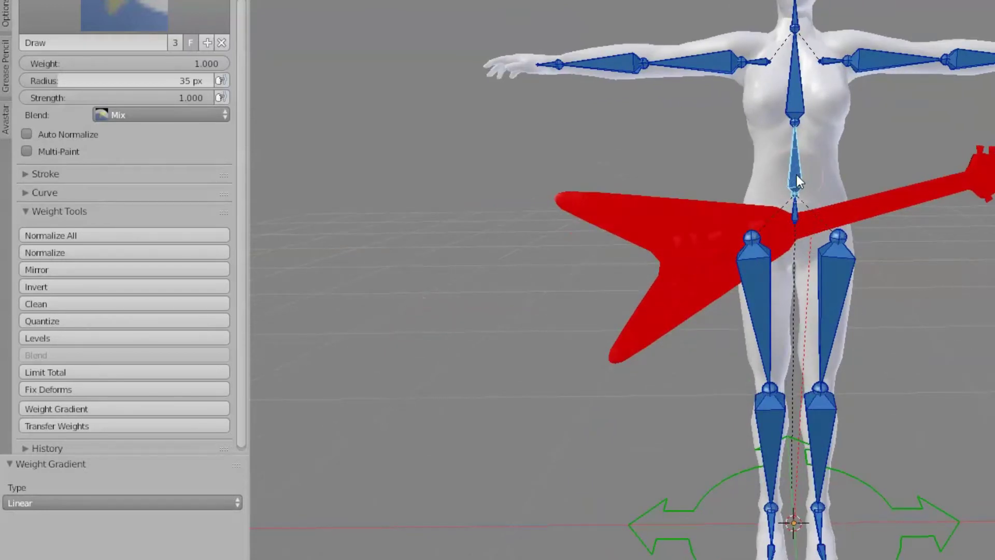
{"action": "right_click", "coordinate": [759, 278]}
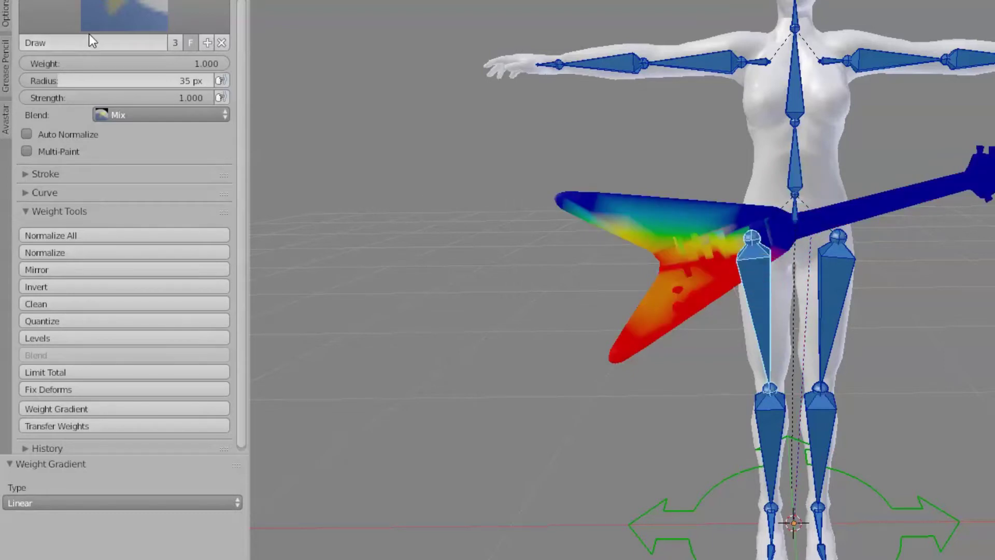
{"action": "left_click_drag", "start_coordinate": [220, 65], "coordinate": [21, 63]}
{"action": "left_click", "coordinate": [103, 420]}
{"action": "left_click_drag", "start_coordinate": [504, 140], "coordinate": [992, 248]}
Step: Select the pelvis bone and remove its influence from the guitar with two linear weight gradients at weight 0.000
{"action": "middle_click_drag", "start_coordinate": [946, 334], "coordinate": [274, 338]}
{"action": "scroll", "coordinate": [273, 338], "scroll_direction": "up", "scroll_amount": 1}
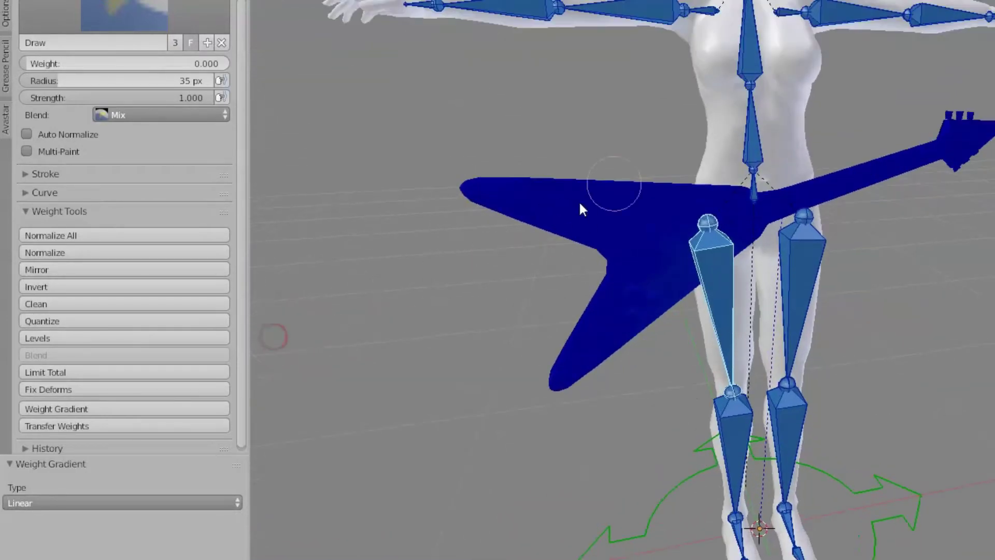
{"action": "right_click", "coordinate": [753, 186]}
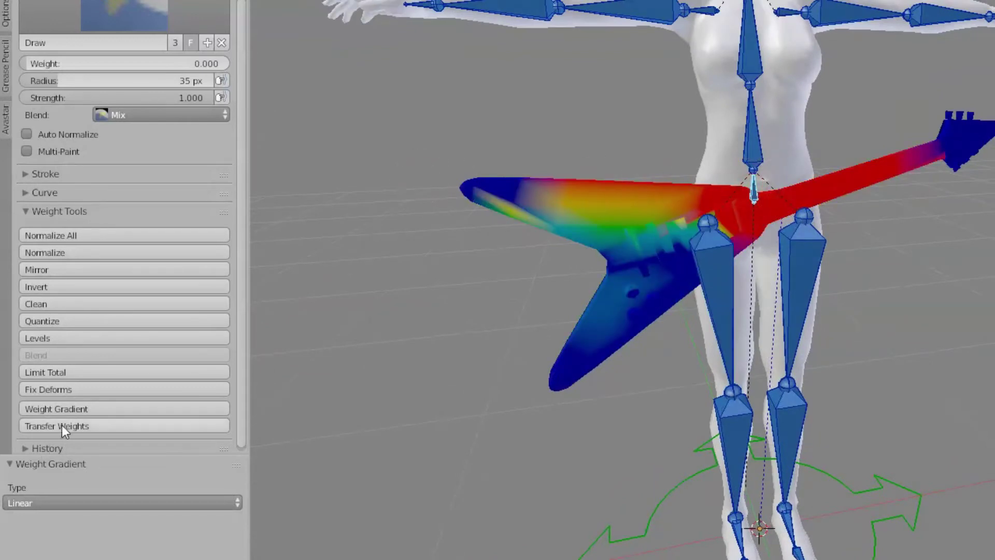
{"action": "left_click", "coordinate": [69, 409]}
{"action": "mouse_move", "coordinate": [386, 127]}
{"action": "left_mouse_down"}
{"action": "mouse_move", "coordinate": [687, 226]}
{"action": "mouse_move", "coordinate": [922, 171]}
{"action": "mouse_move", "coordinate": [992, 11]}
{"action": "mouse_move", "coordinate": [972, 13]}
{"action": "left_mouse_up"}
{"action": "left_click", "coordinate": [93, 408]}
{"action": "left_click_drag", "start_coordinate": [570, 385], "coordinate": [994, 259]}
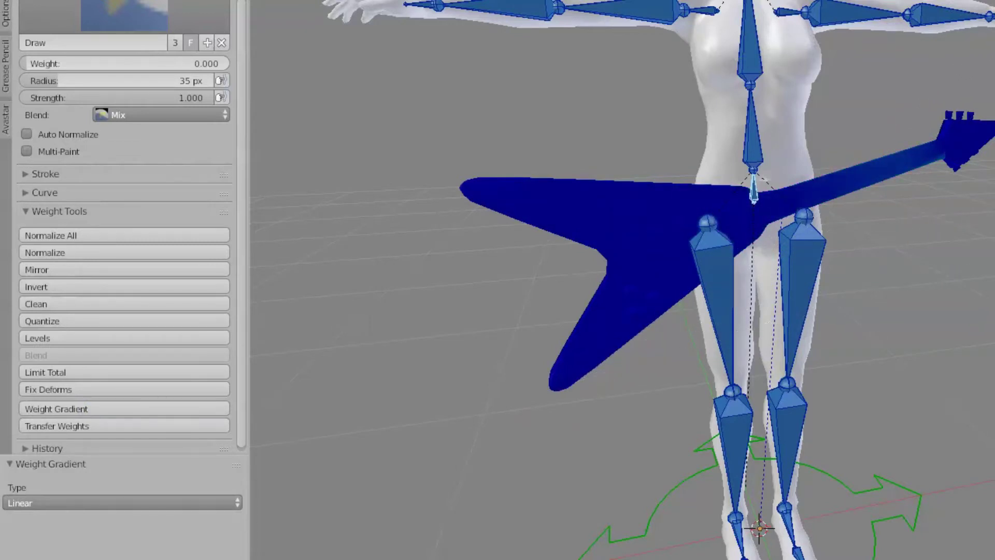
Step: Select the left thigh bone, inspect the guitar from both sides, and apply a zero-weight gradient across it
{"action": "middle_click_drag", "start_coordinate": [829, 306], "coordinate": [994, 275]}
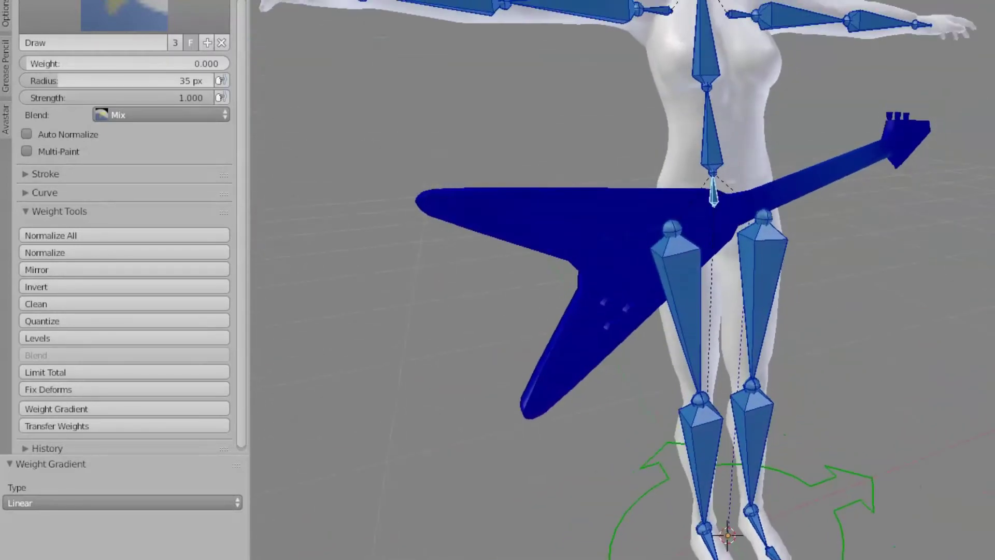
{"action": "right_click", "coordinate": [768, 257]}
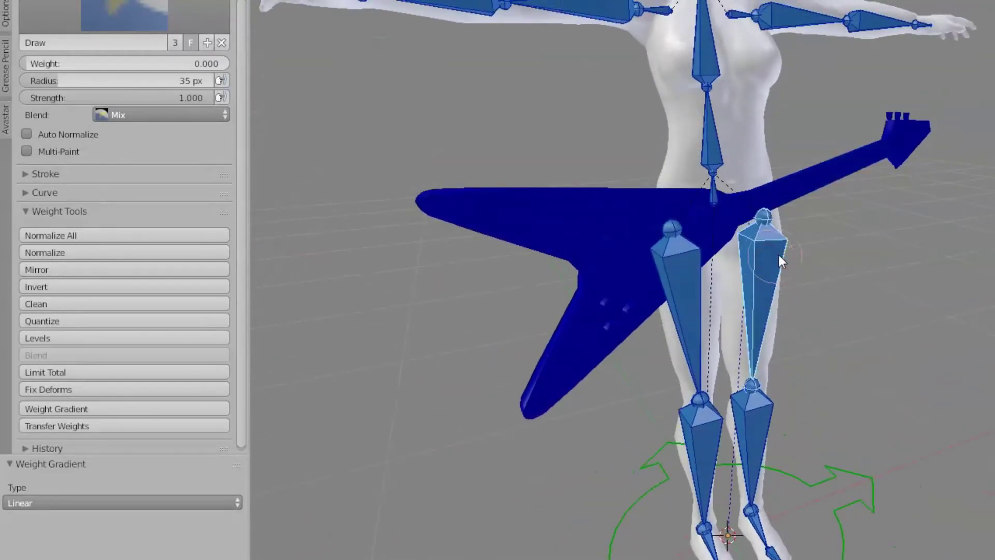
{"action": "scroll", "coordinate": [730, 269], "scroll_direction": "up", "scroll_amount": 8}
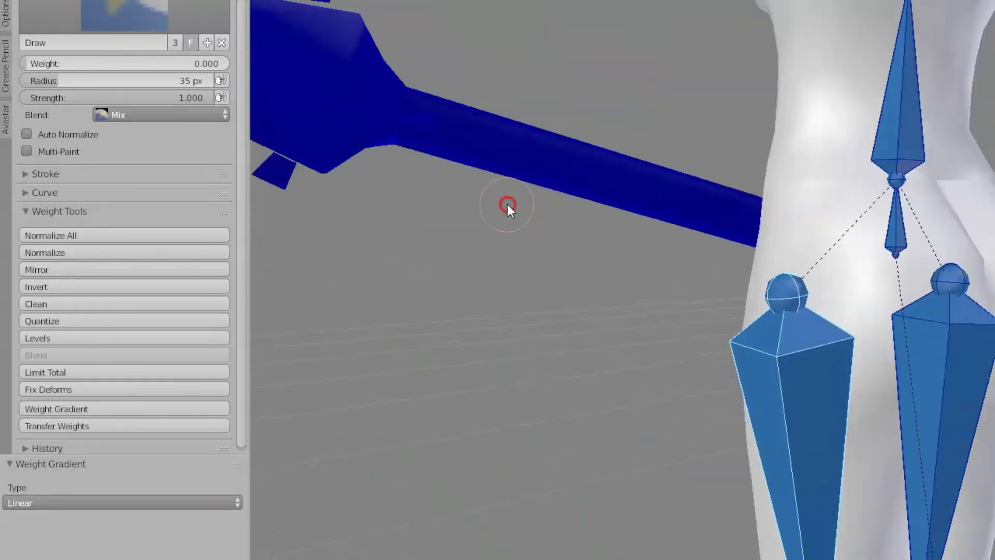
{"action": "scroll", "coordinate": [508, 204], "scroll_direction": "down", "scroll_amount": 6}
{"action": "middle_click_drag", "start_coordinate": [508, 205], "coordinate": [789, 244]}
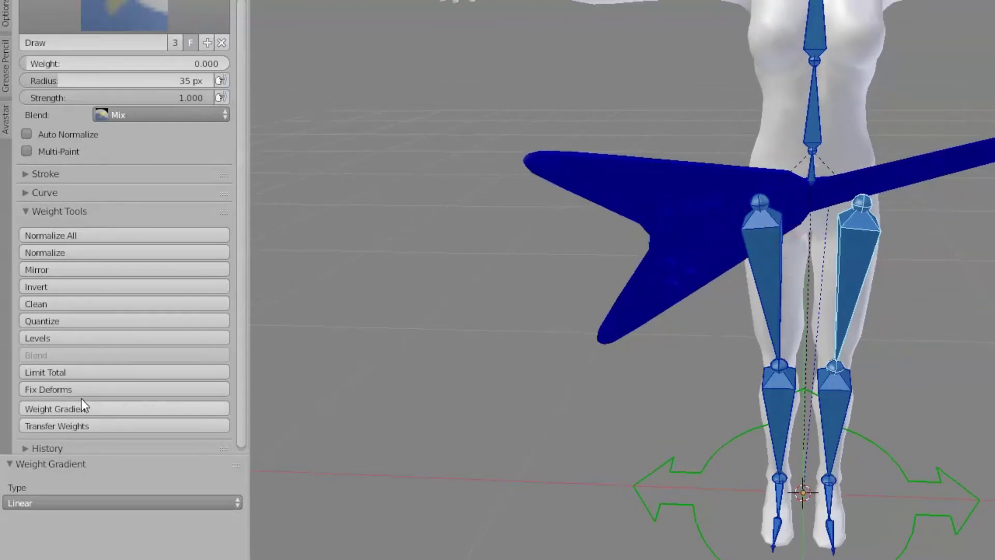
{"action": "left_click", "coordinate": [73, 408]}
{"action": "left_click_drag", "start_coordinate": [604, 337], "coordinate": [994, 113]}
Step: Check the chest bone, then select the left forearm bone and clear its guitar weights with zero-weight gradients in both directions
{"action": "middle_click_drag", "start_coordinate": [829, 209], "coordinate": [842, 151]}
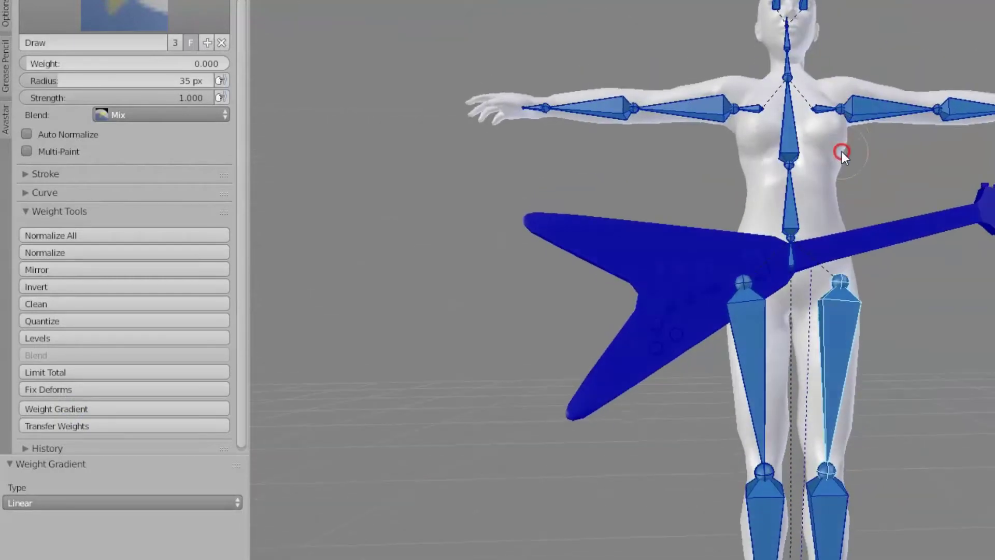
{"action": "right_click", "coordinate": [794, 147]}
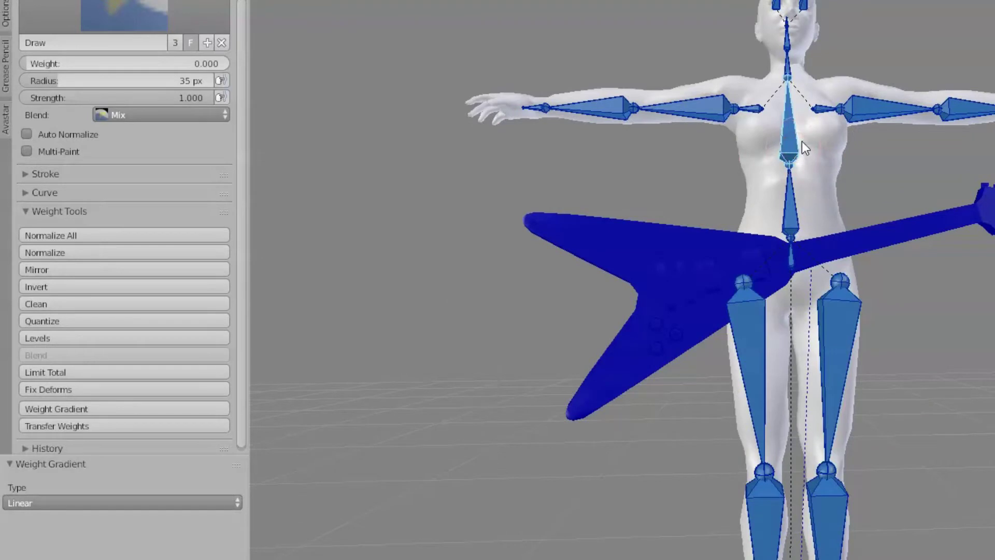
{"action": "right_click", "coordinate": [954, 108]}
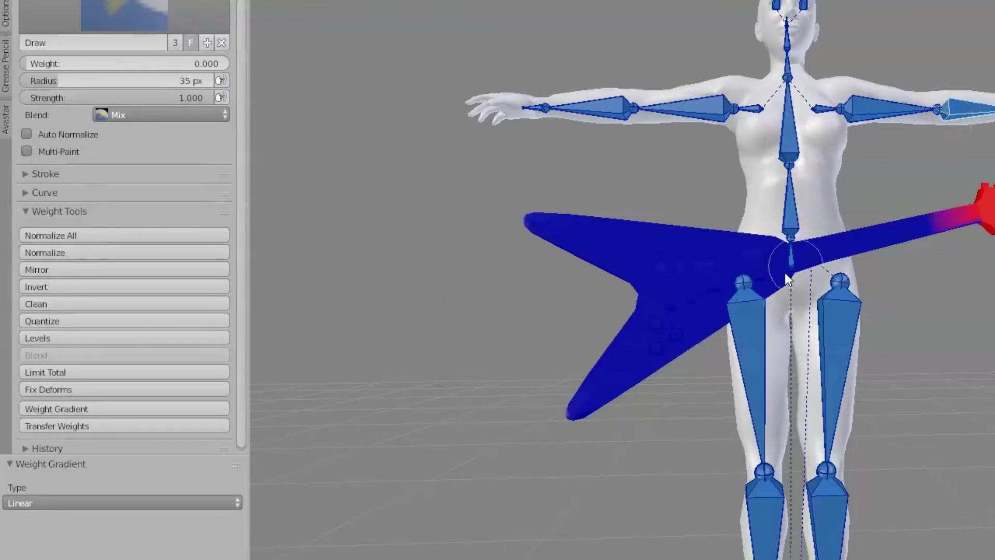
{"action": "mouse_move", "coordinate": [574, 291]}
{"action": "middle_mouse_down"}
{"action": "mouse_move", "coordinate": [542, 291]}
{"action": "mouse_move", "coordinate": [576, 294]}
{"action": "middle_mouse_up"}
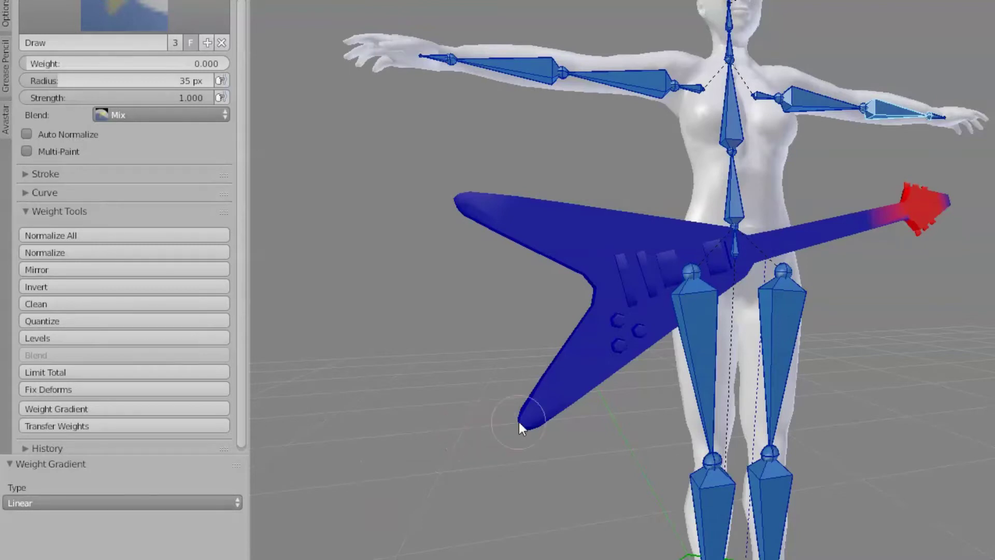
{"action": "left_click", "coordinate": [73, 409]}
{"action": "mouse_move", "coordinate": [452, 443]}
{"action": "left_mouse_down"}
{"action": "mouse_move", "coordinate": [994, 182]}
{"action": "mouse_move", "coordinate": [994, 249]}
{"action": "left_mouse_up"}
{"action": "left_click", "coordinate": [57, 408]}
{"action": "left_click_drag", "start_coordinate": [973, 179], "coordinate": [304, 499]}
Step: Select the left wrist bone and remove its weight from the guitar's headstock tip with a zero-weight gradient
{"action": "middle_click_drag", "start_coordinate": [794, 304], "coordinate": [747, 305]}
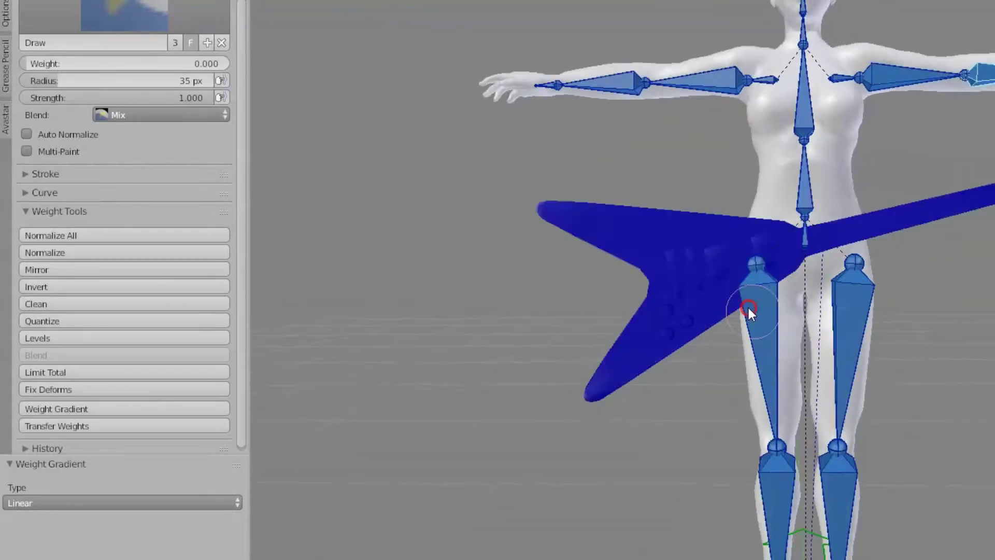
{"action": "scroll", "coordinate": [784, 321], "scroll_direction": "down", "scroll_amount": 2}
{"action": "scroll", "coordinate": [785, 321], "scroll_direction": "up", "scroll_amount": 4}
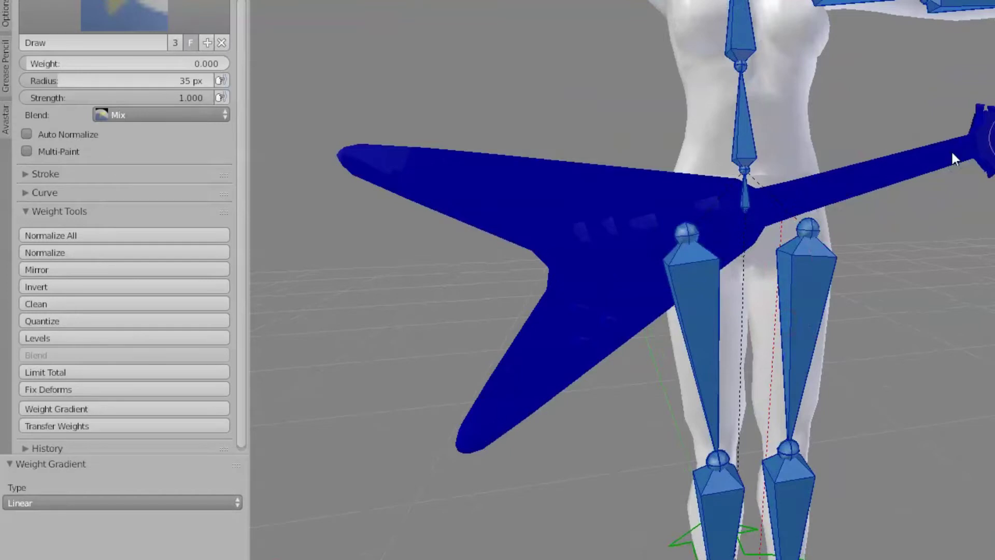
{"action": "scroll", "coordinate": [739, 226], "scroll_direction": "down", "scroll_amount": 3}
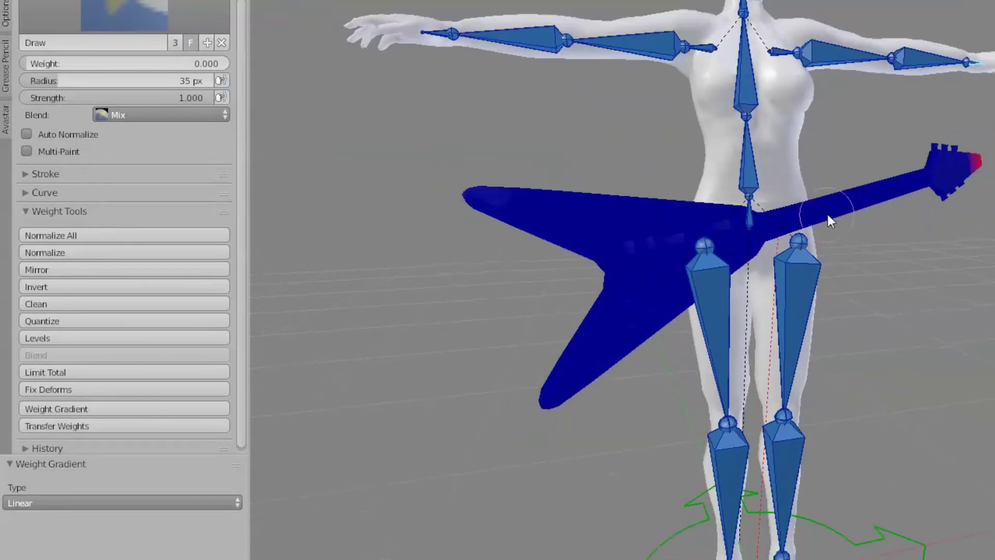
{"action": "left_click", "coordinate": [57, 406]}
{"action": "left_click", "coordinate": [126, 408]}
{"action": "left_click", "coordinate": [125, 409]}
{"action": "left_click_drag", "start_coordinate": [951, 138], "coordinate": [932, 429]}
{"action": "left_click_drag", "start_coordinate": [891, 443], "coordinate": [891, 443]}
Step: Select the chest bone and inspect the guitar's front and back for leftover weights
{"action": "right_click", "coordinate": [828, 52]}
{"action": "scroll", "coordinate": [884, 141], "scroll_direction": "up", "scroll_amount": 6}
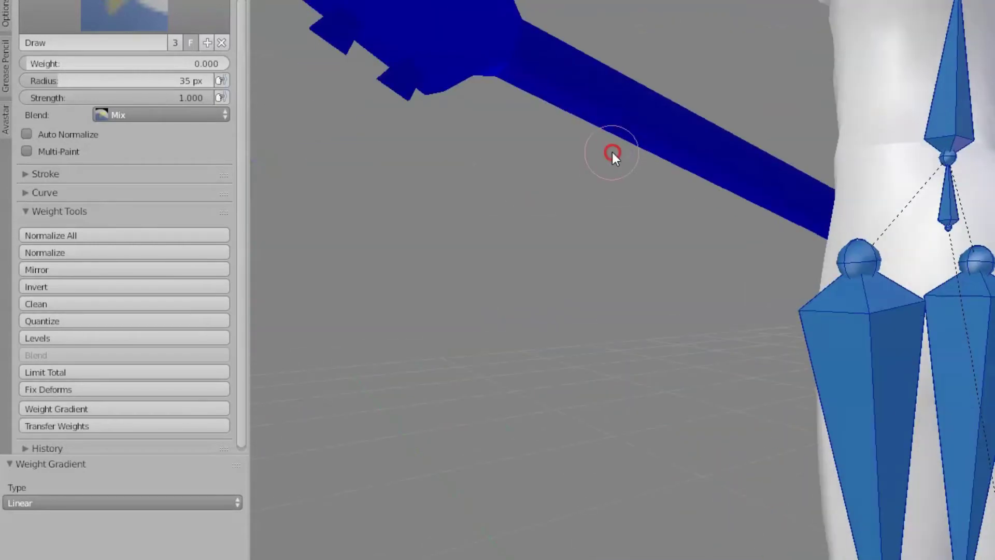
{"action": "middle_click_drag", "start_coordinate": [612, 152], "coordinate": [877, 181]}
{"action": "scroll", "coordinate": [875, 178], "scroll_direction": "up", "scroll_amount": 1}
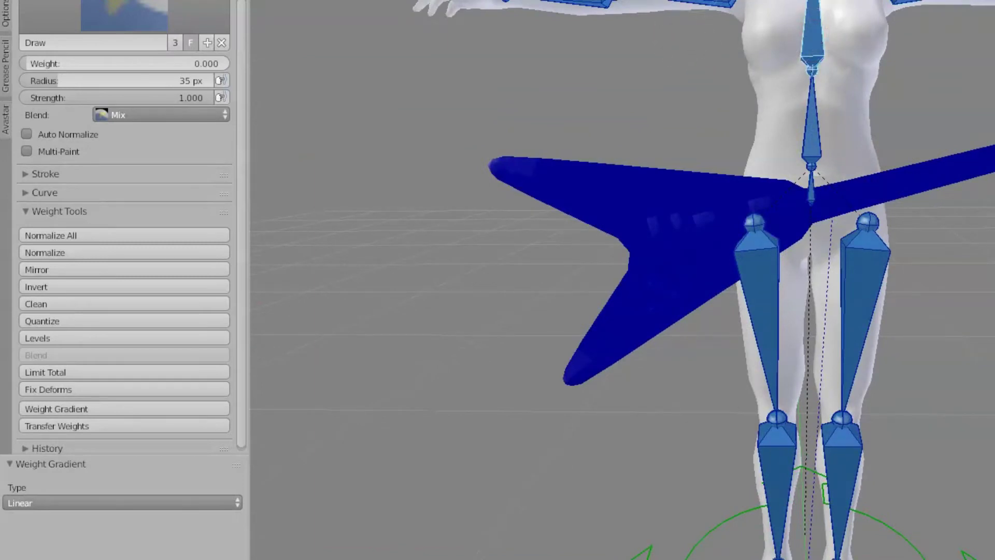
Step: Check the right upper arm bone, then select the right forearm bone and clear its guitar weights with a zero-weight gradient
{"action": "right_click", "coordinate": [703, 2]}
{"action": "middle_click_drag", "start_coordinate": [642, 166], "coordinate": [741, 211]}
{"action": "scroll", "coordinate": [736, 206], "scroll_direction": "down", "scroll_amount": 4}
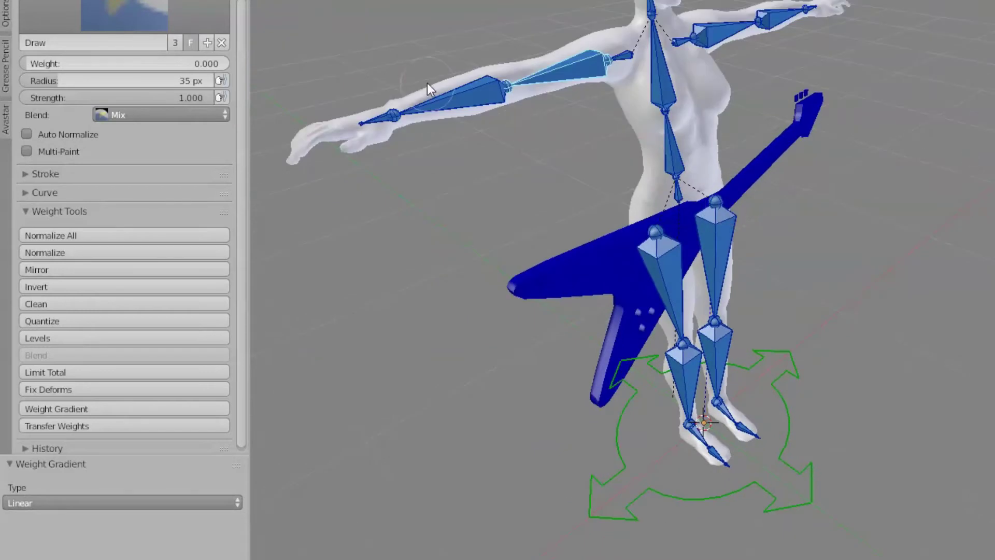
{"action": "right_click", "coordinate": [490, 93]}
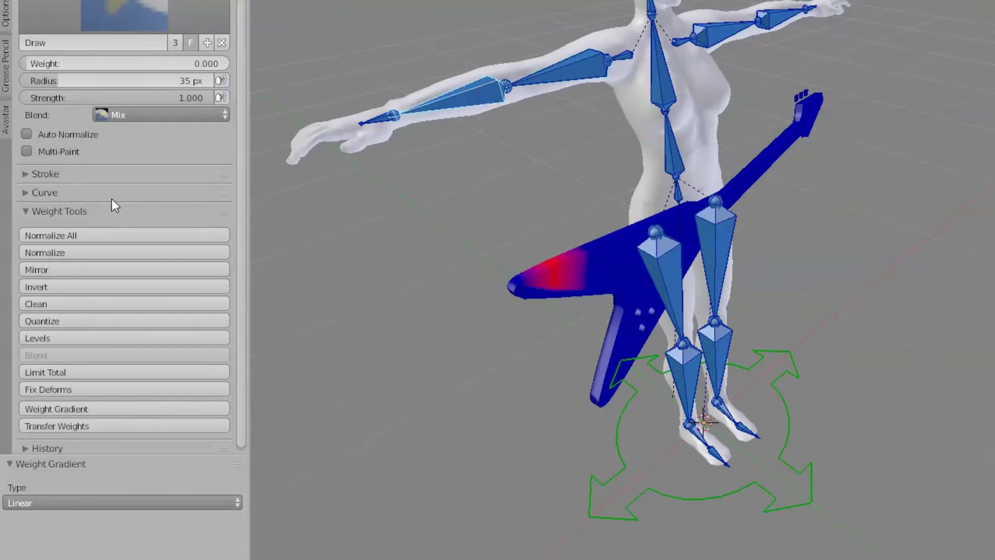
{"action": "left_click", "coordinate": [67, 409]}
{"action": "left_click_drag", "start_coordinate": [649, 221], "coordinate": [269, 559]}
{"action": "middle_click_drag", "start_coordinate": [467, 288], "coordinate": [498, 314]}
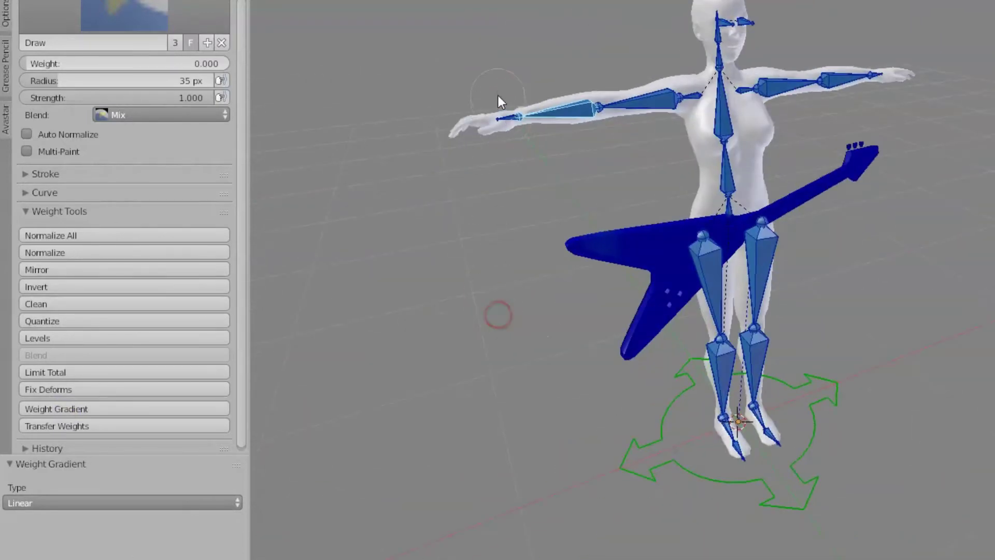
Step: Select the right wrist bone and remove its weight from the guitar body's wing tip with a zero-weight gradient
{"action": "right_click", "coordinate": [511, 118]}
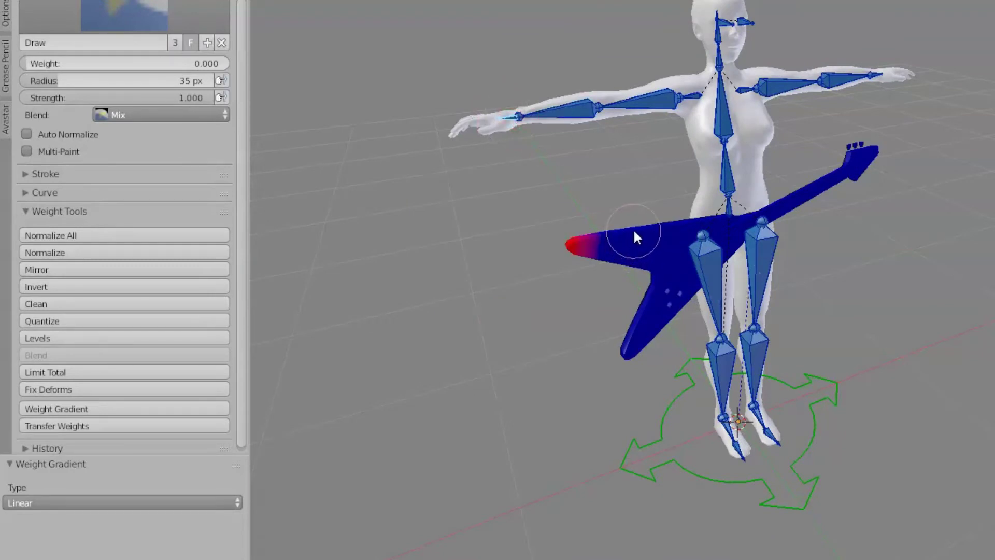
{"action": "left_click", "coordinate": [67, 409]}
{"action": "left_click_drag", "start_coordinate": [653, 200], "coordinate": [228, 559]}
{"action": "middle_click_drag", "start_coordinate": [492, 443], "coordinate": [425, 415]}
{"action": "scroll", "coordinate": [425, 415], "scroll_direction": "up", "scroll_amount": 1}
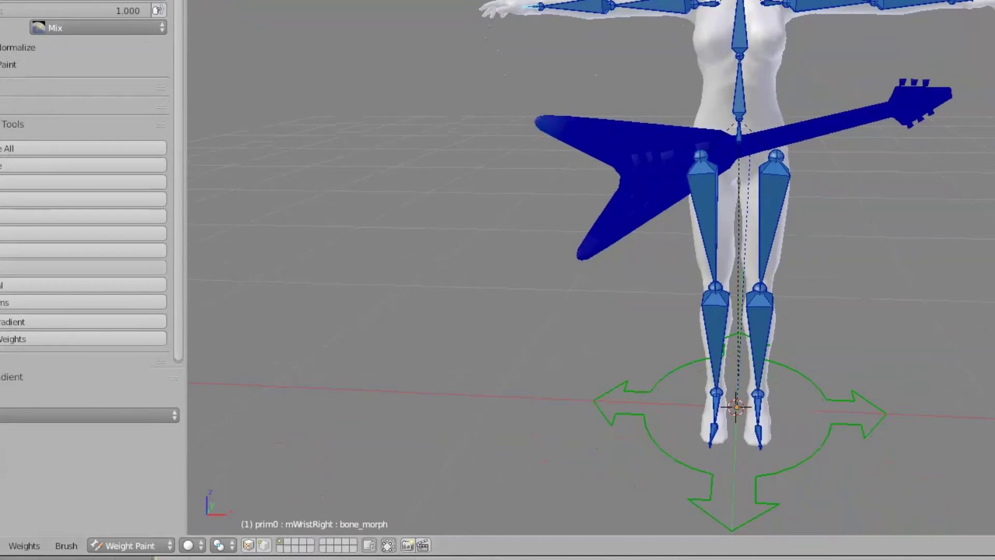
Step: Leave weight painting for Object Mode and select the guitar mesh
{"action": "left_click", "coordinate": [168, 546]}
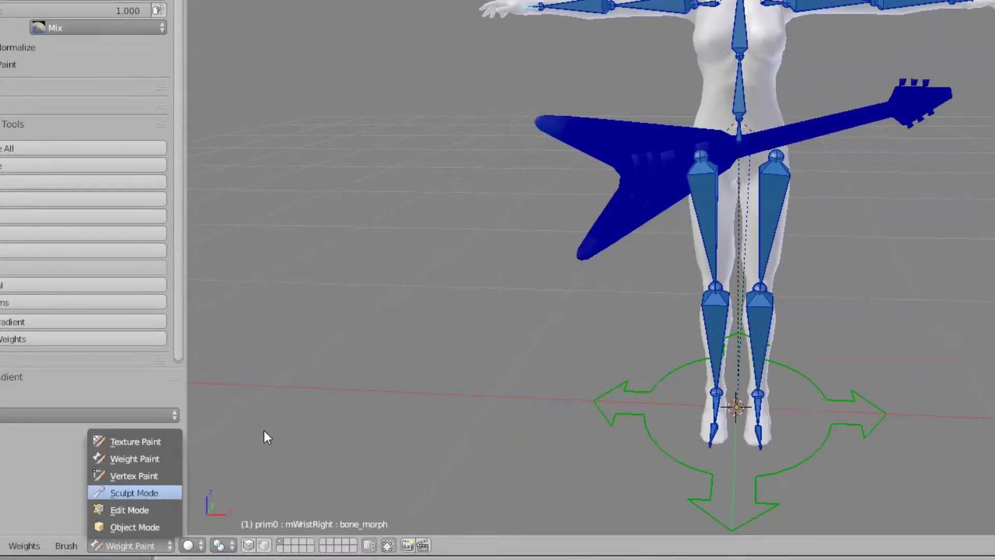
{"action": "left_click", "coordinate": [168, 545]}
{"action": "left_click", "coordinate": [134, 527]}
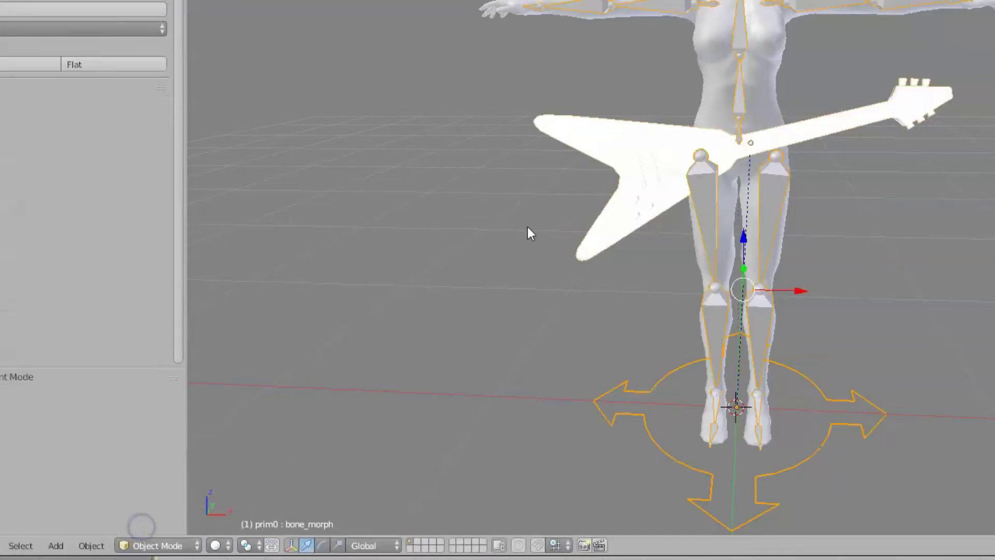
{"action": "right_click", "coordinate": [633, 184]}
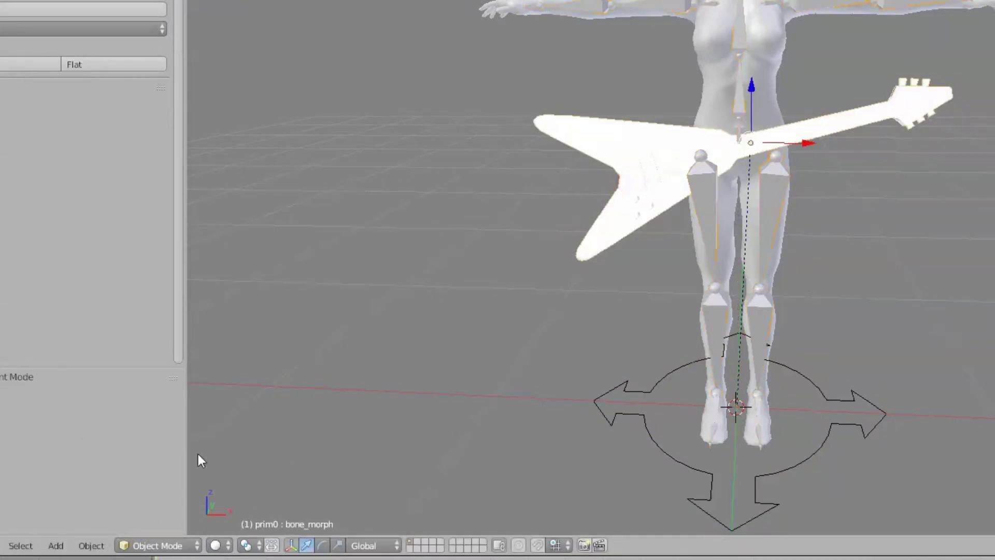
{"action": "left_click", "coordinate": [196, 545]}
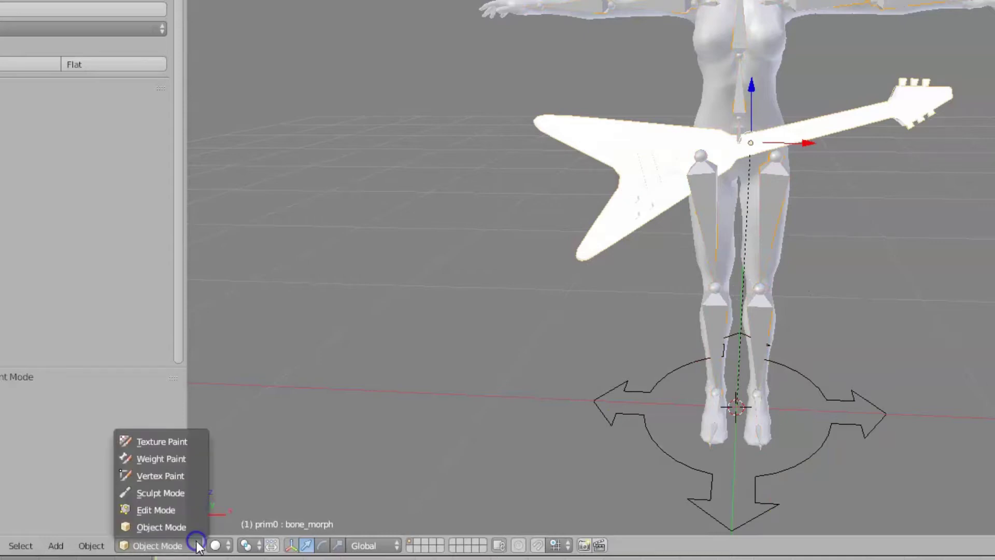
{"action": "left_click", "coordinate": [282, 434]}
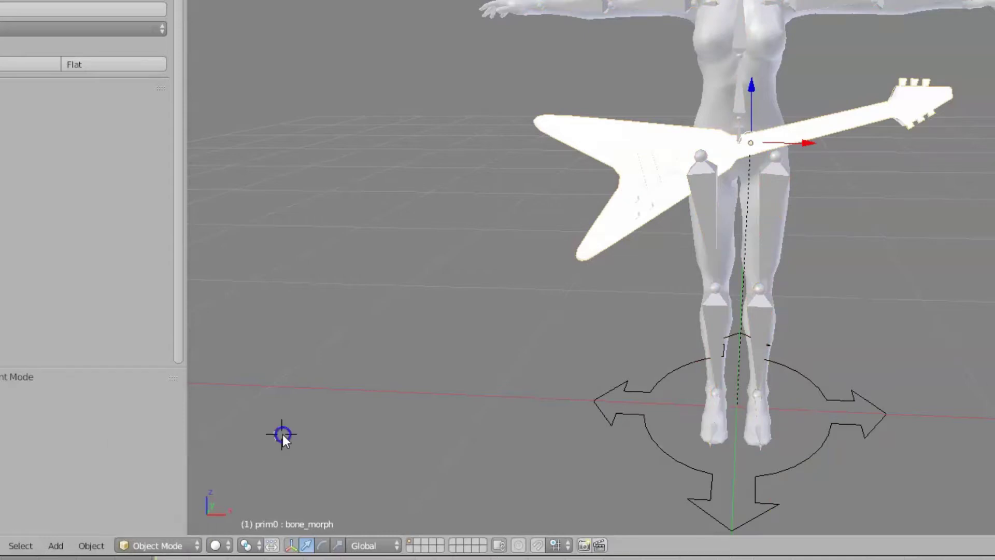
Step: Select the avatar's armature, put it in Pose Mode and show Avastar's Pose control bones
{"action": "left_click", "coordinate": [657, 382]}
{"action": "key", "text": "ctrl+Tab"}
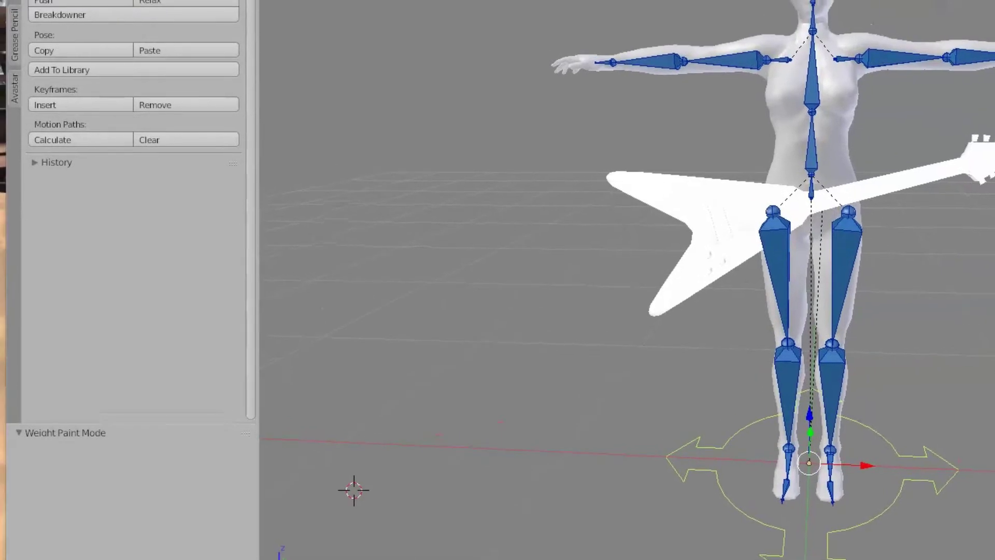
{"action": "left_click", "coordinate": [14, 92]}
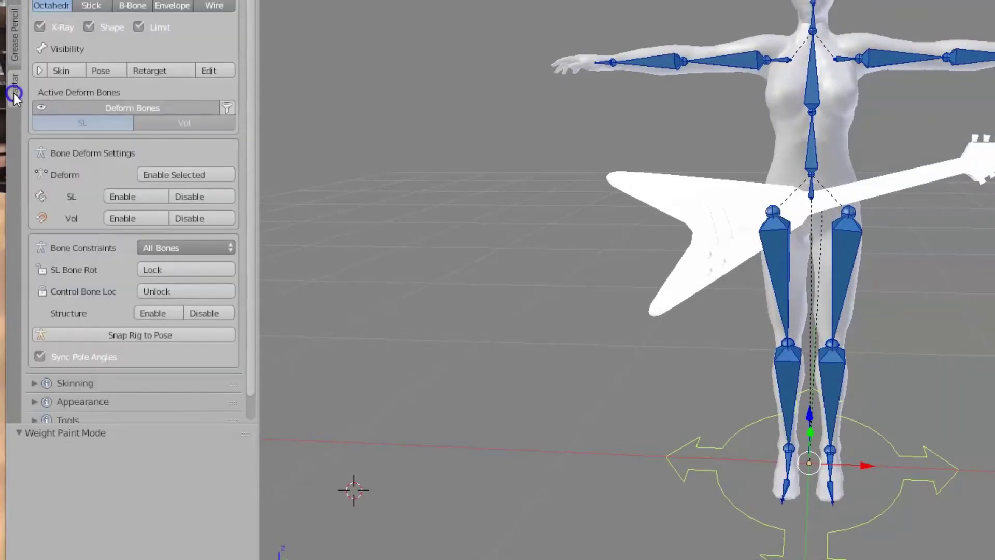
{"action": "left_click", "coordinate": [107, 72]}
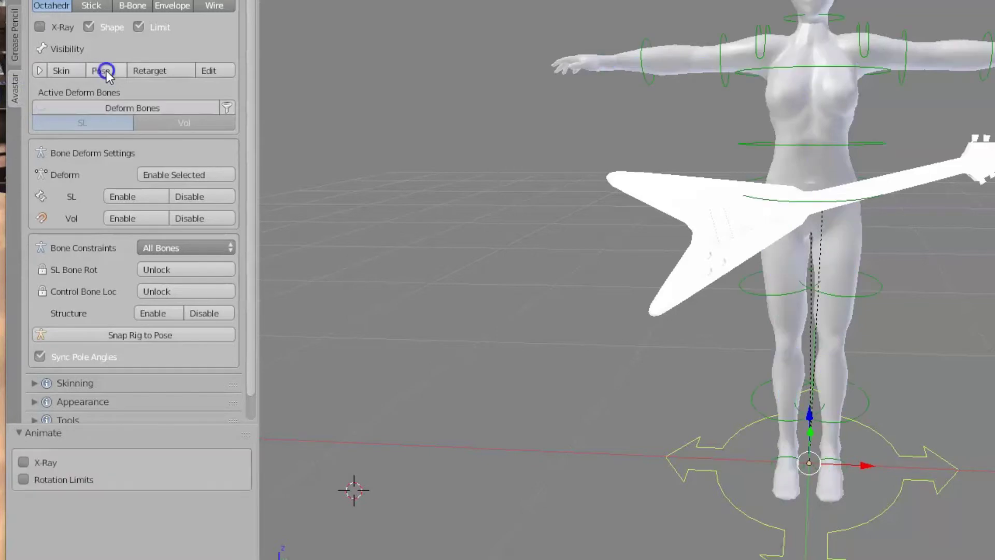
Step: Test the rig by rotating and shifting the torso control, viewing the guitar from different sides
{"action": "right_click", "coordinate": [874, 142]}
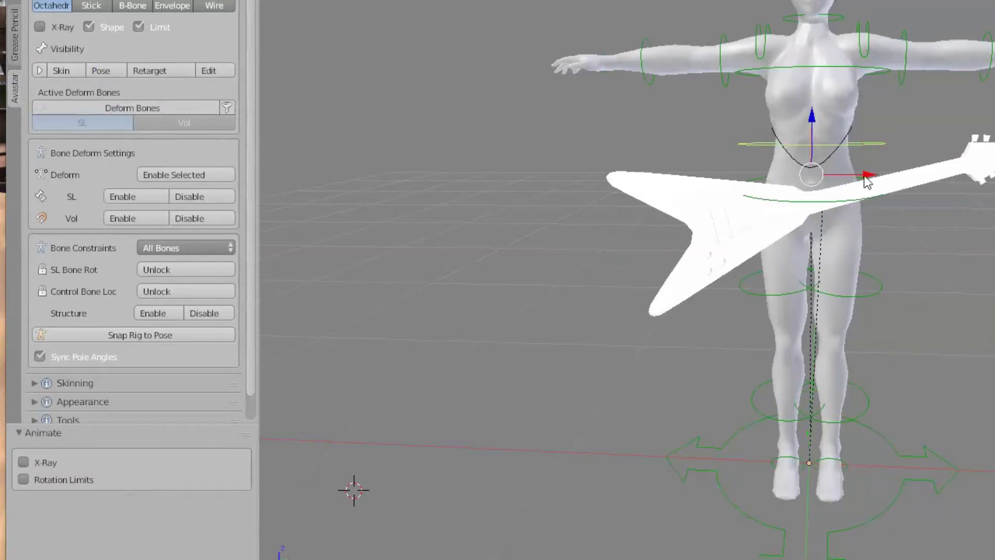
{"action": "key", "text": "r"}
{"action": "left_click", "coordinate": [901, 303]}
{"action": "left_click_drag", "start_coordinate": [901, 303], "coordinate": [868, 192]}
{"action": "middle_click_drag", "start_coordinate": [669, 218], "coordinate": [821, 200]}
{"action": "left_click_drag", "start_coordinate": [577, 189], "coordinate": [578, 120]}
{"action": "middle_click_drag", "start_coordinate": [811, 228], "coordinate": [660, 240]}
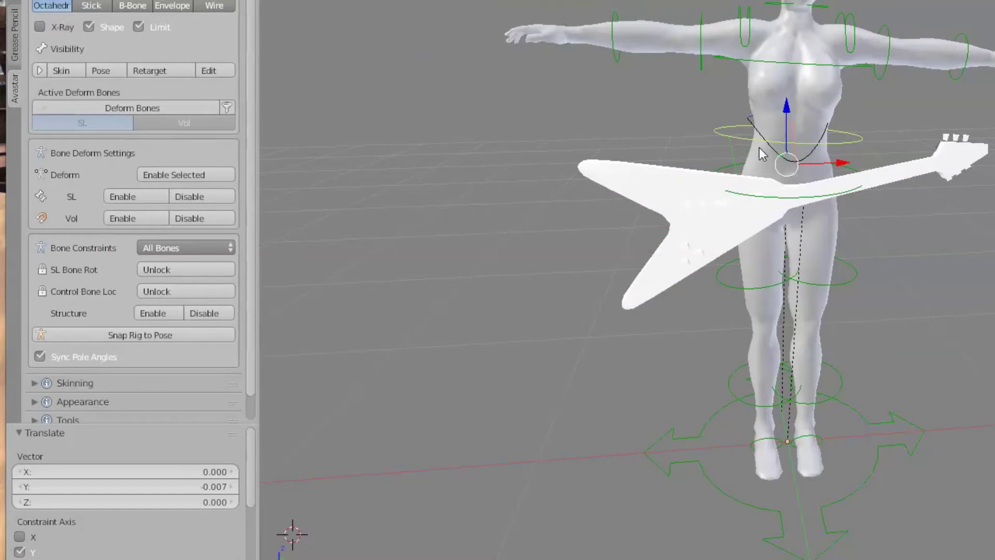
Step: Select the chest control and try moving it along its Z axis to test the guitar's weighting
{"action": "left_click", "coordinate": [806, 67]}
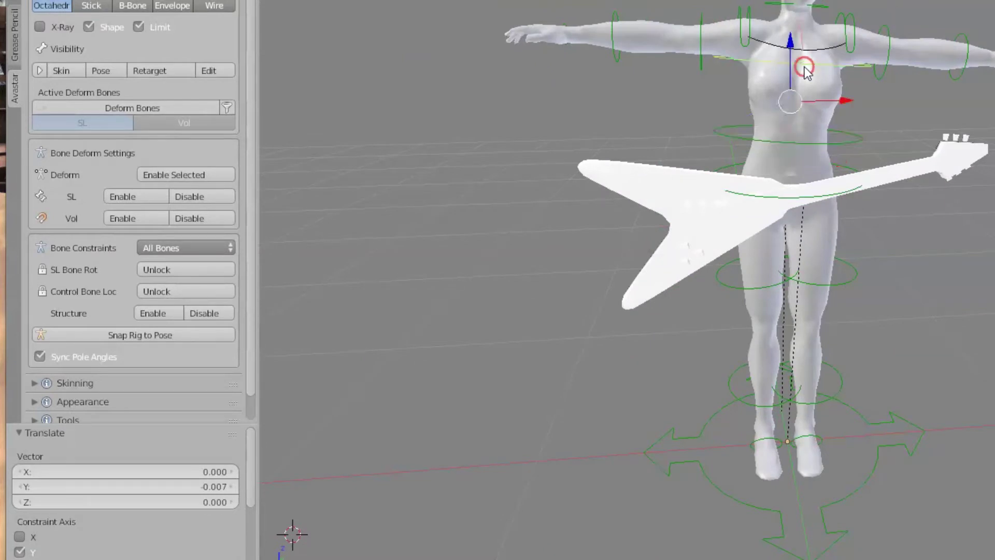
{"action": "left_click", "coordinate": [789, 42]}
{"action": "left_click_drag", "start_coordinate": [789, 42], "coordinate": [273, 200]}
{"action": "key", "text": "ctrl+z"}
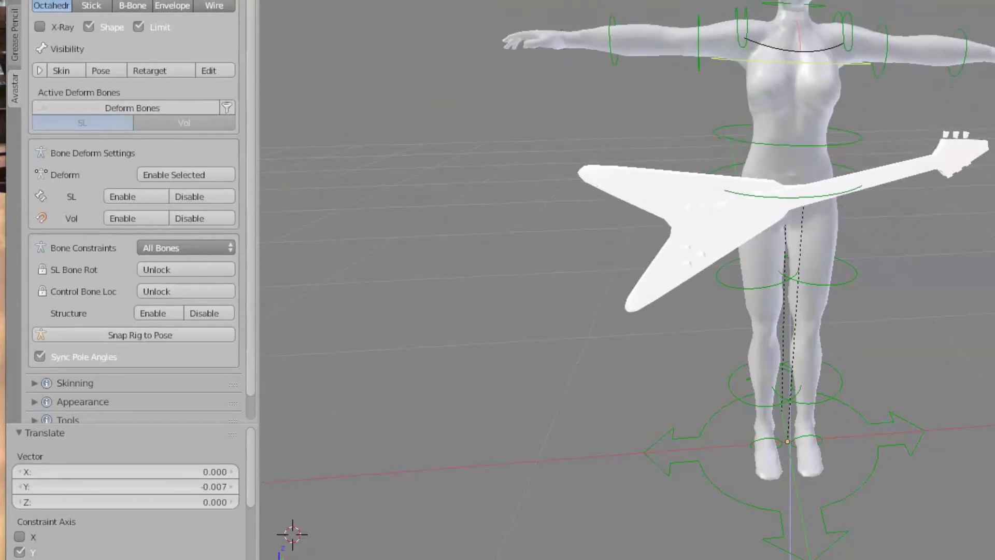
Step: Try moving the left and right forearm controls to test whether the arms still influence the guitar
{"action": "right_click", "coordinate": [975, 52]}
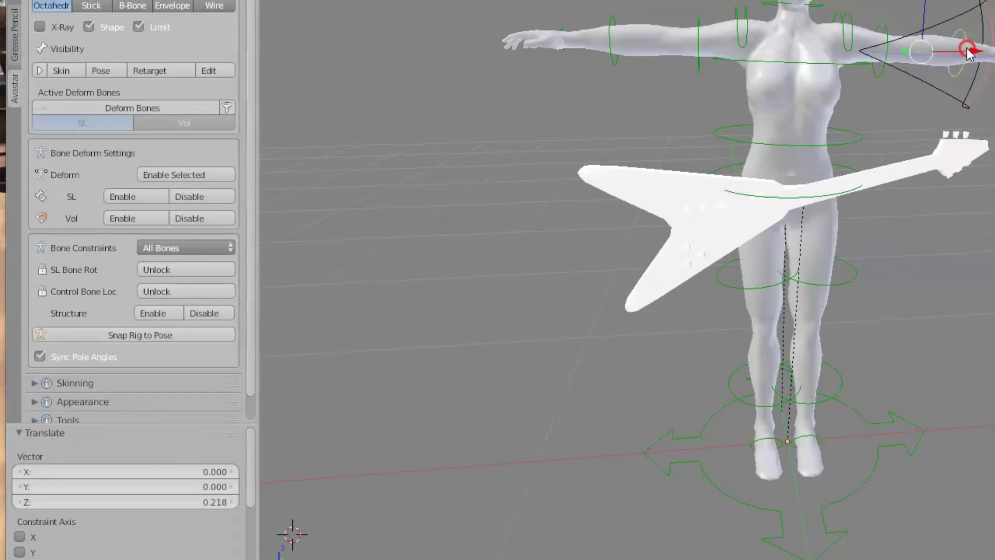
{"action": "mouse_move", "coordinate": [928, 19]}
{"action": "left_mouse_down"}
{"action": "mouse_move", "coordinate": [901, 160]}
{"action": "mouse_move", "coordinate": [795, 293]}
{"action": "mouse_move", "coordinate": [912, 5]}
{"action": "mouse_move", "coordinate": [922, 33]}
{"action": "left_mouse_up"}
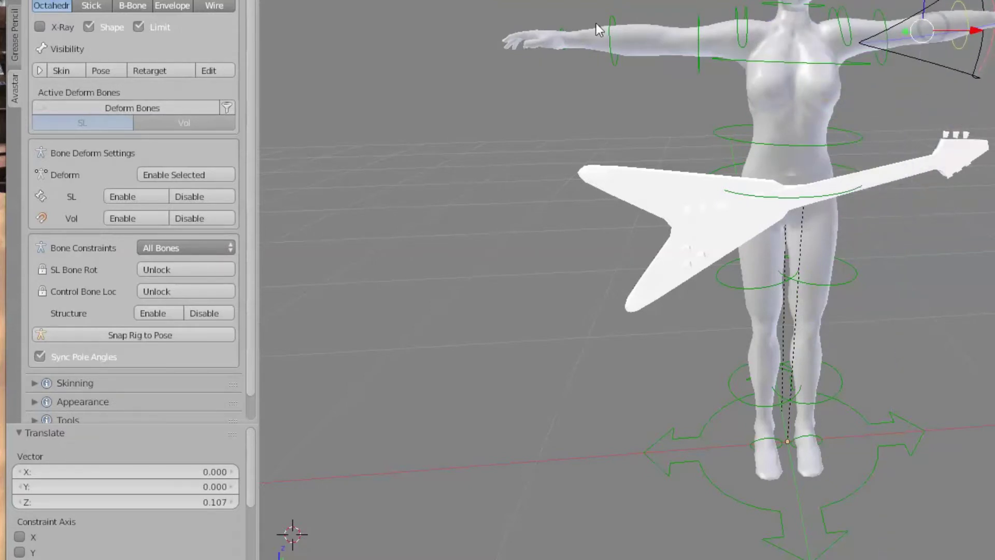
{"action": "right_click", "coordinate": [608, 46]}
{"action": "left_click_drag", "start_coordinate": [608, 45], "coordinate": [654, 41]}
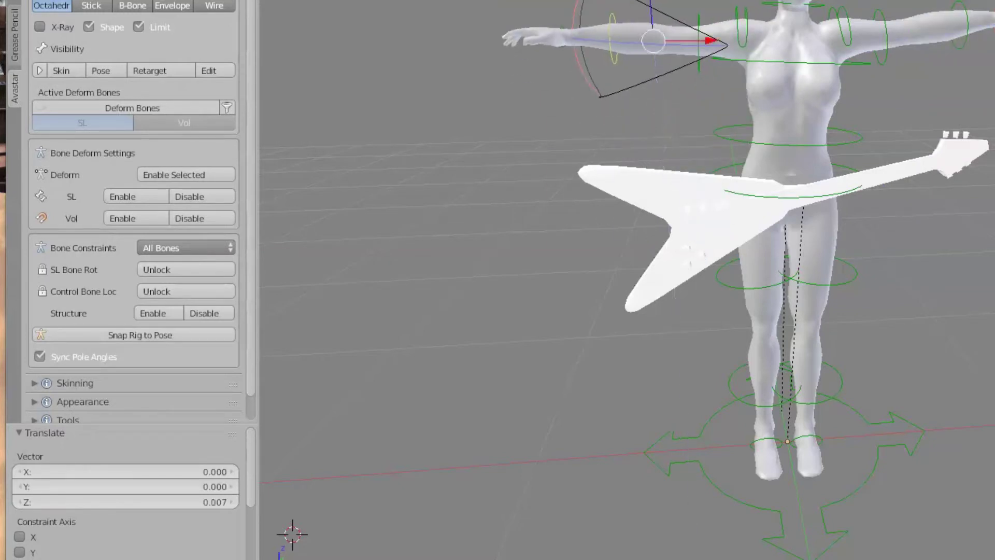
Step: Undo all the test movements of the forearm, chest and torso controls
{"action": "key", "text": "ctrl+z"}
{"action": "key", "text": "ctrl+z"}
{"action": "key", "text": "ctrl+z"}
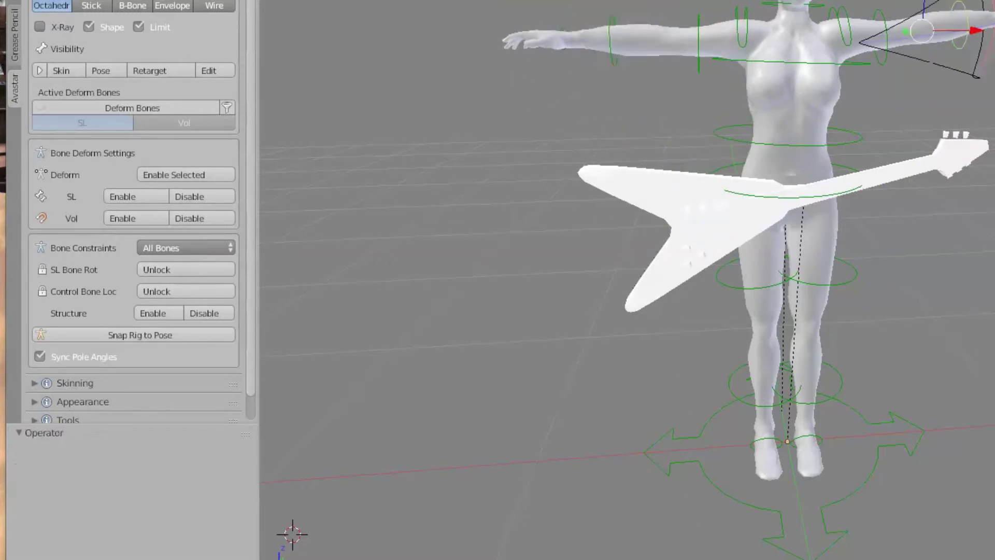
{"action": "key", "text": "ctrl+z"}
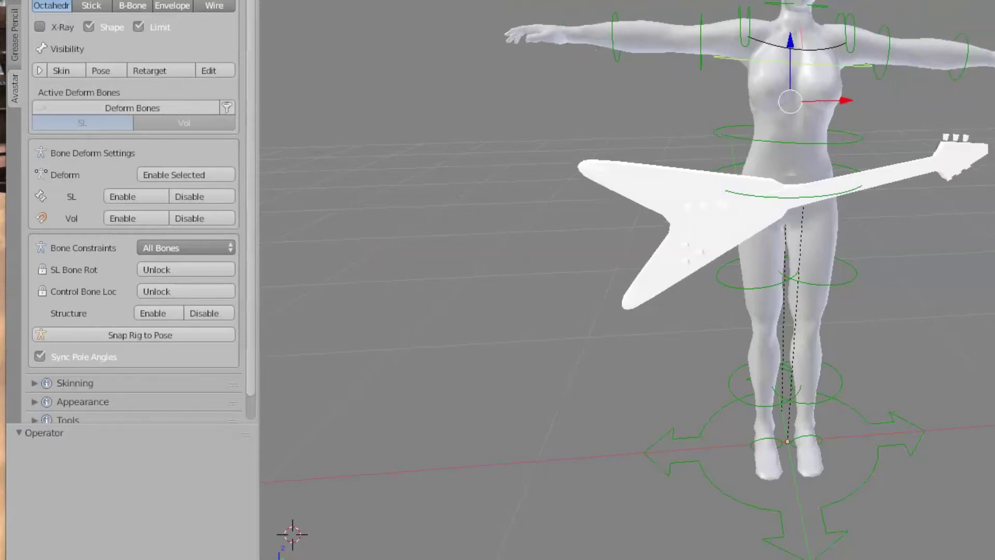
{"action": "key", "text": "ctrl+z"}
{"action": "key", "text": "ctrl+z"}
{"action": "key", "text": "ctrl+z"}
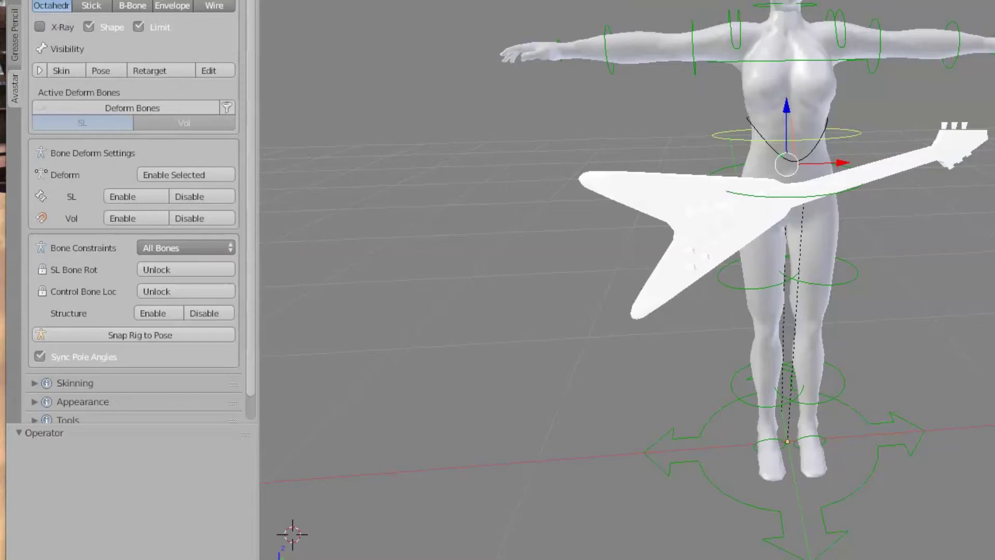
{"action": "key", "text": "ctrl+z"}
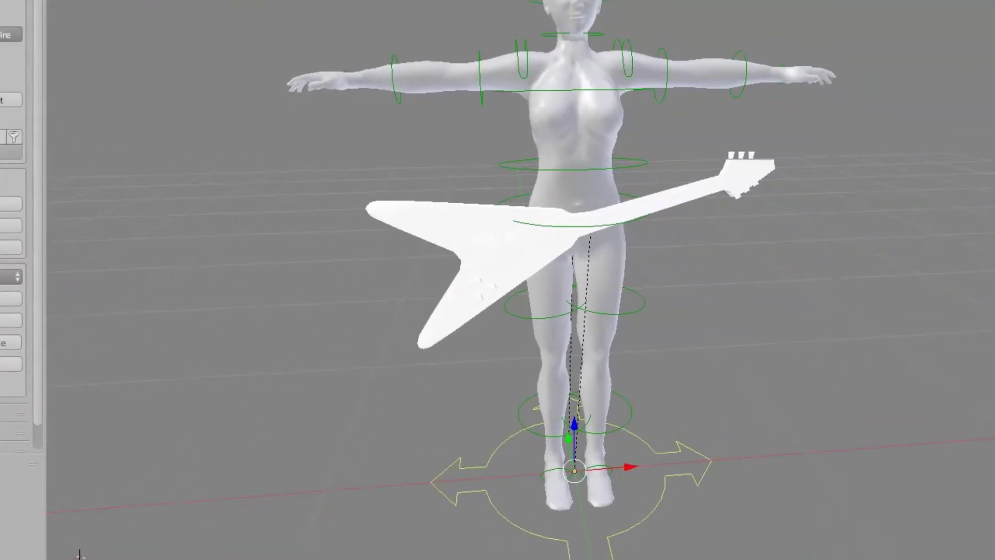
{"action": "scroll", "coordinate": [260, 389], "scroll_direction": "down", "scroll_amount": 4}
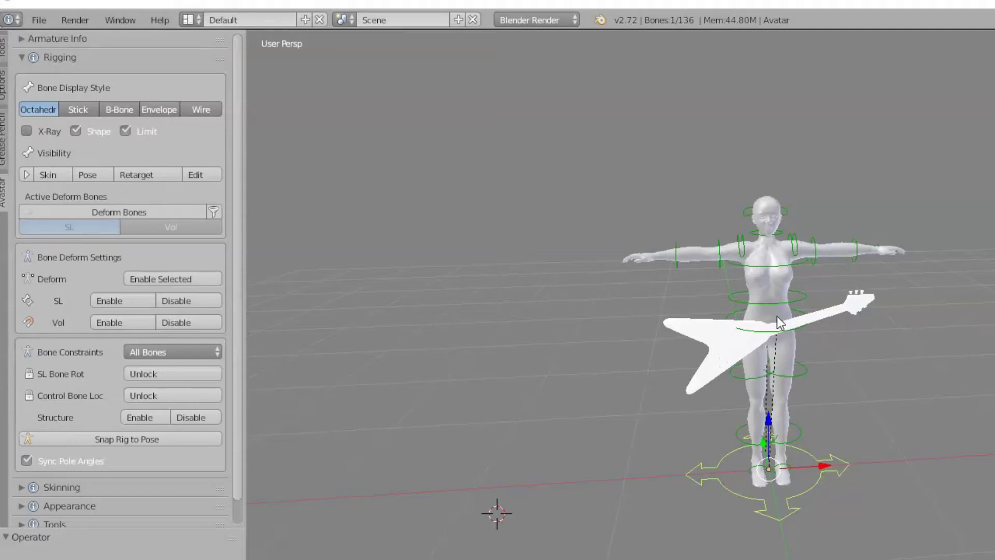
{"action": "mouse_move", "coordinate": [779, 344]}
{"action": "middle_mouse_down"}
{"action": "mouse_move", "coordinate": [775, 382]}
{"action": "mouse_move", "coordinate": [635, 428]}
{"action": "mouse_move", "coordinate": [769, 360]}
{"action": "mouse_move", "coordinate": [893, 316]}
{"action": "mouse_move", "coordinate": [761, 381]}
{"action": "mouse_move", "coordinate": [776, 360]}
{"action": "middle_mouse_up"}
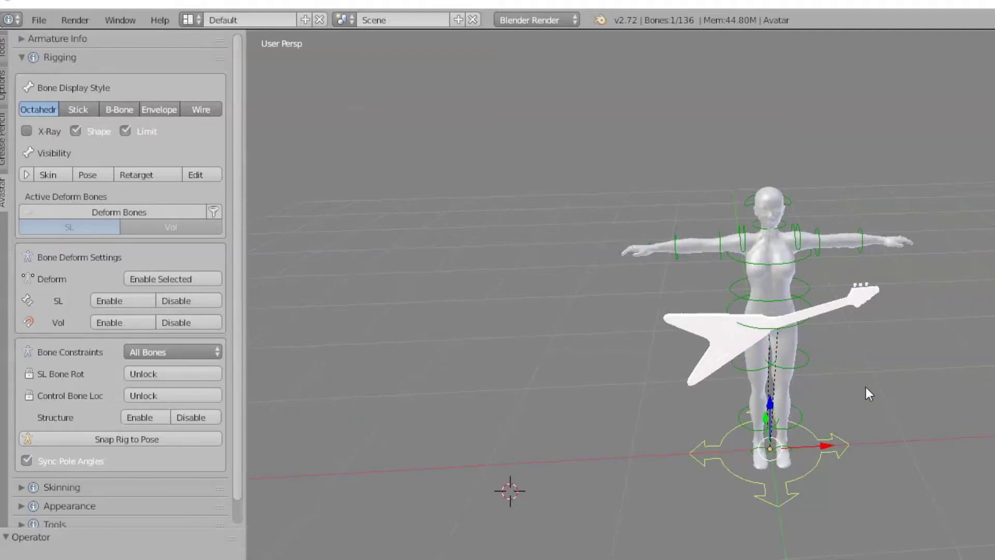
{"action": "middle_click_drag", "start_coordinate": [857, 368], "coordinate": [847, 337]}
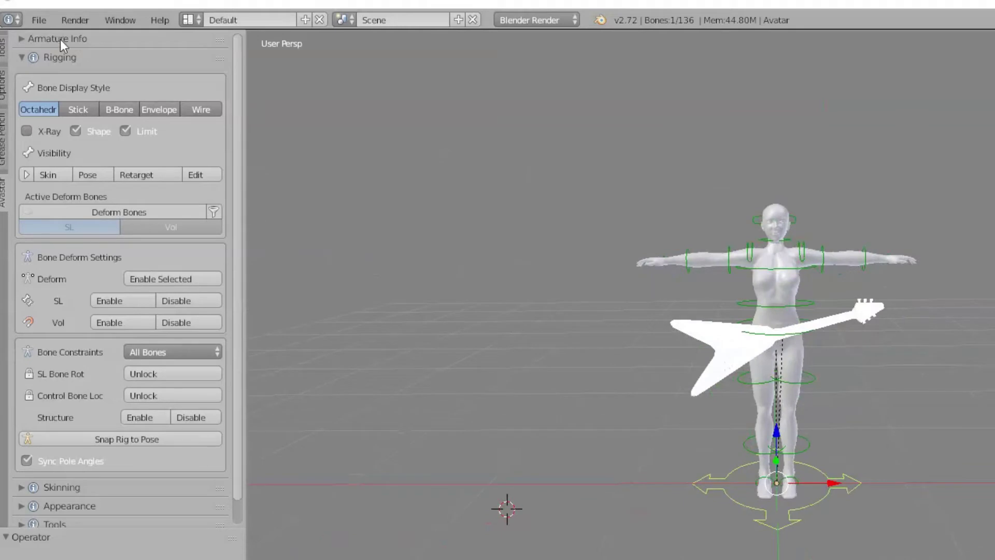
{"action": "left_click", "coordinate": [40, 19]}
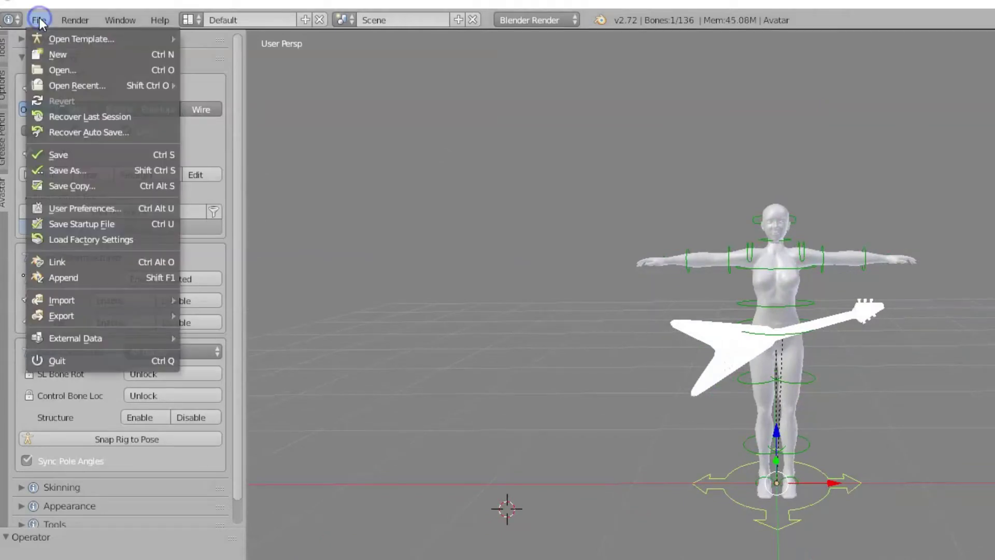
{"action": "mouse_move", "coordinate": [57, 314]}
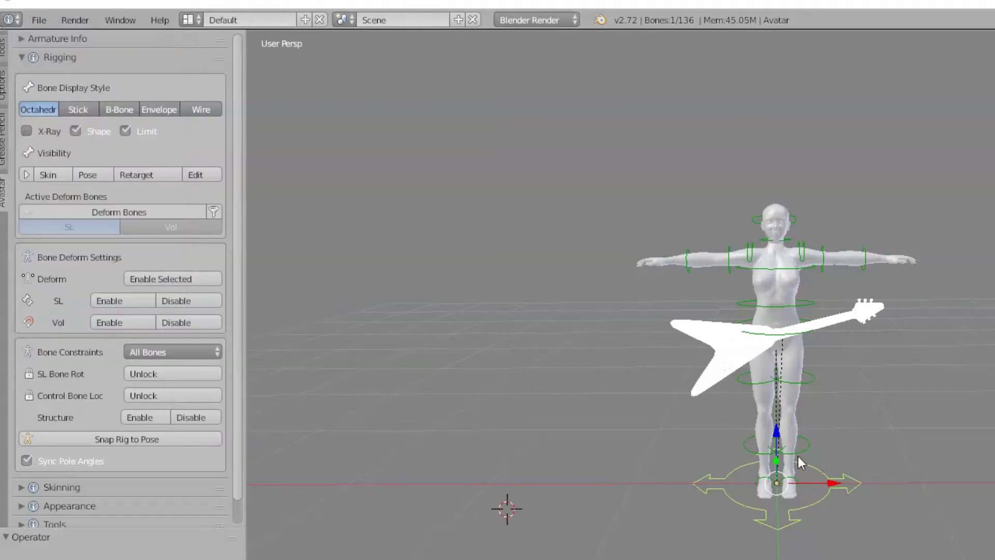
Step: Switch the armature from Pose Mode back to Object Mode and select the guitar mesh
{"action": "right_click", "coordinate": [728, 337]}
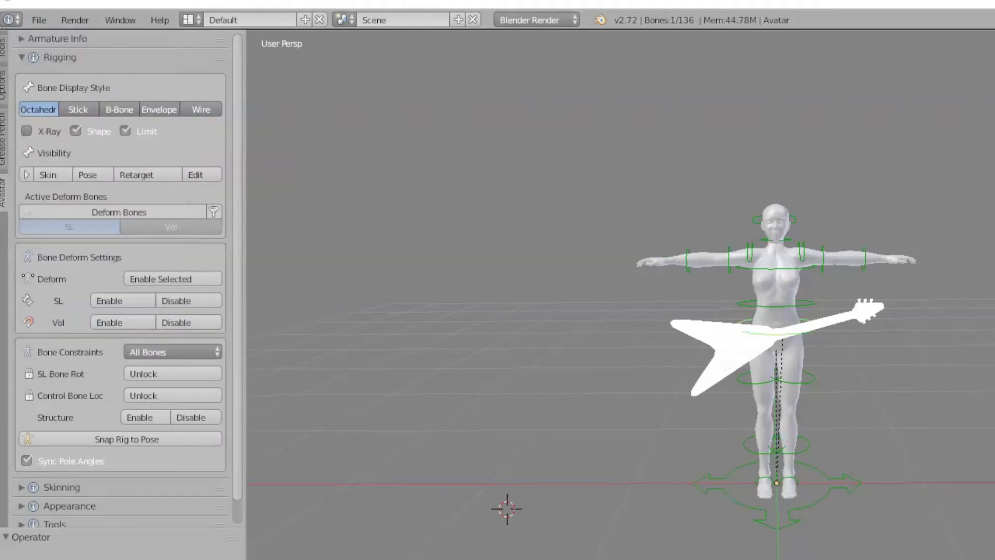
{"action": "key", "text": "ctrl+Tab"}
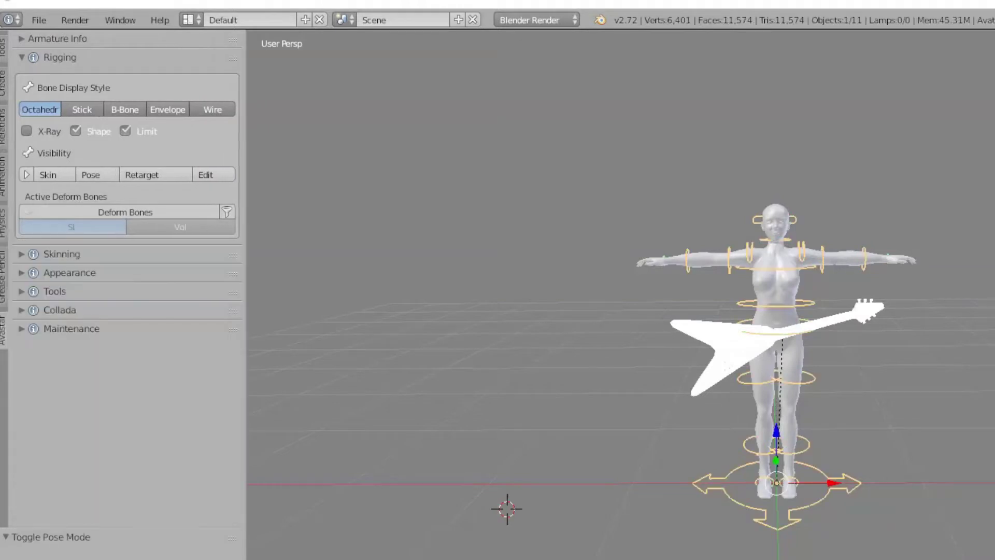
{"action": "right_click", "coordinate": [738, 354]}
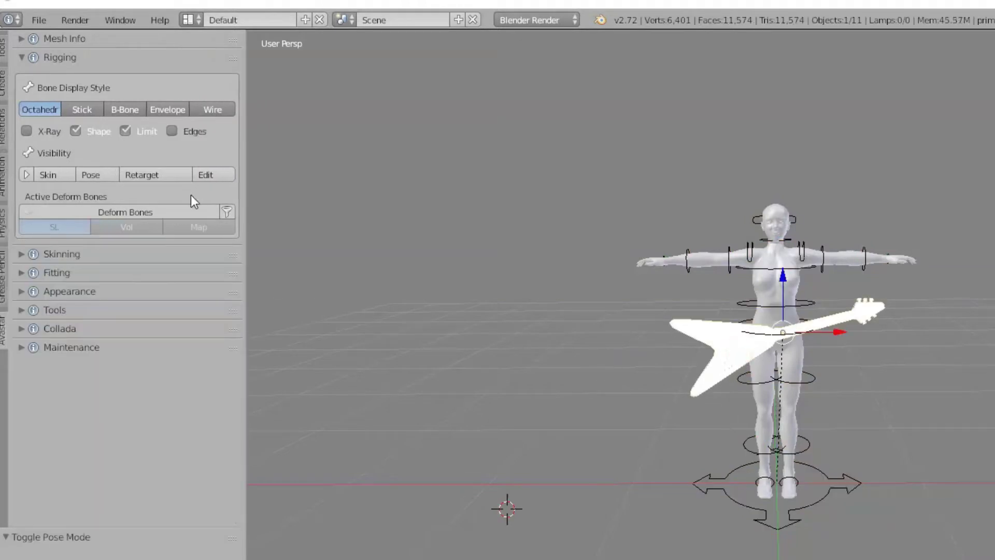
Step: Export the guitar with Collada (Avastar) to the Desktop folder as guitarV1.dae
{"action": "left_click", "coordinate": [39, 22]}
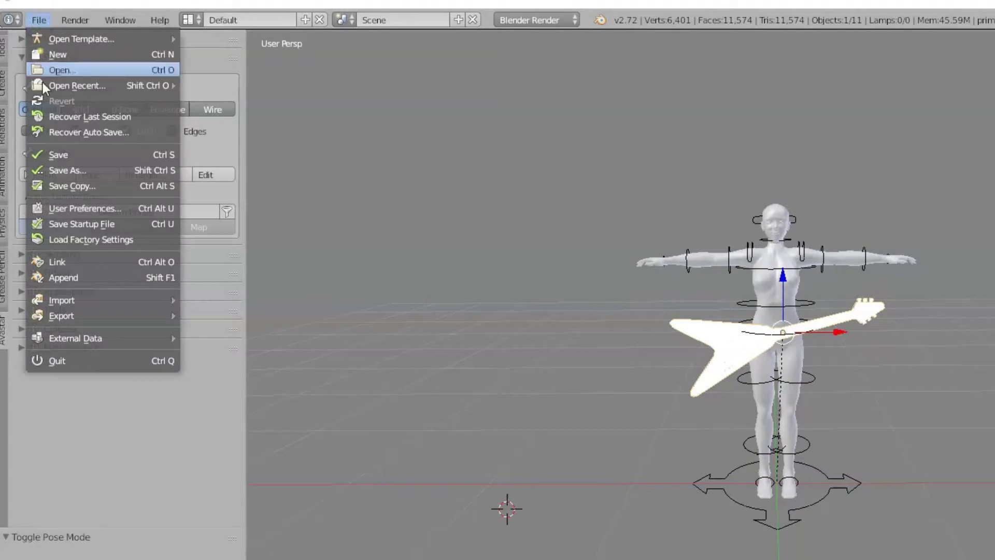
{"action": "mouse_move", "coordinate": [77, 317]}
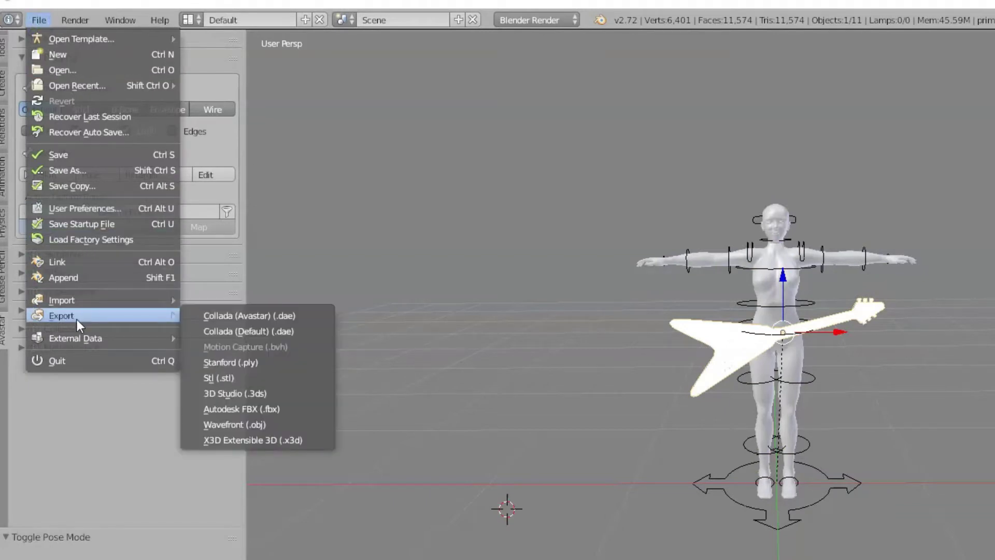
{"action": "left_click", "coordinate": [237, 314]}
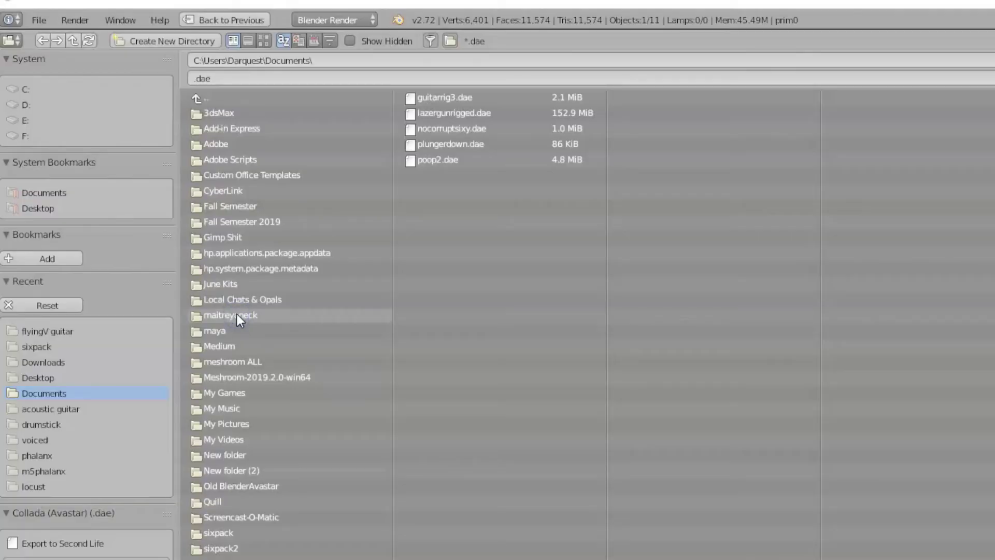
{"action": "left_click", "coordinate": [41, 377]}
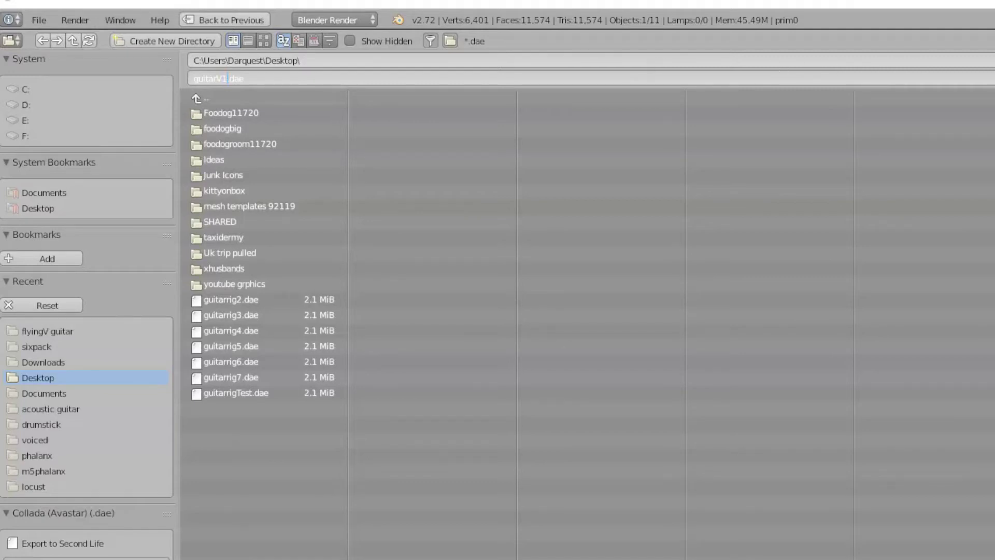
{"action": "key", "text": "Return"}
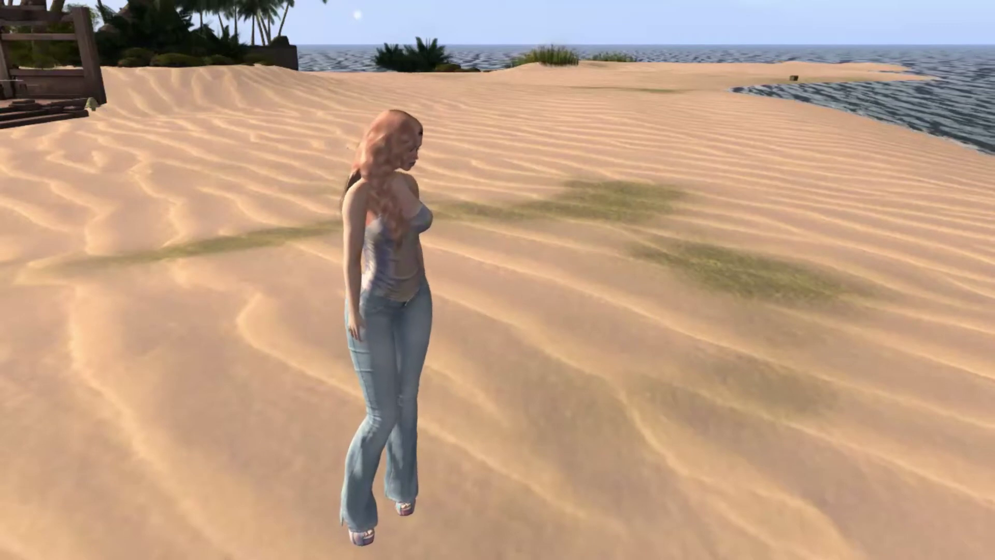
Step: Switch to the Second Life viewer and load guitarV1.dae from the Desktop for a mesh model upload
{"action": "mouse_move", "coordinate": [23, 57]}
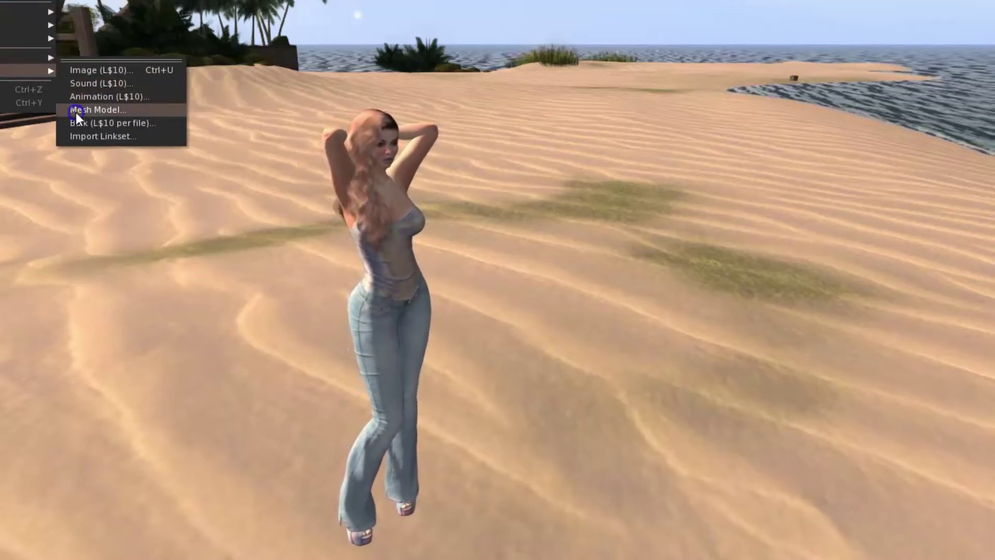
{"action": "left_click", "coordinate": [76, 113]}
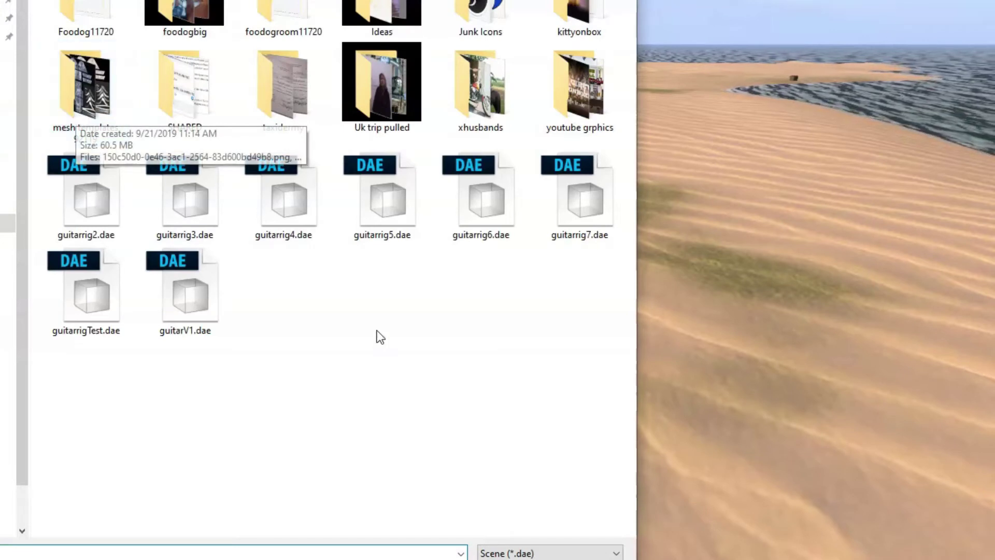
{"action": "double_click", "coordinate": [190, 303]}
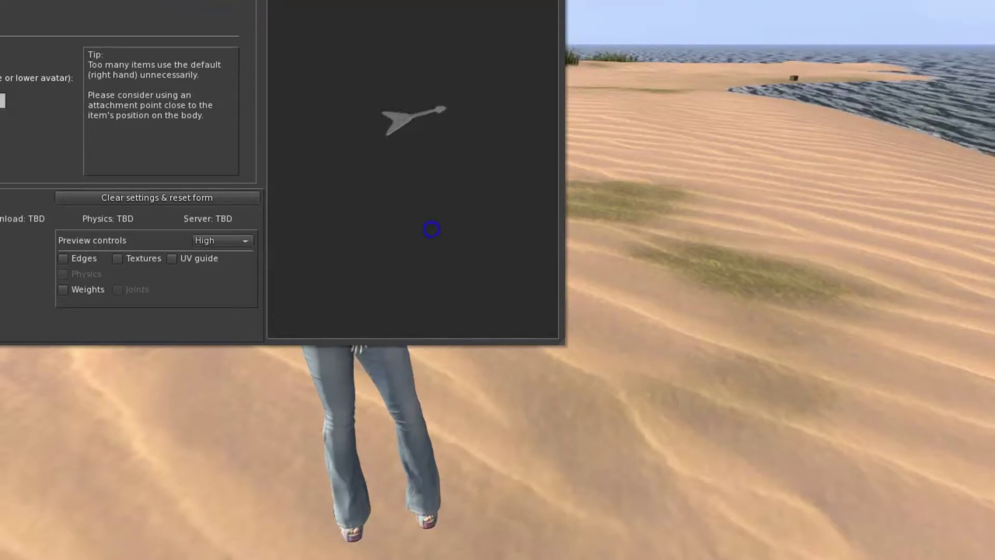
{"action": "left_click_drag", "start_coordinate": [86, 0], "coordinate": [391, 45]}
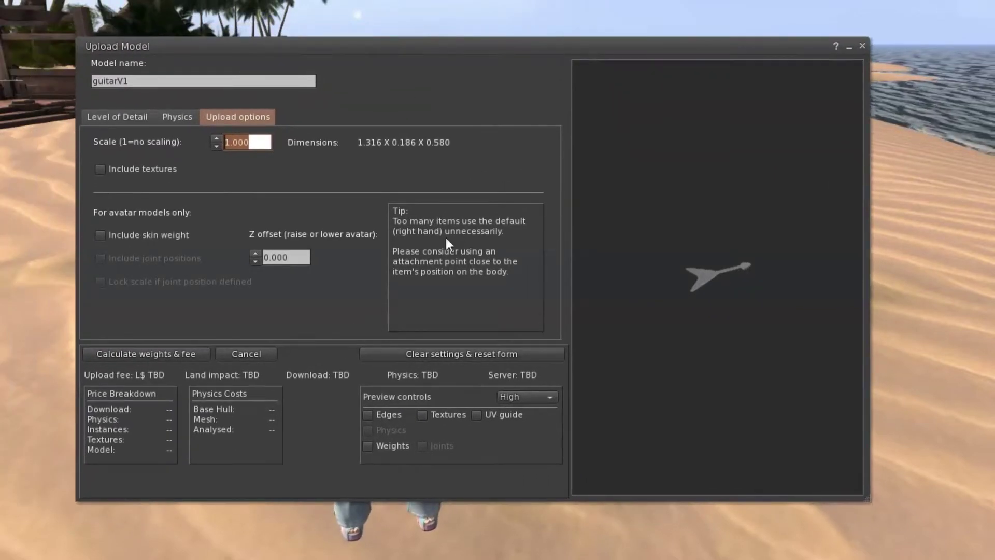
{"action": "scroll", "coordinate": [689, 303], "scroll_direction": "up", "scroll_amount": 5}
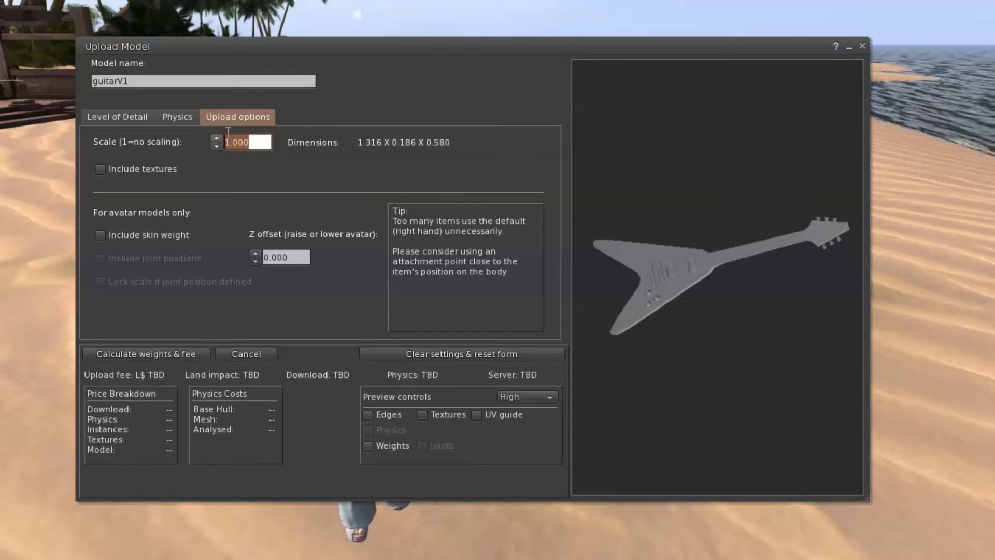
Step: Include skin weight in the upload options of the guitarV1 model and check the guitar's shape in the preview
{"action": "left_click", "coordinate": [102, 234]}
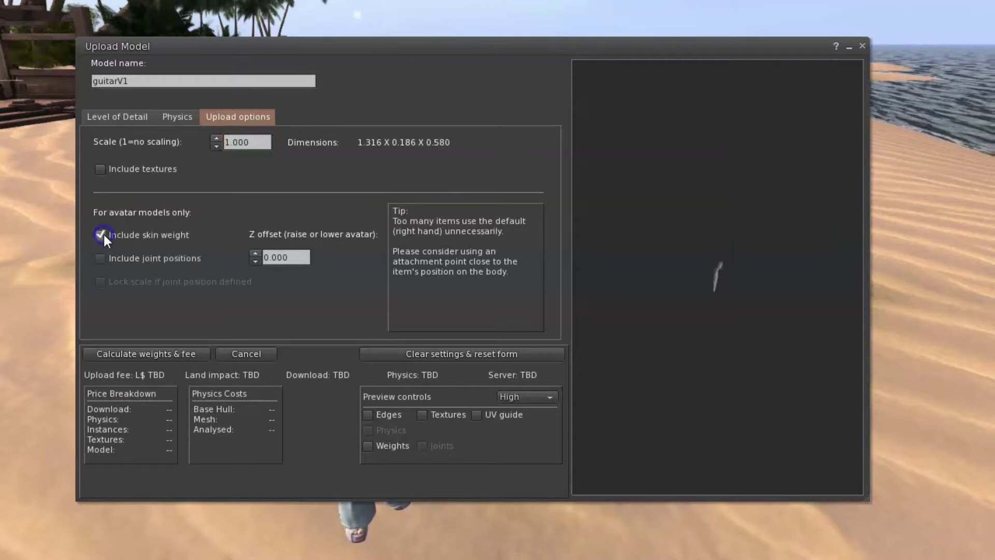
{"action": "scroll", "coordinate": [723, 293], "scroll_direction": "up", "scroll_amount": 8}
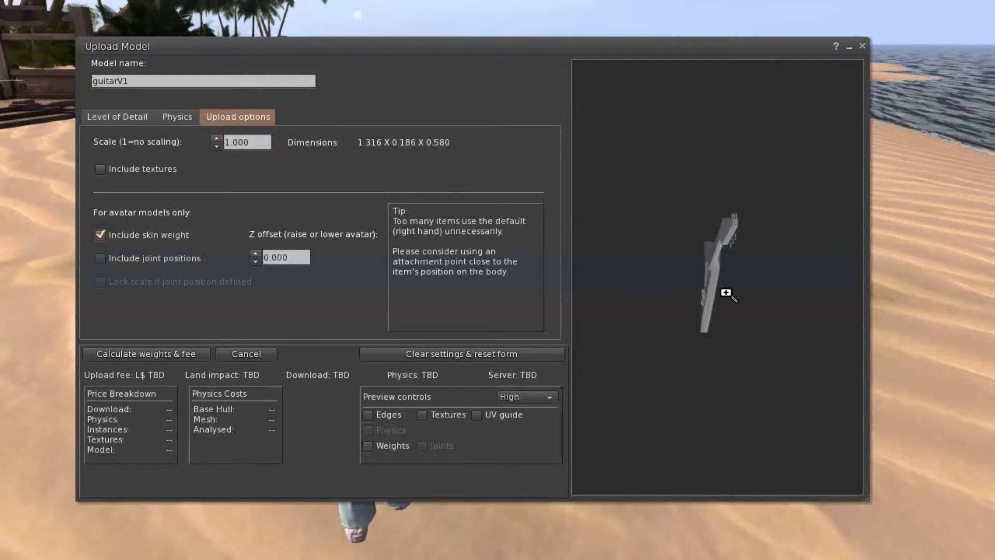
{"action": "left_click_drag", "start_coordinate": [651, 292], "coordinate": [824, 271]}
{"action": "left_click", "coordinate": [742, 283]}
{"action": "left_click_drag", "start_coordinate": [703, 297], "coordinate": [701, 299]}
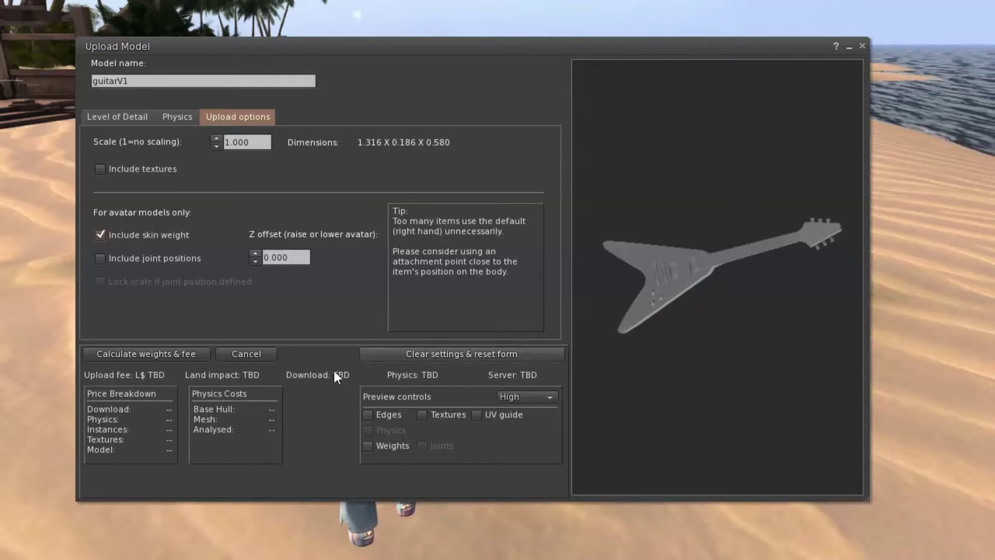
Step: Set the triangle limits of guitarV1's Lowest and Low levels of detail to 0
{"action": "left_click", "coordinate": [96, 118]}
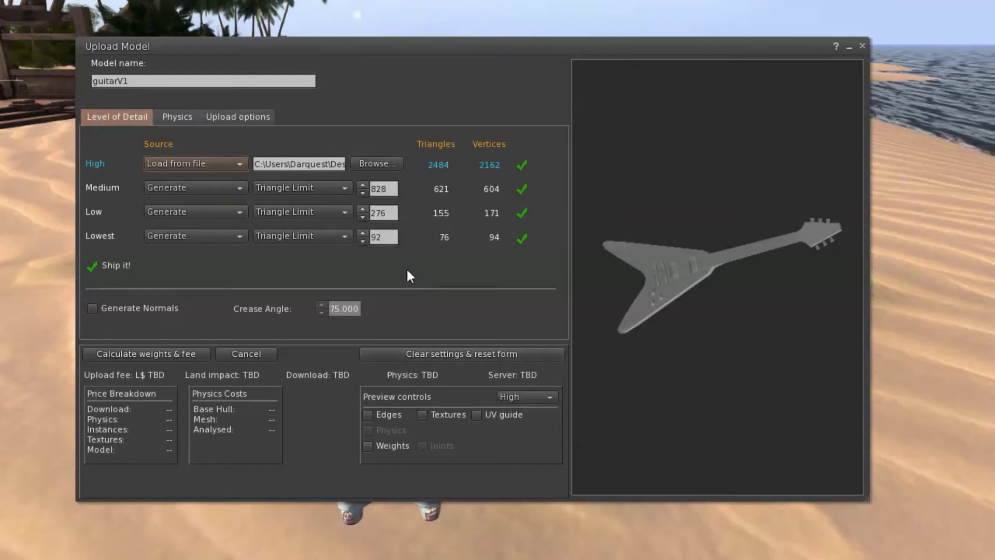
{"action": "double_click", "coordinate": [383, 238]}
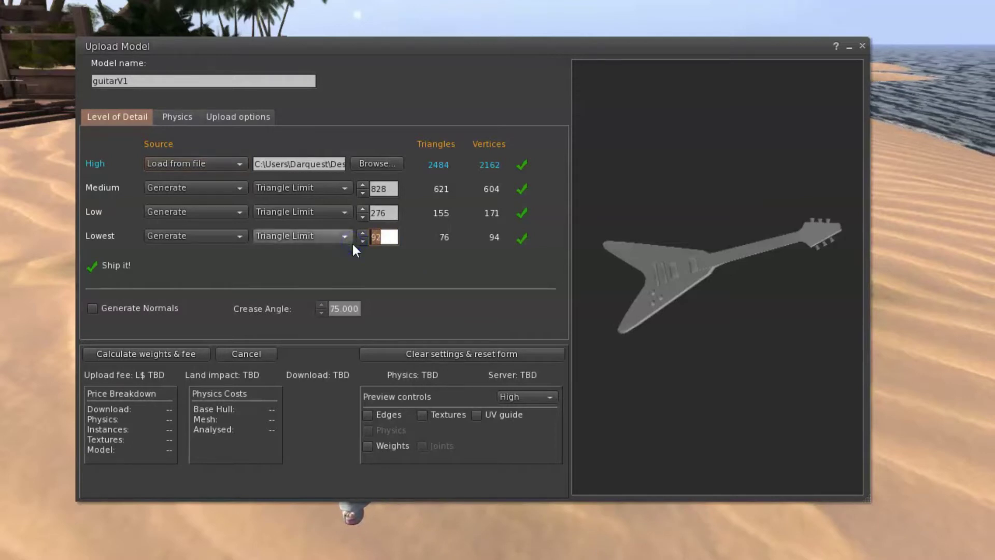
{"action": "left_click_drag", "start_coordinate": [386, 238], "coordinate": [367, 239]}
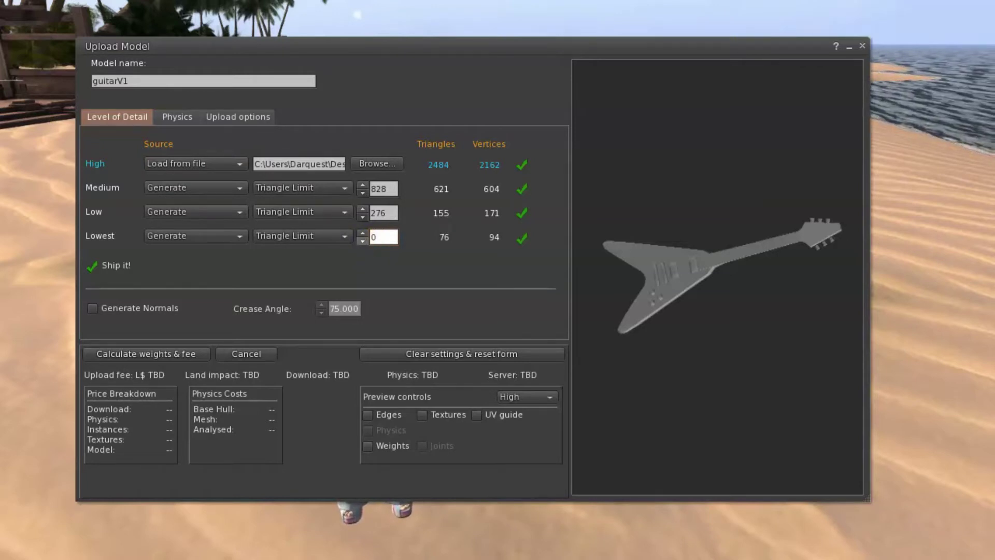
{"action": "left_click", "coordinate": [396, 219]}
{"action": "type", "text": "0"}
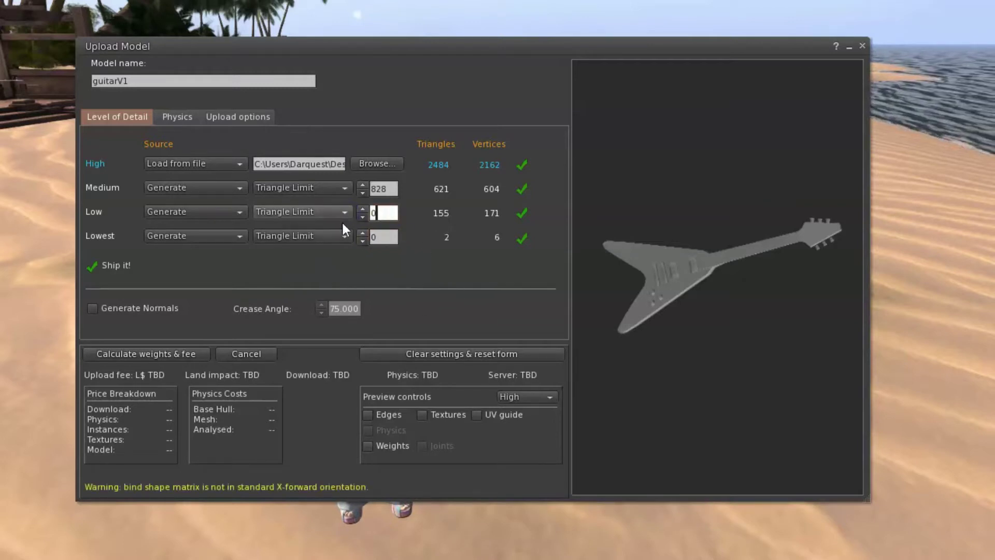
{"action": "left_click", "coordinate": [418, 267]}
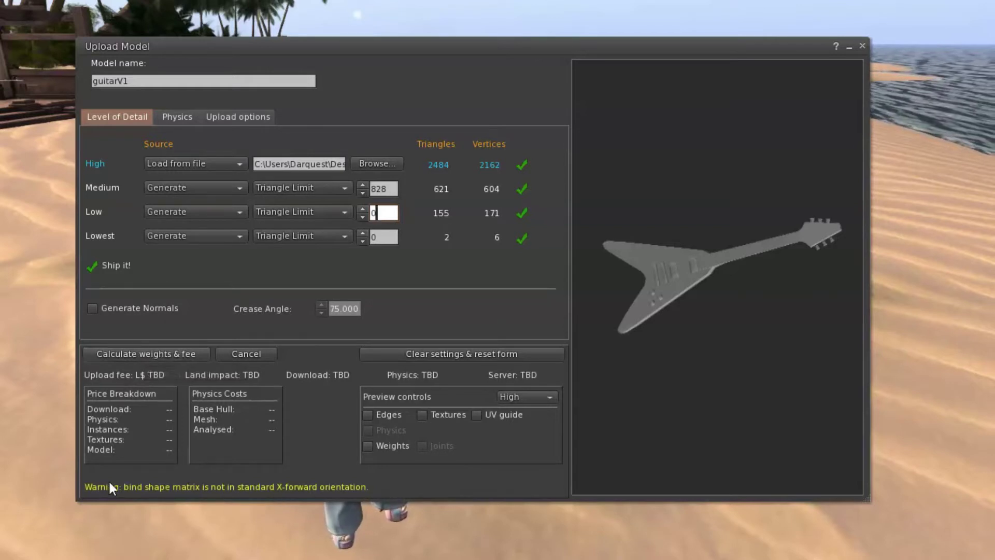
Step: Calculate the weights and fee for guitarV1 and upload the model
{"action": "left_click", "coordinate": [133, 353]}
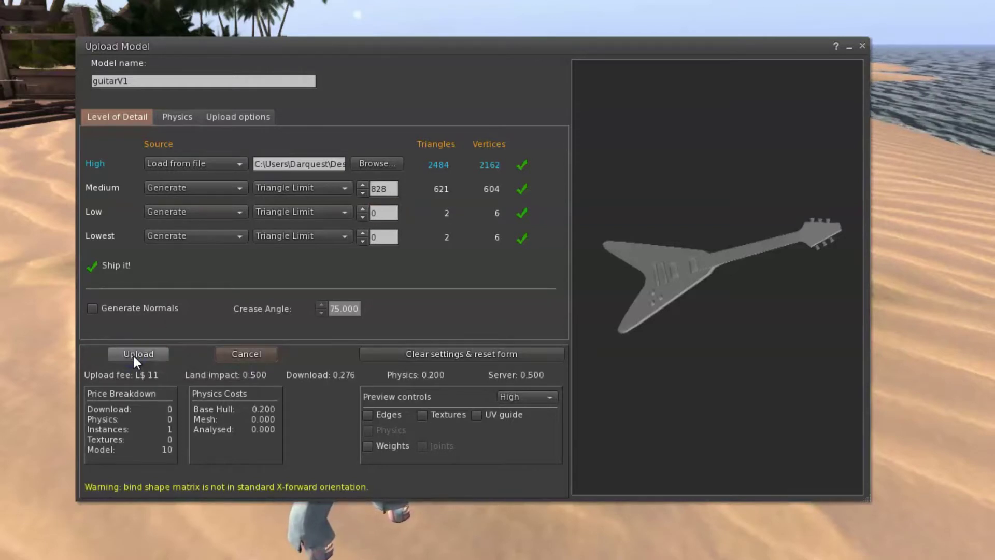
{"action": "left_click", "coordinate": [132, 355]}
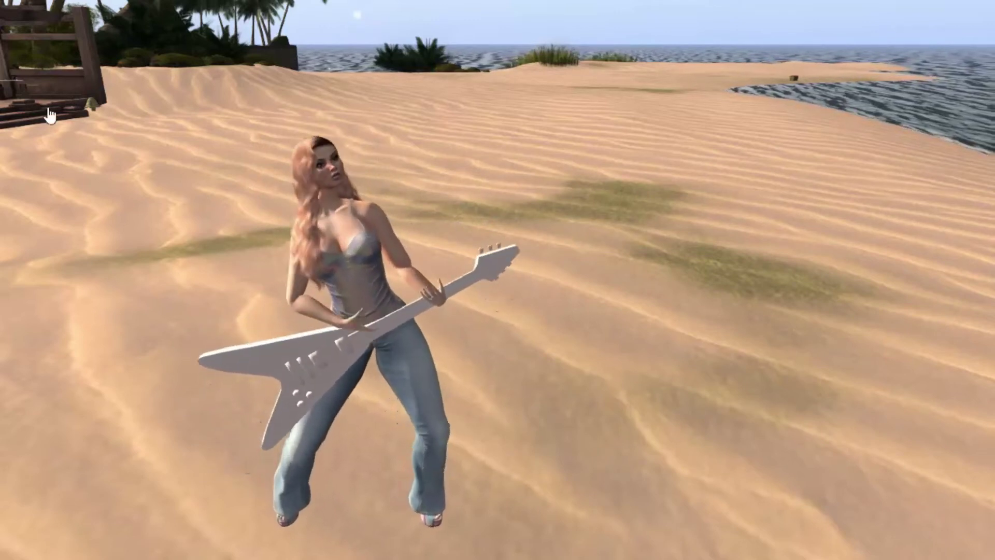
{"action": "mouse_move", "coordinate": [433, 306]}
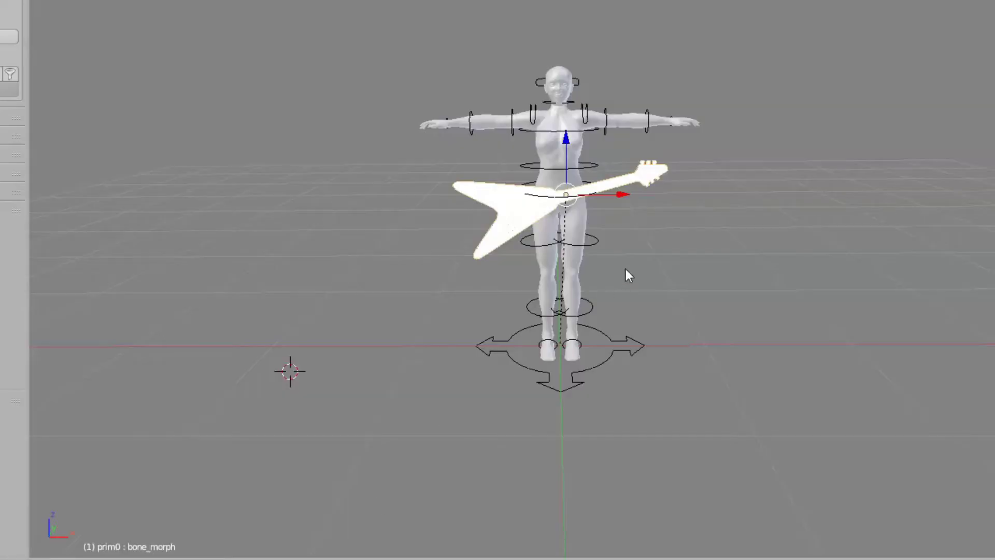
Step: Return to Blender, rotate the guitar about the Y axis to raise its neck, and export it with Collada (Avastar) as guitarV2.dae
{"action": "scroll", "coordinate": [638, 238], "scroll_direction": "up", "scroll_amount": 4}
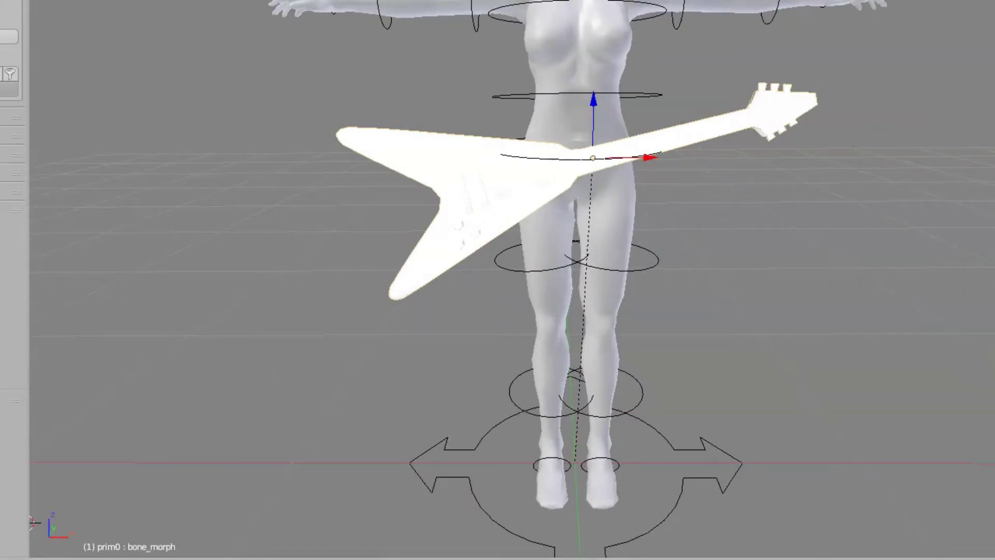
{"action": "left_click", "coordinate": [203, 557]}
{"action": "key", "text": "s"}
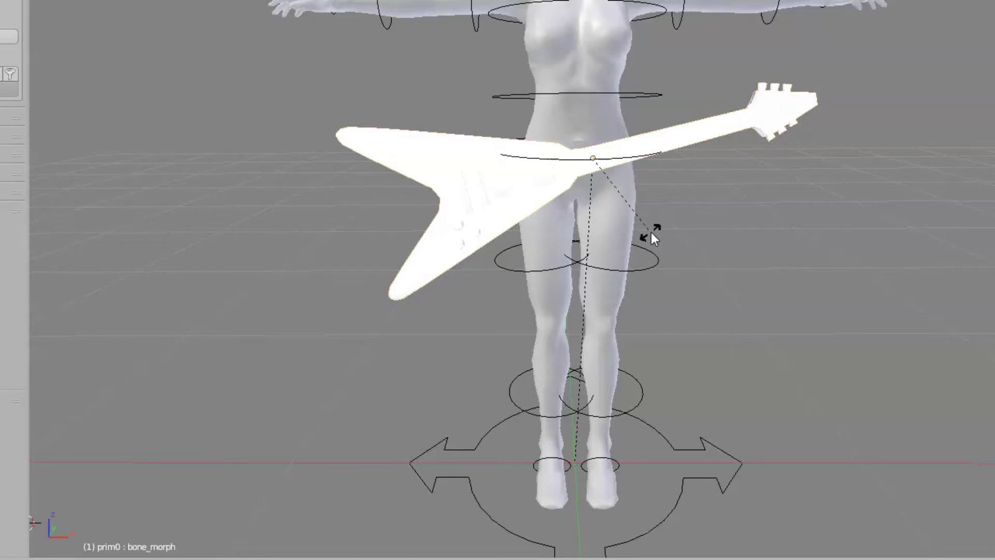
{"action": "key", "text": "y"}
{"action": "left_click", "coordinate": [652, 216]}
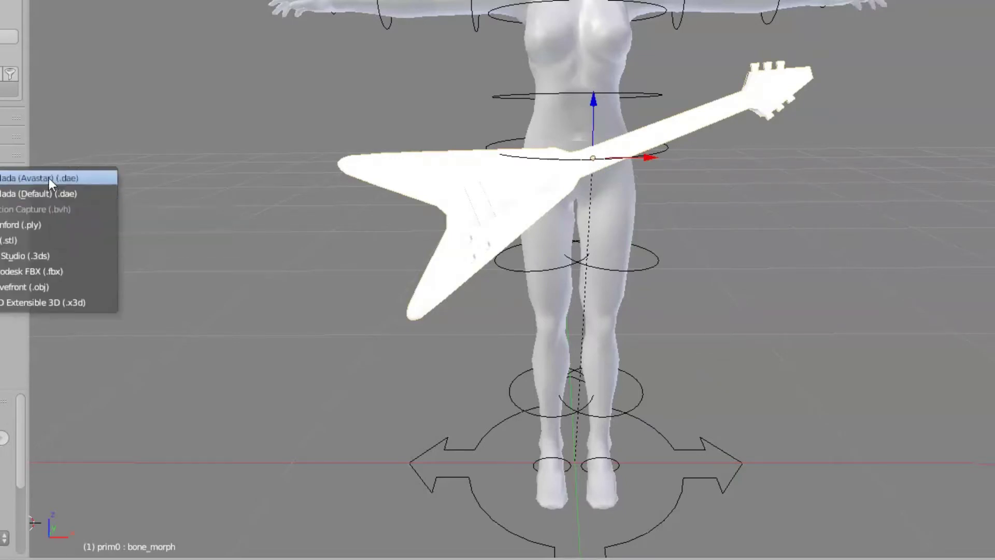
{"action": "left_click", "coordinate": [49, 178]}
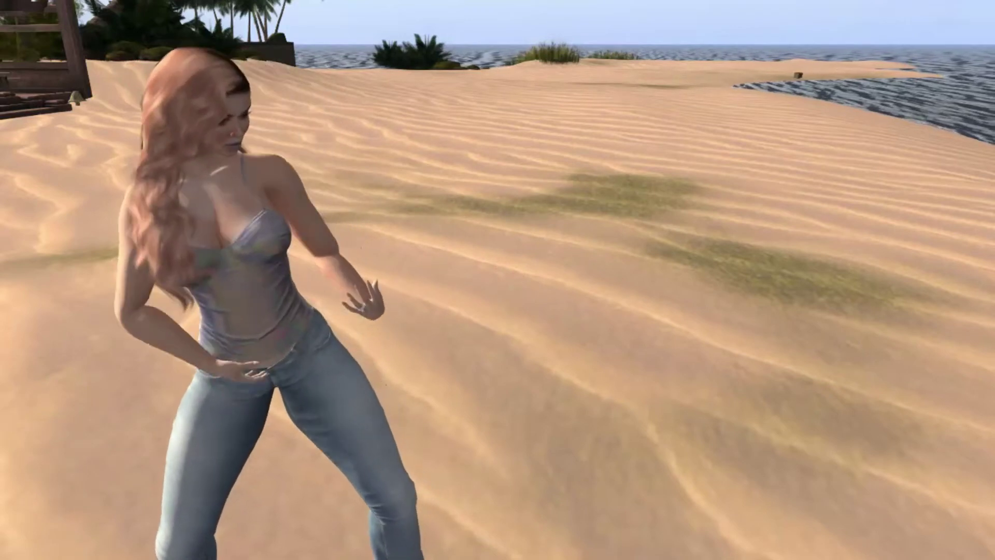
{"action": "left_click", "coordinate": [1, 1]}
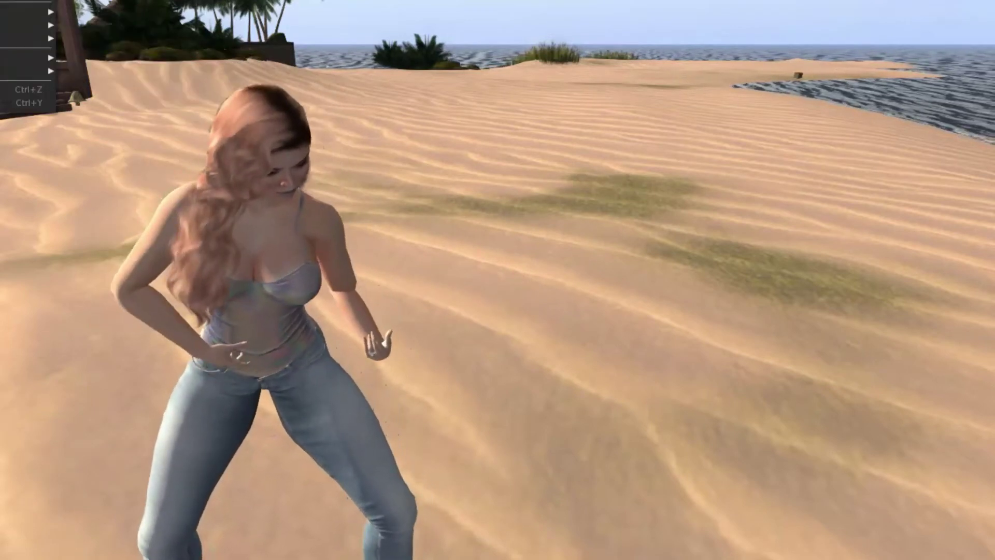
{"action": "mouse_move", "coordinate": [26, 71]}
{"action": "left_click", "coordinate": [97, 110]}
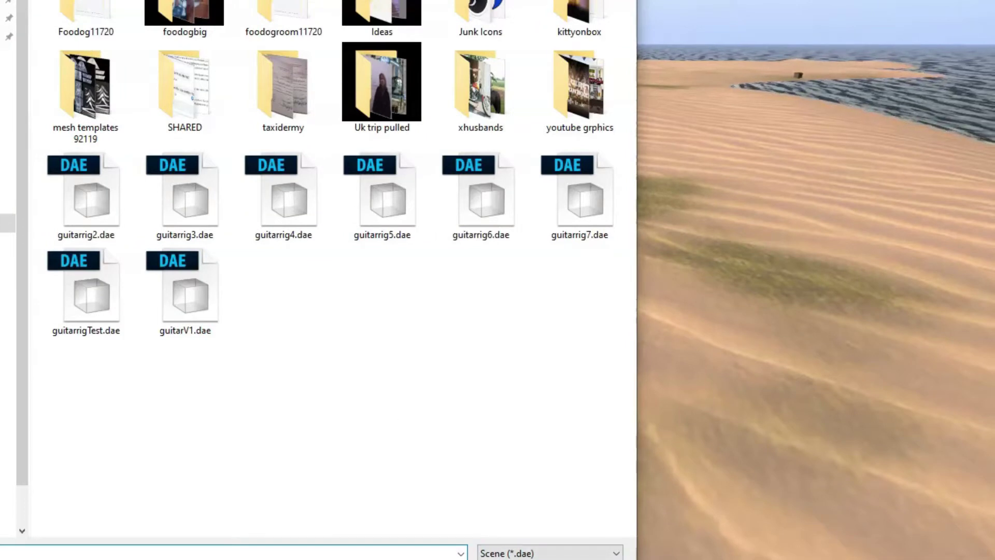
{"action": "key", "text": "Escape"}
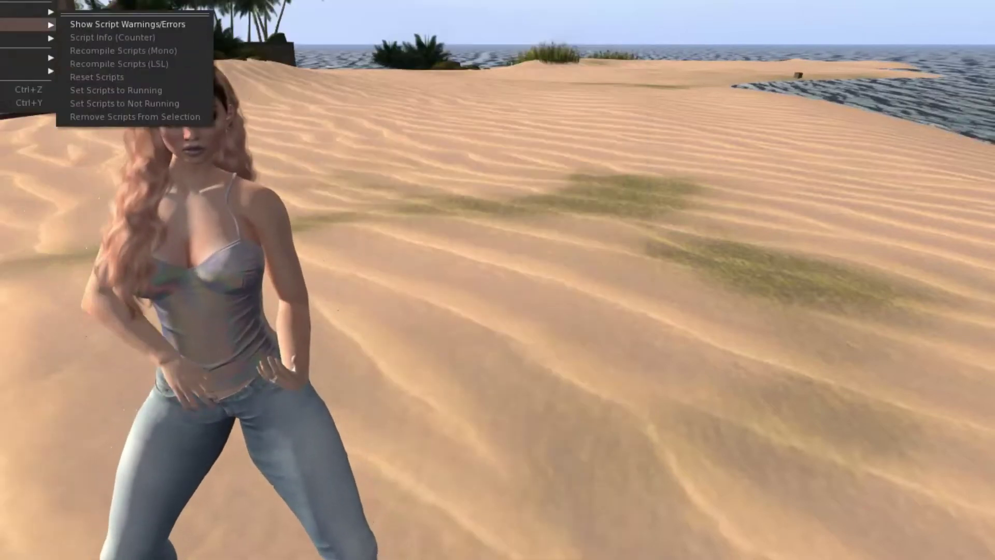
Step: Load guitarV2.dae from the Desktop for a new mesh model upload in Second Life
{"action": "mouse_move", "coordinate": [41, 70]}
{"action": "left_click", "coordinate": [70, 110]}
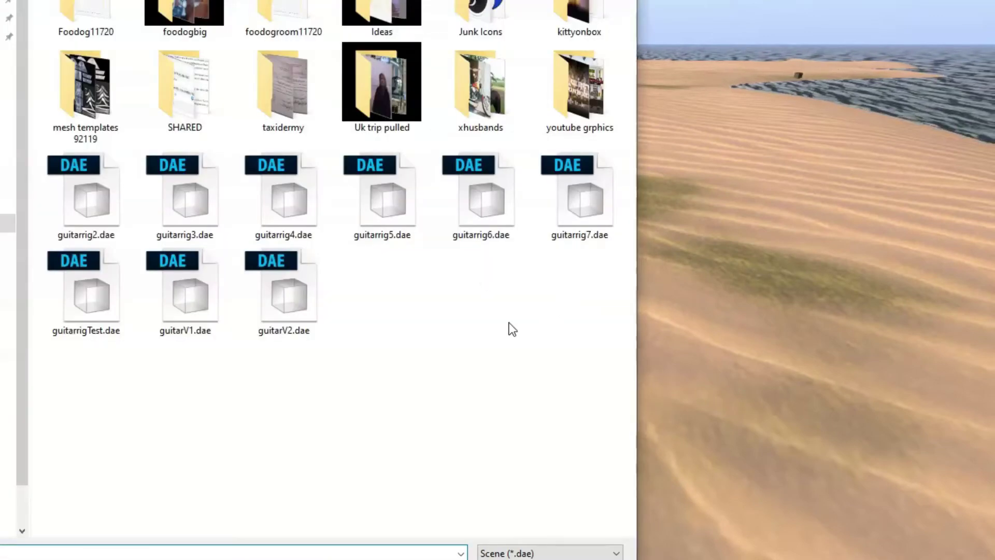
{"action": "left_click", "coordinate": [283, 306]}
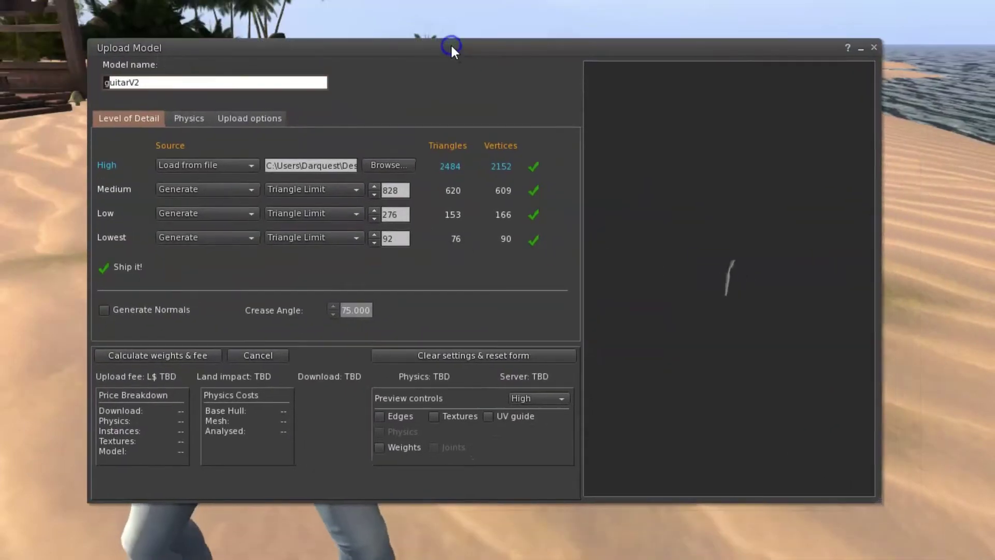
Step: Set the triangle limits of guitarV2's Lowest and Low levels of detail to 0
{"action": "left_click_drag", "start_coordinate": [408, 240], "coordinate": [365, 249]}
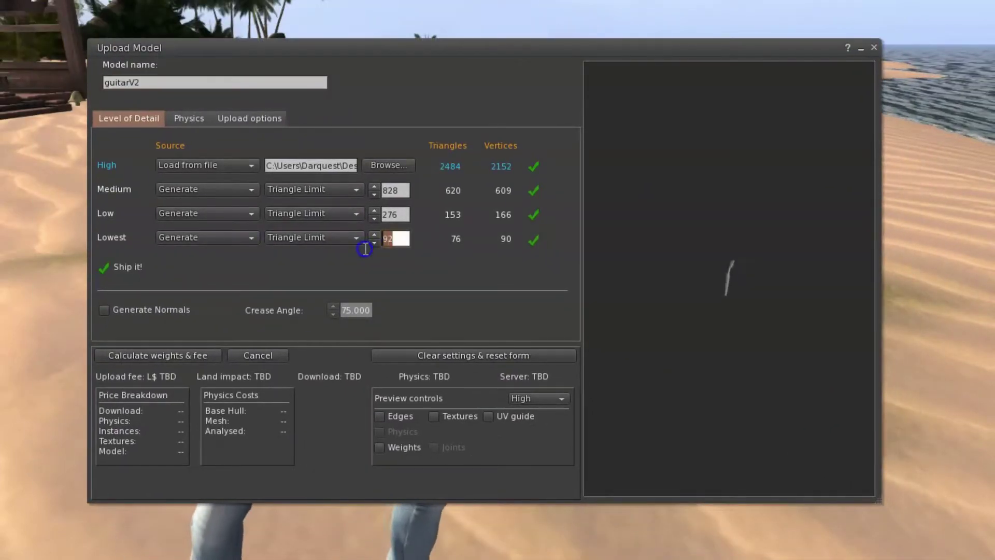
{"action": "type", "text": "0"}
{"action": "left_click_drag", "start_coordinate": [409, 209], "coordinate": [366, 212]}
{"action": "type", "text": "0"}
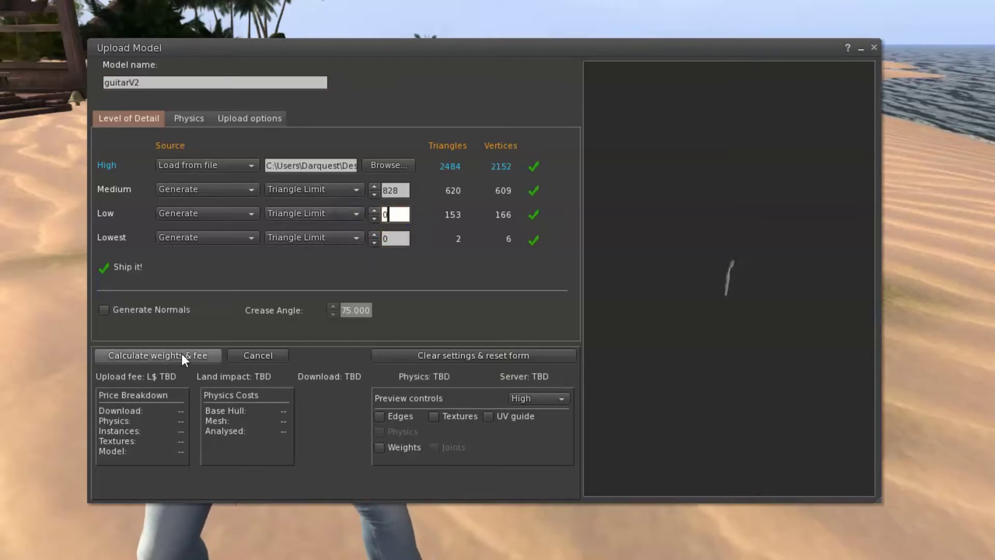
Step: Include skin weight in guitarV2's upload options and return to its level of detail settings
{"action": "left_click", "coordinate": [259, 120]}
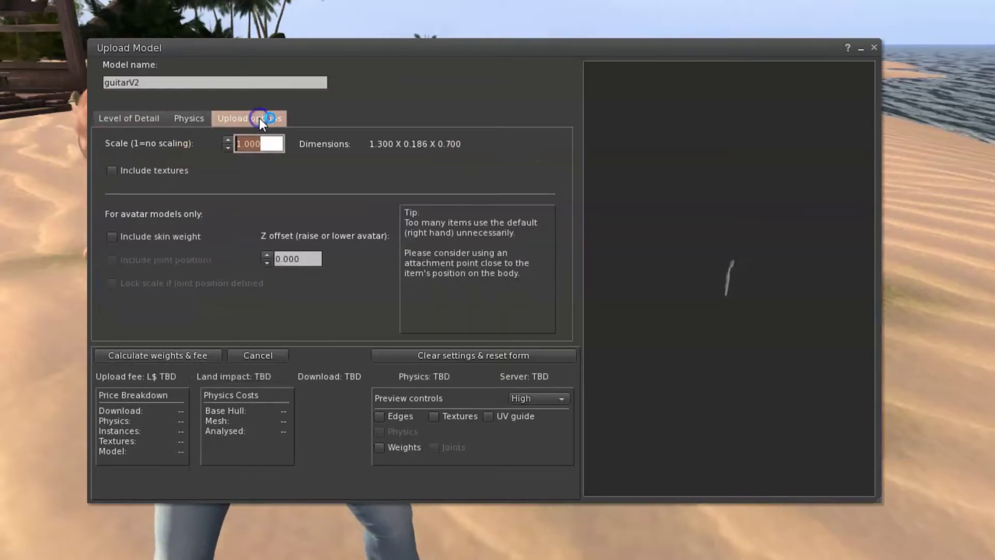
{"action": "left_click", "coordinate": [112, 237]}
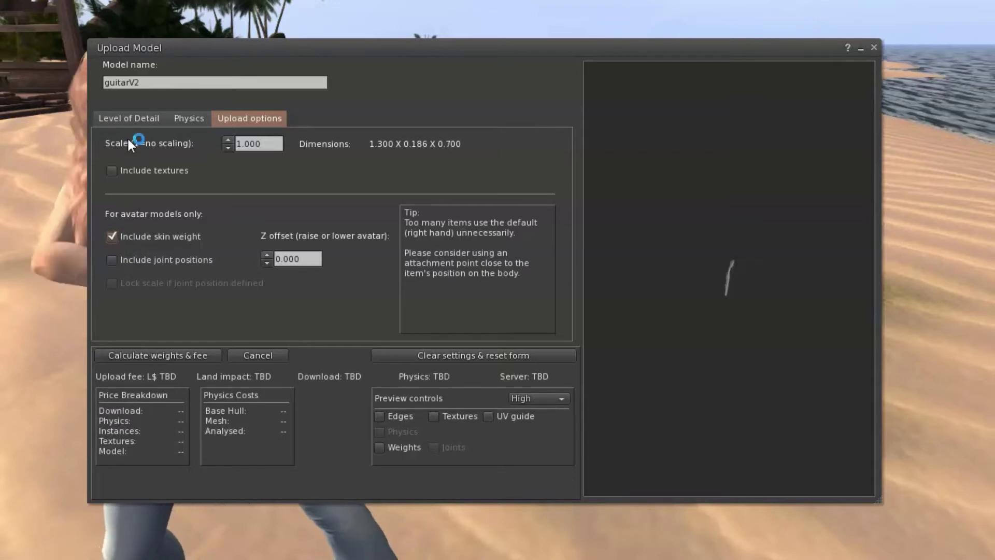
{"action": "left_click", "coordinate": [136, 120]}
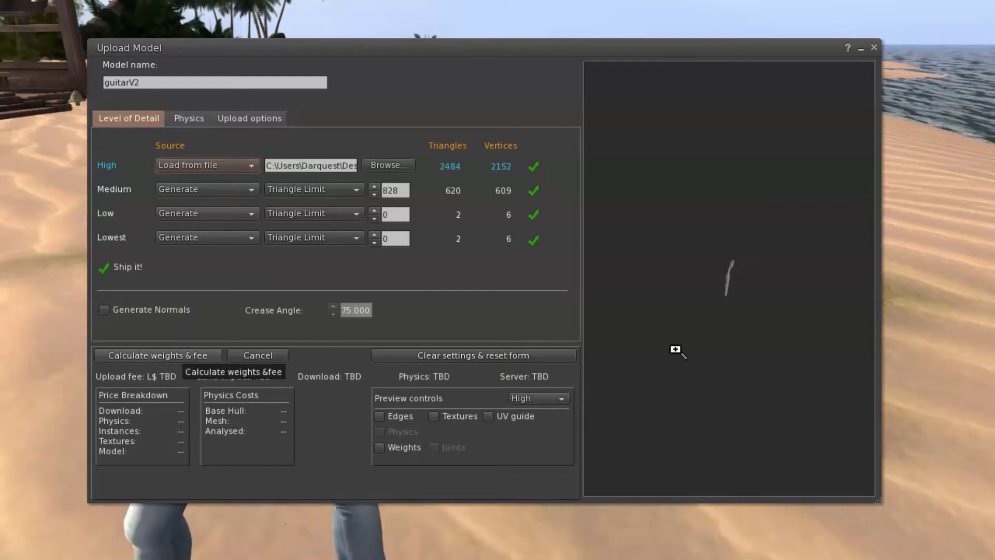
Step: Calculate guitarV2's weights and fee, then upload the model
{"action": "scroll", "coordinate": [740, 324], "scroll_direction": "up", "scroll_amount": 5}
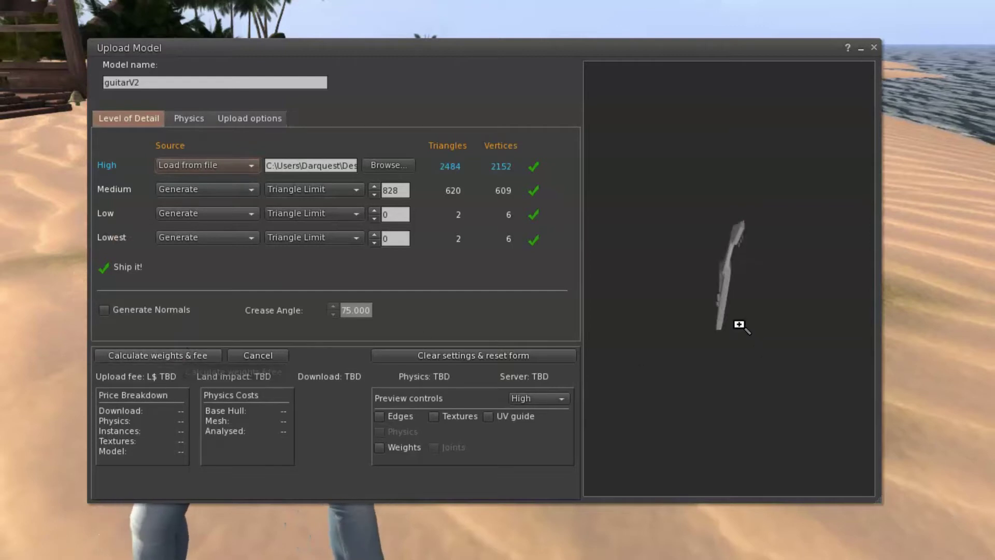
{"action": "left_click", "coordinate": [133, 356]}
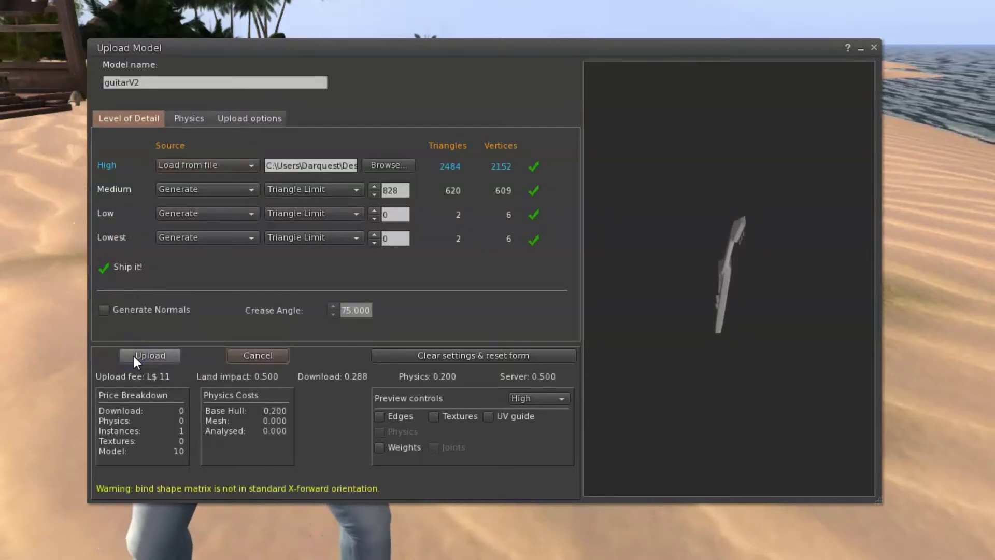
{"action": "left_click", "coordinate": [152, 358]}
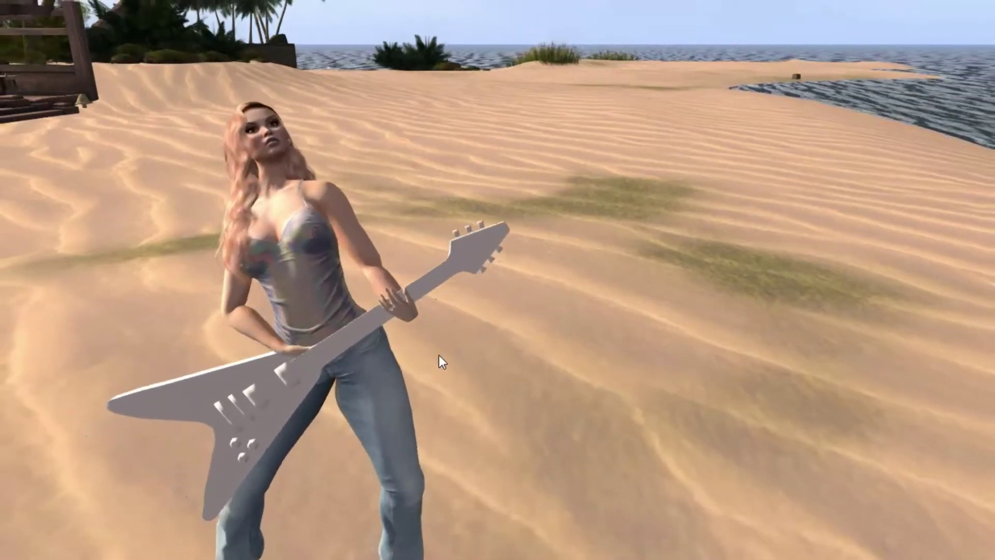
Step: Examine how the uploaded guitar sits against the avatar's body and hands during the playing animation
{"action": "left_click", "coordinate": [440, 354]}
{"action": "left_click", "coordinate": [400, 394]}
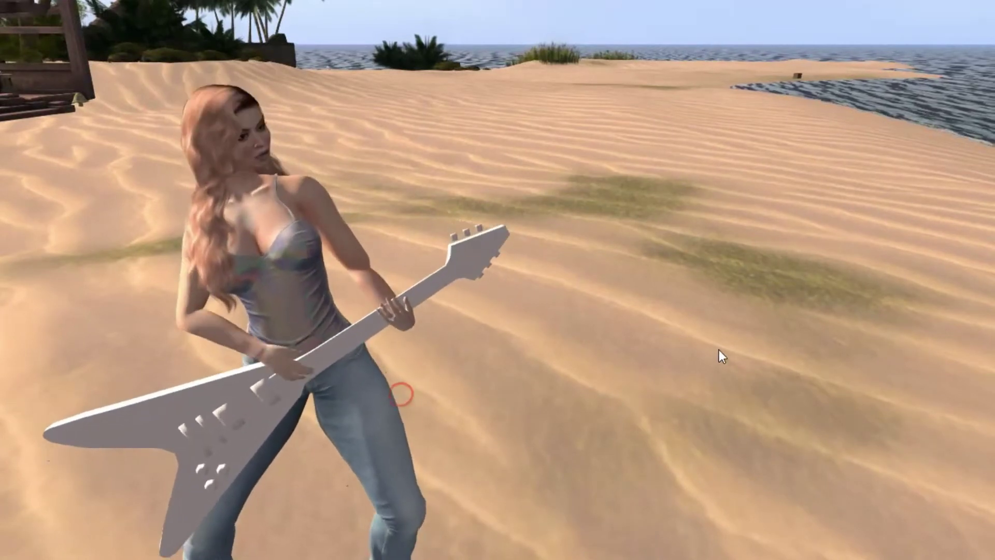
{"action": "right_click", "coordinate": [674, 366]}
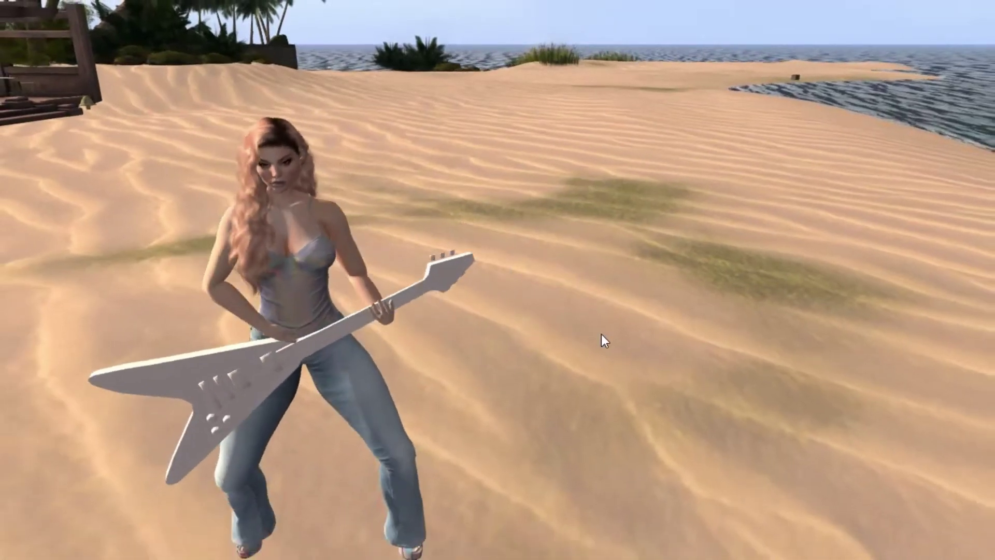
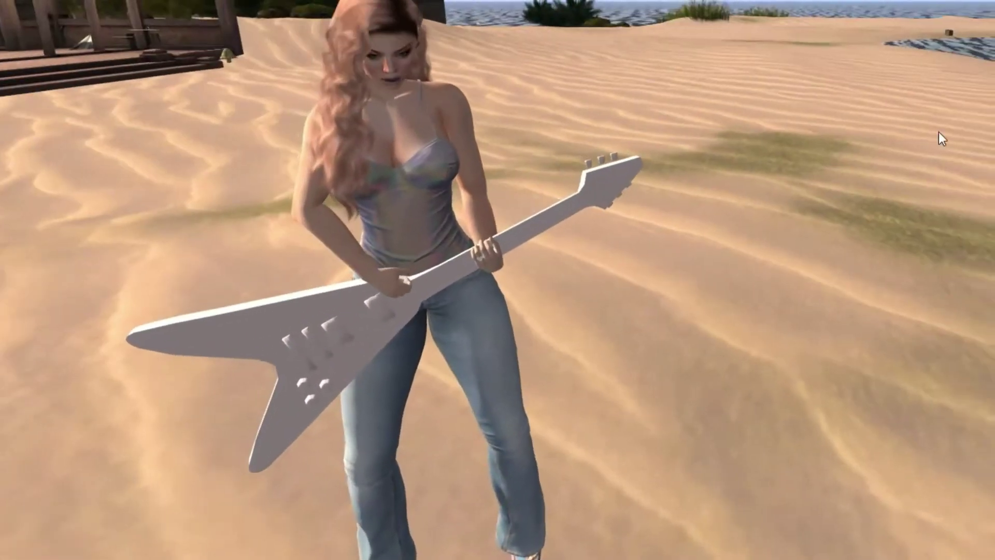
{"action": "scroll", "coordinate": [705, 193], "scroll_direction": "down", "scroll_amount": 3}
{"action": "scroll", "coordinate": [705, 192], "scroll_direction": "up", "scroll_amount": 1}
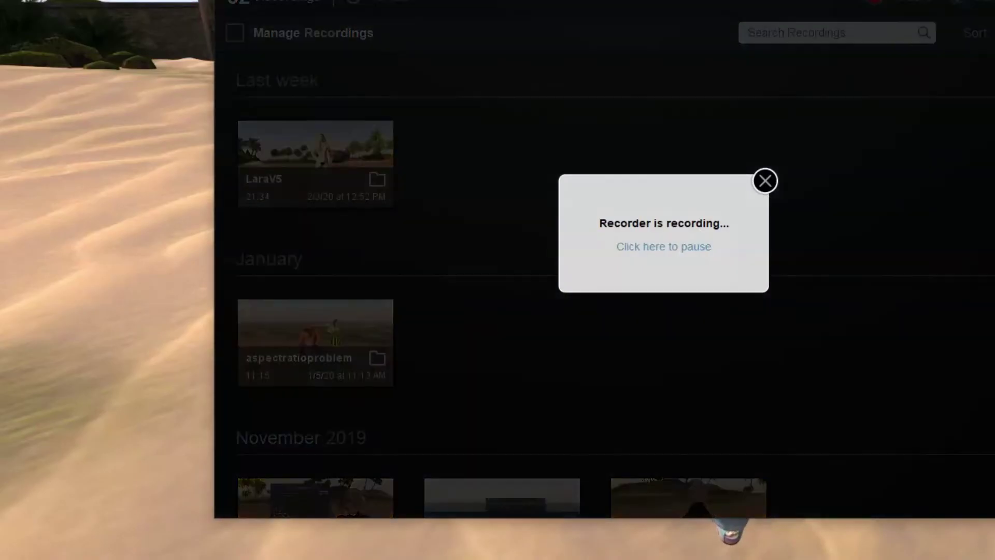
Step: Switch to Blender and inspect the guitar's placement on the rigged body
{"action": "mouse_move", "coordinate": [394, 558]}
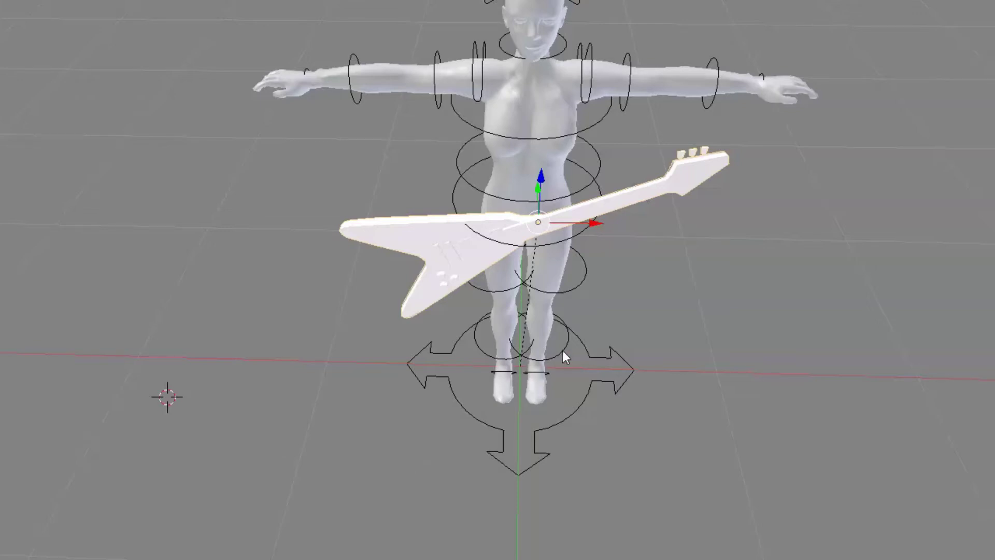
{"action": "middle_click_drag", "start_coordinate": [545, 330], "coordinate": [600, 304]}
{"action": "scroll", "coordinate": [579, 306], "scroll_direction": "up", "scroll_amount": 3}
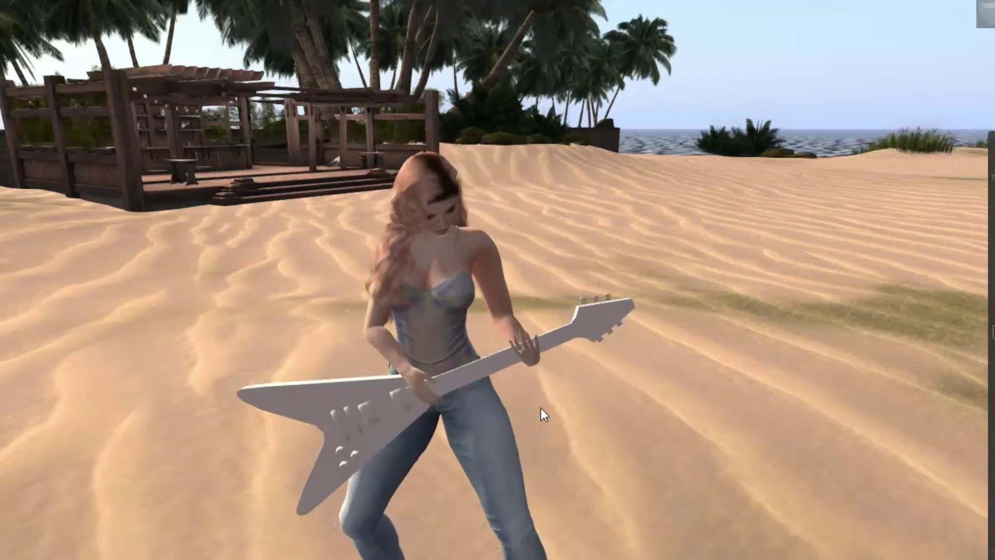
Step: Return to Second Life and examine the guitar's fit on the playing avatar from the front, at hip level and from above
{"action": "left_click", "coordinate": [531, 409]}
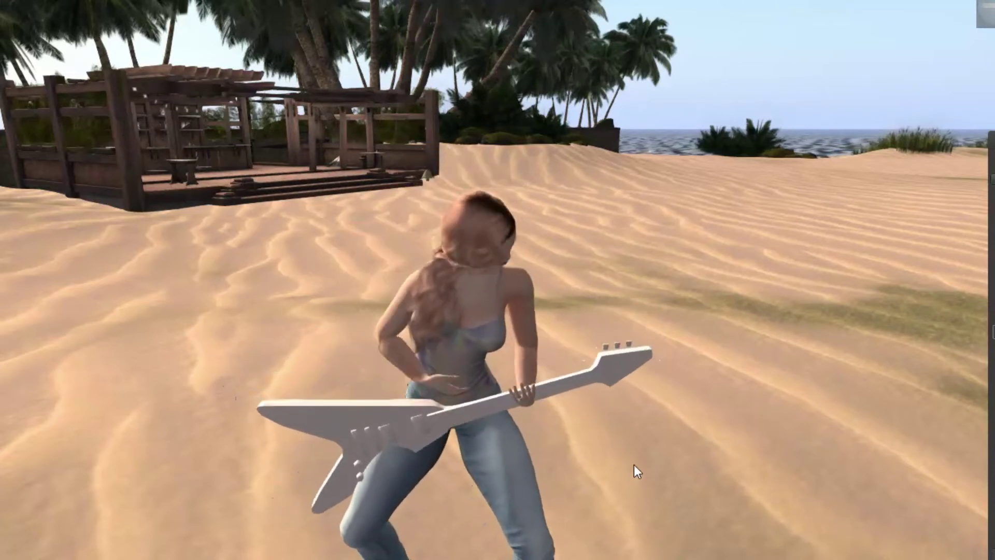
{"action": "left_click", "coordinate": [633, 464]}
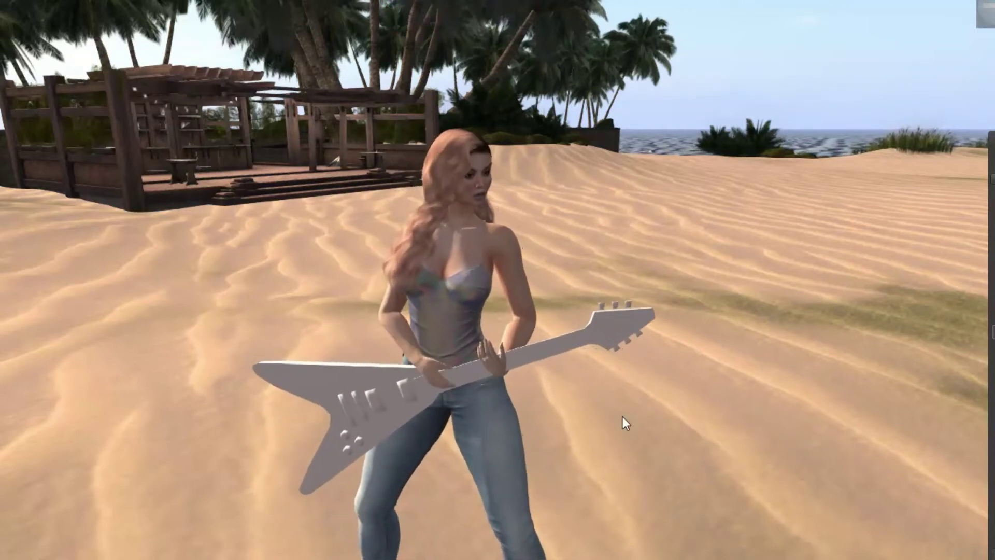
{"action": "left_click_drag", "start_coordinate": [855, 113], "coordinate": [952, 348], "text": "alt"}
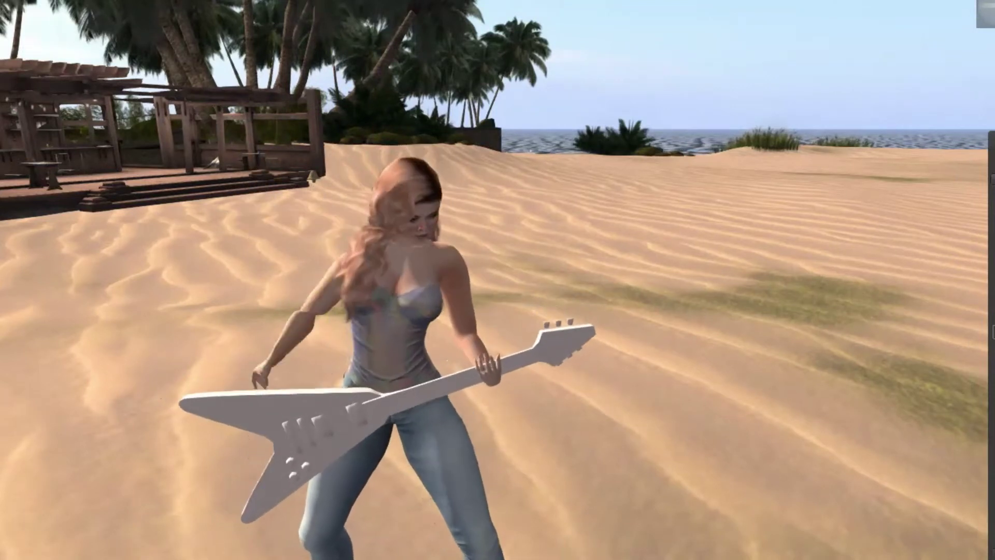
{"action": "scroll", "coordinate": [497, 311], "scroll_direction": "down", "scroll_amount": 3}
{"action": "scroll", "coordinate": [498, 310], "scroll_direction": "up", "scroll_amount": 2}
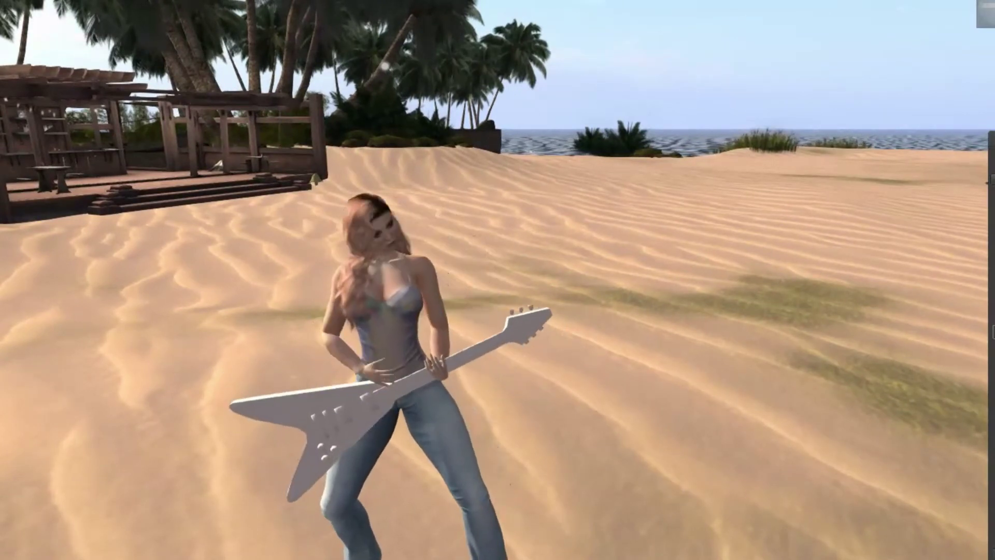
{"action": "scroll", "coordinate": [707, 495], "scroll_direction": "up", "scroll_amount": 2}
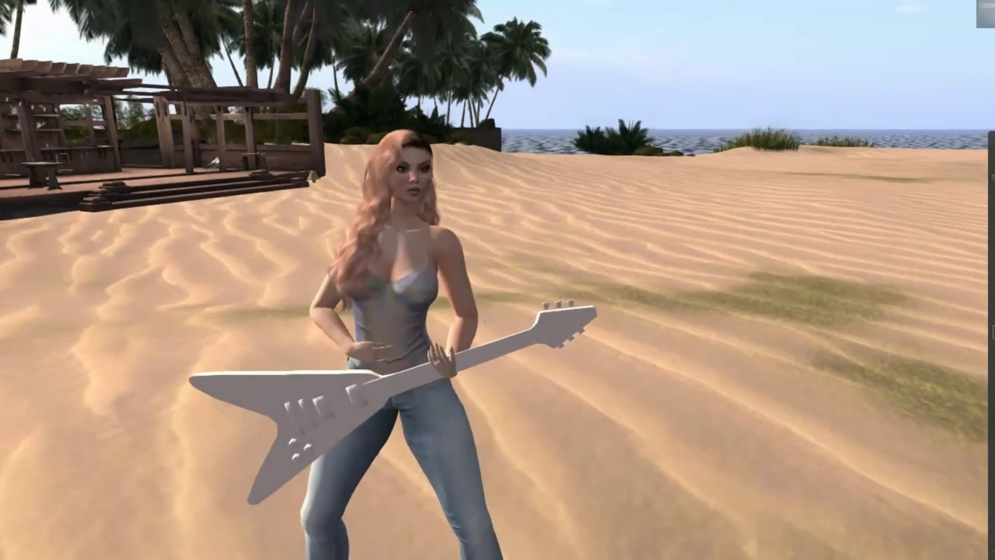
{"action": "key", "text": "ctrl+alt+shift+Down"}
{"action": "key", "text": "ctrl+alt+shift+Left"}
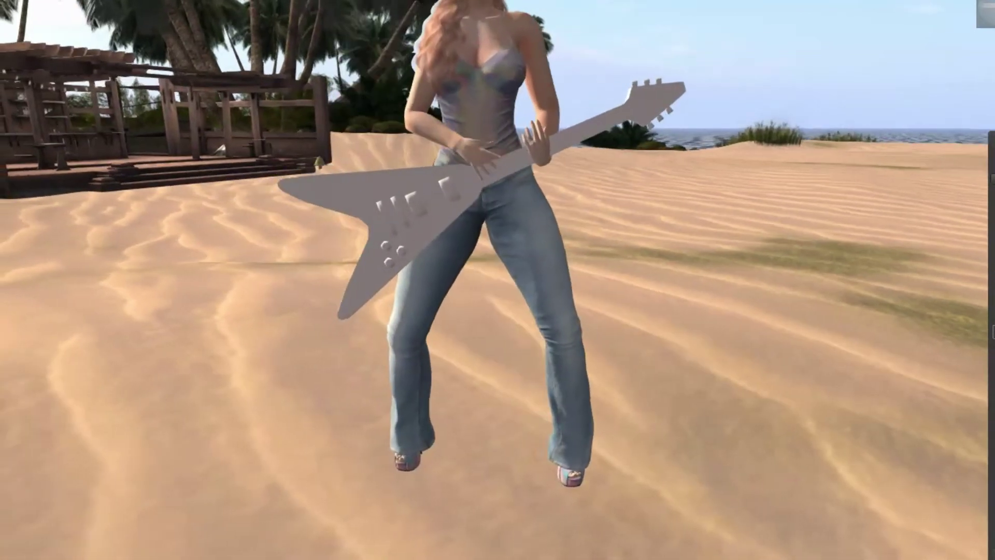
{"action": "key", "text": "ctrl+alt+shift+Up"}
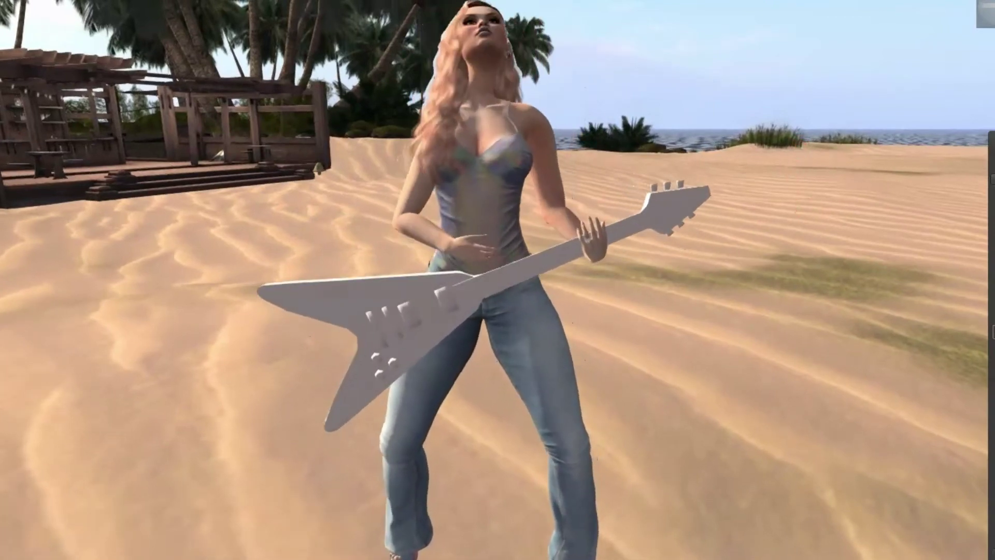
{"action": "key", "text": "ctrl+alt+Up"}
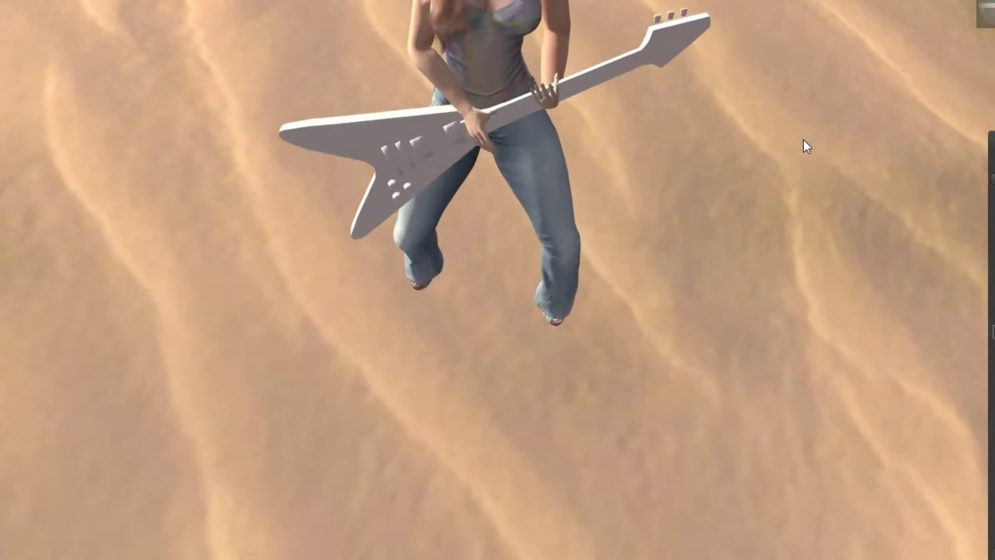
{"action": "key", "text": "ctrl+alt+shift+Up"}
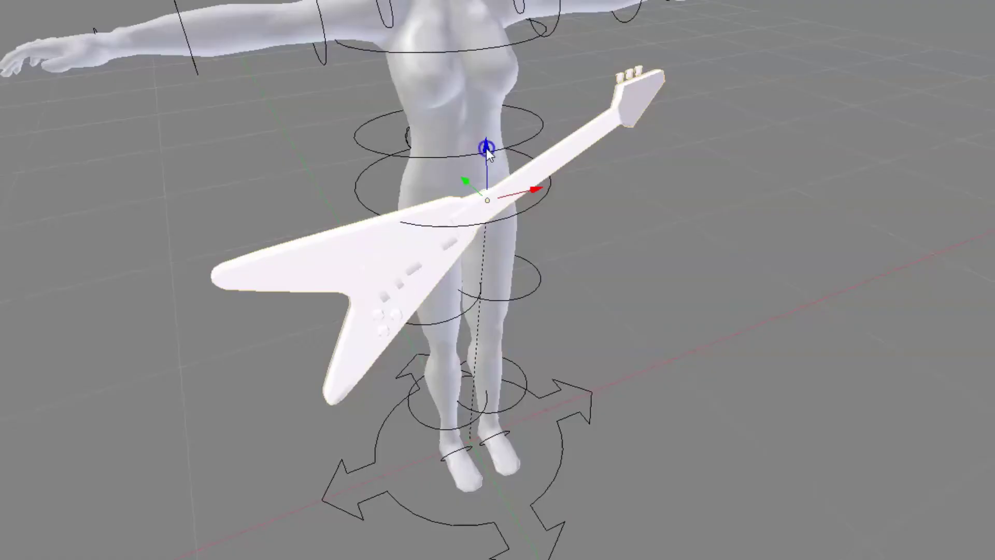
Step: Switch to Blender and raise the guitar slightly along the Z axis
{"action": "left_click_drag", "start_coordinate": [487, 149], "coordinate": [487, 145]}
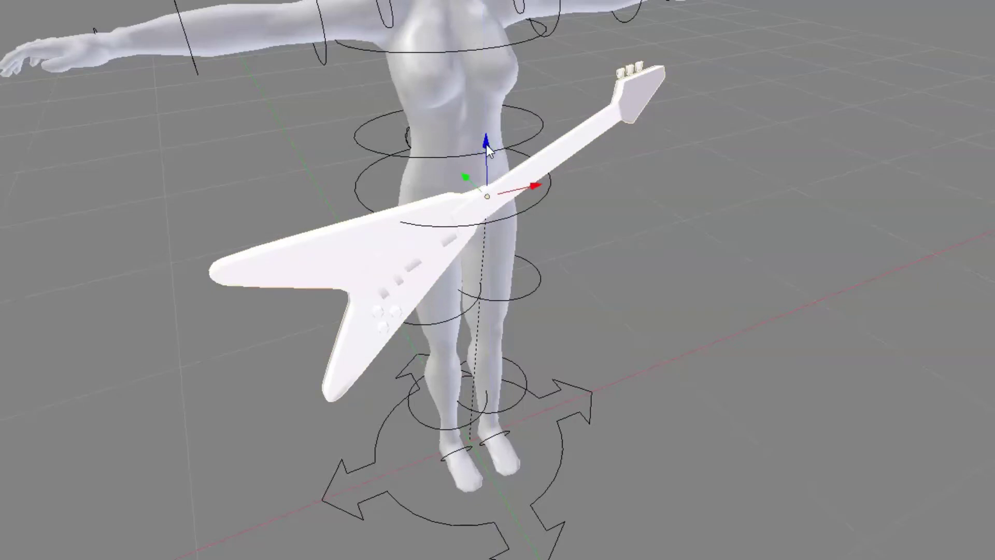
{"action": "key", "text": "r"}
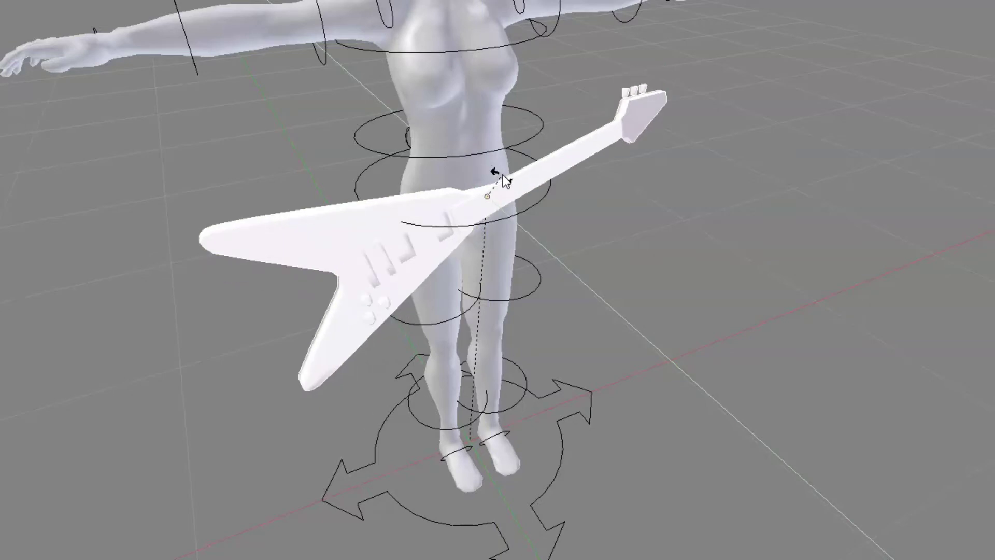
{"action": "left_click", "coordinate": [503, 177]}
{"action": "key", "text": "ctrl+z"}
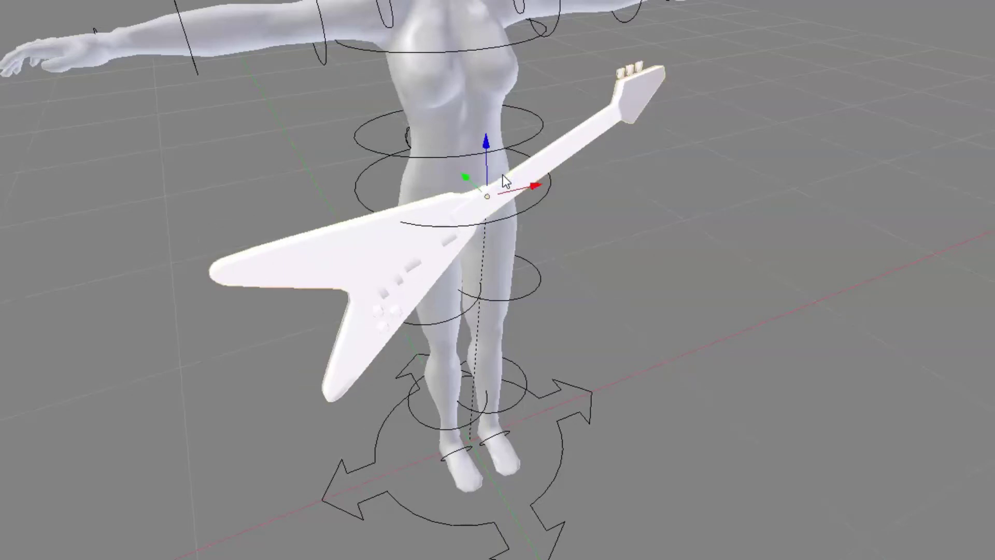
{"action": "key", "text": "r"}
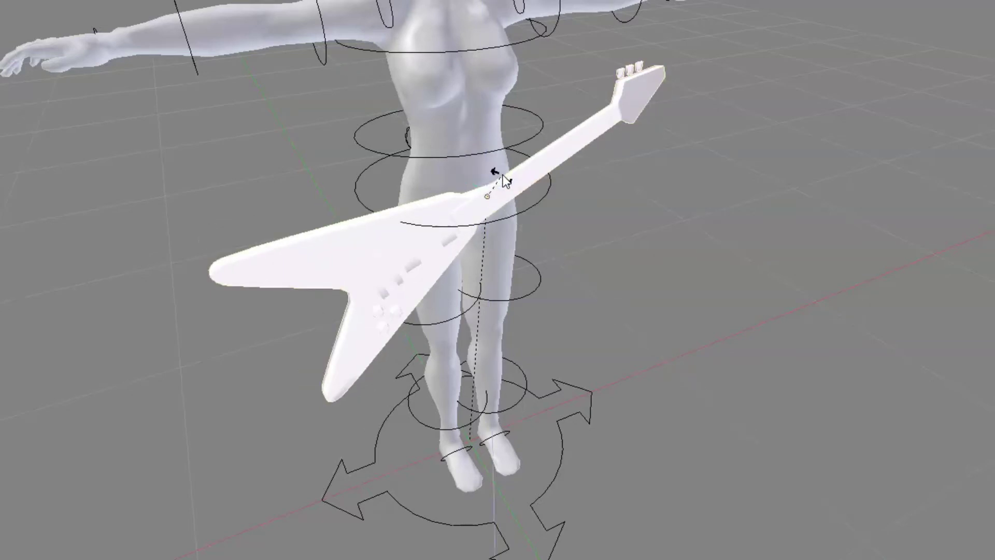
{"action": "left_click", "coordinate": [501, 179]}
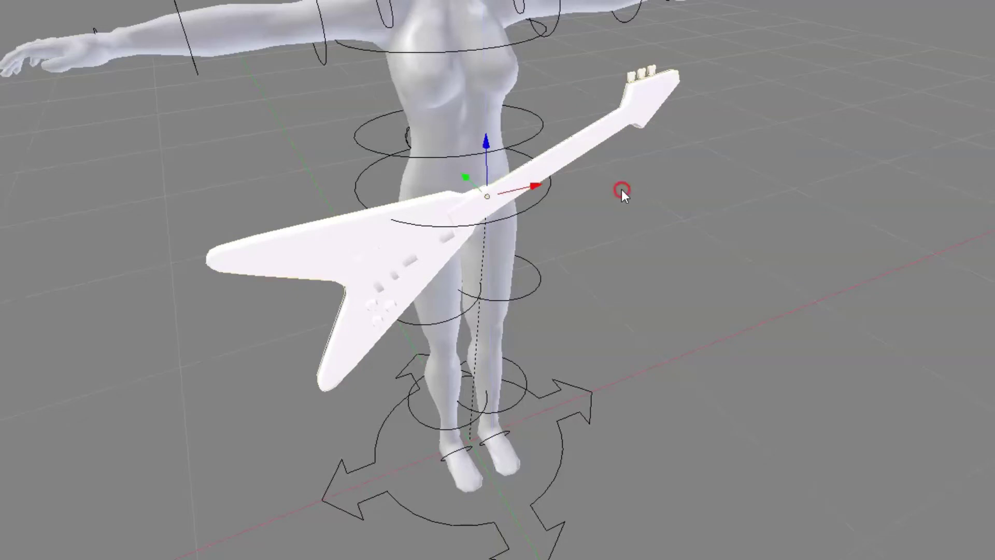
{"action": "key", "text": "ctrl+z"}
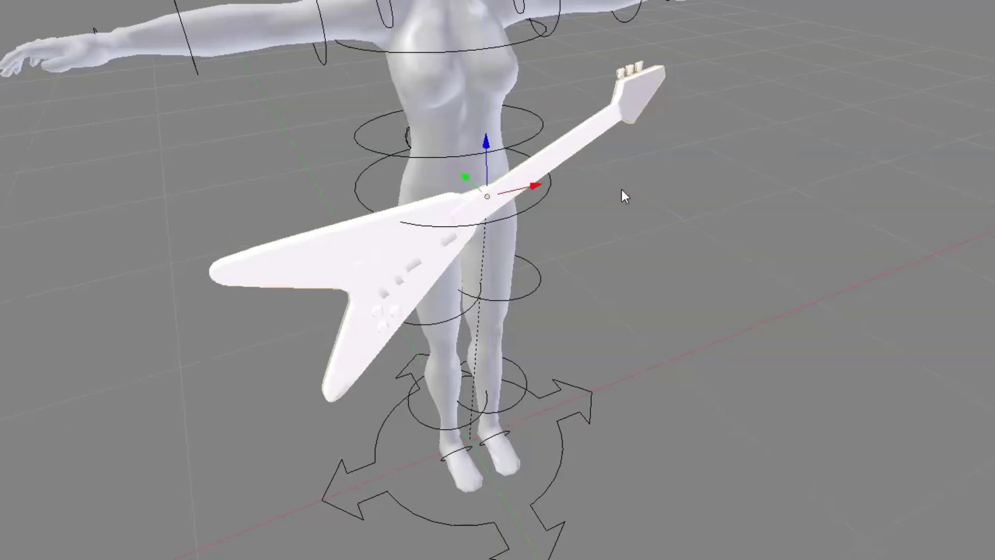
Step: Rotate the guitar slightly about the Z axis to adjust its angle to the body
{"action": "middle_click_drag", "start_coordinate": [590, 189], "coordinate": [567, 276]}
{"action": "key", "text": "r"}
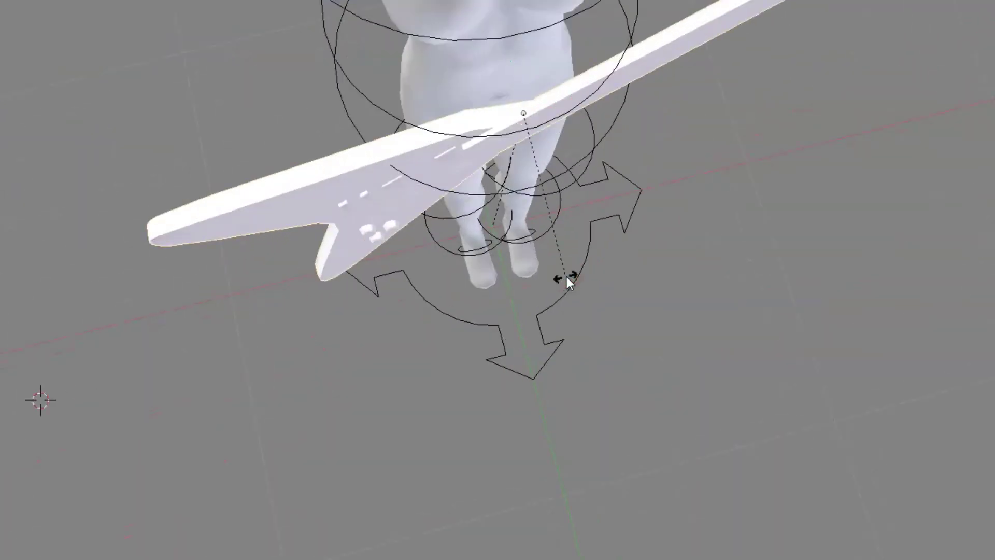
{"action": "key", "text": "z"}
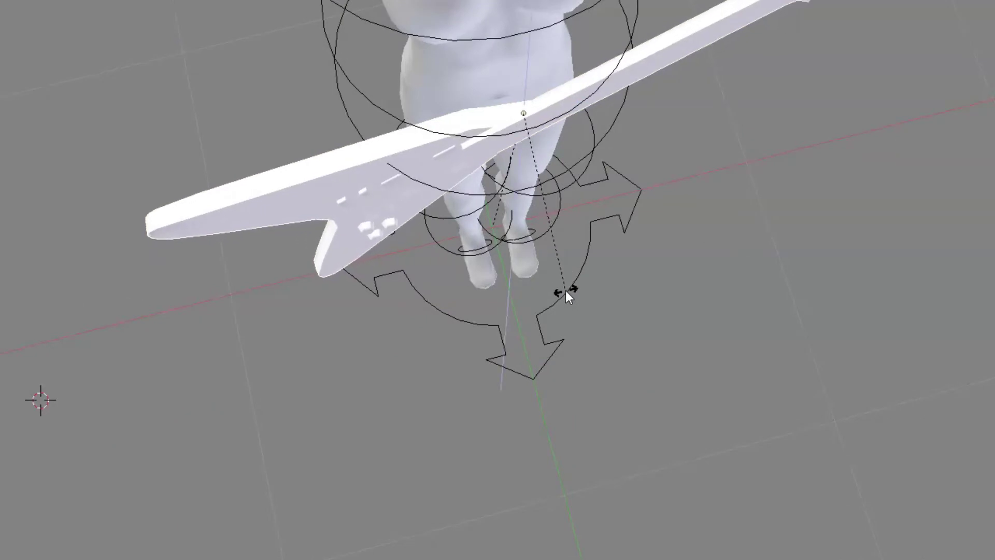
{"action": "left_click", "coordinate": [562, 293]}
Step: Export the adjusted guitar with Collada (Avastar) as guitarv3.dae
{"action": "middle_click_drag", "start_coordinate": [613, 244], "coordinate": [620, 93]}
{"action": "scroll", "coordinate": [664, 273], "scroll_direction": "up", "scroll_amount": 3}
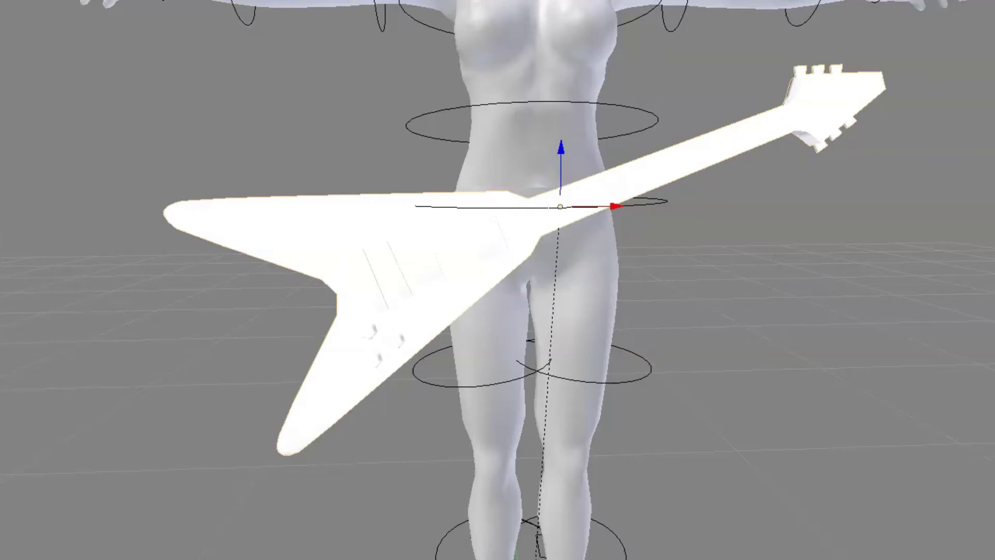
{"action": "mouse_move", "coordinate": [1, 263]}
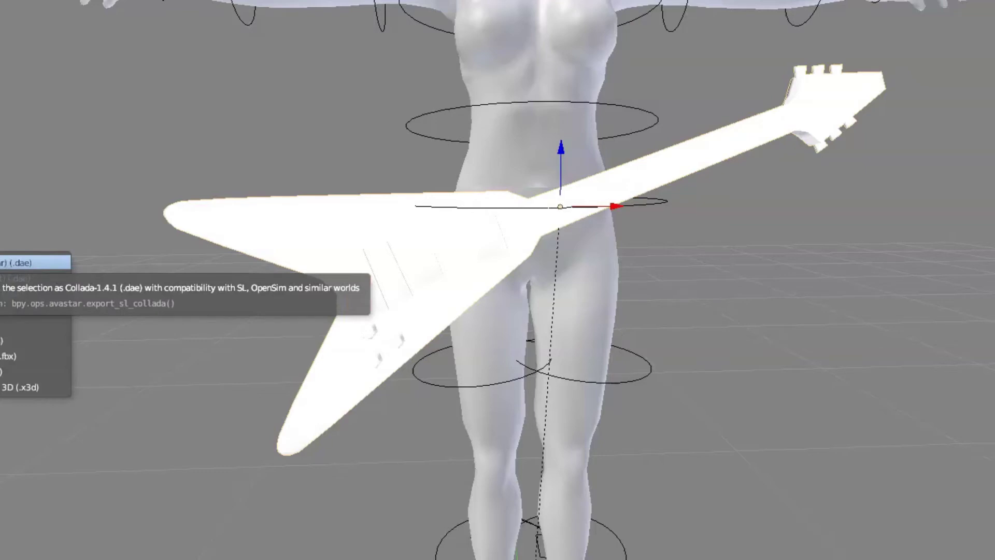
{"action": "left_click", "coordinate": [3, 263]}
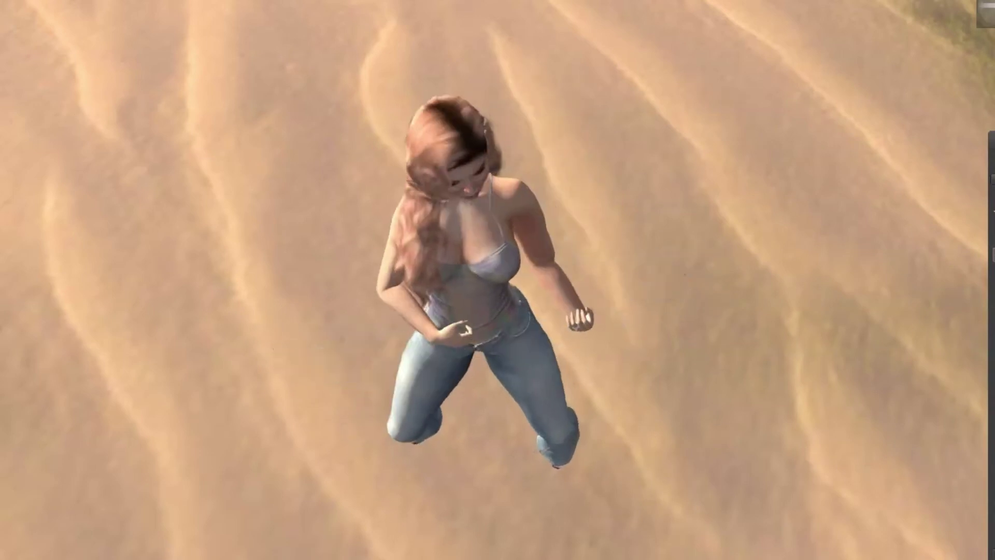
Step: Switch to Second Life, load guitarv3.dae for a new mesh model upload, and bring the whole upload window into view
{"action": "mouse_move", "coordinate": [5, 155]}
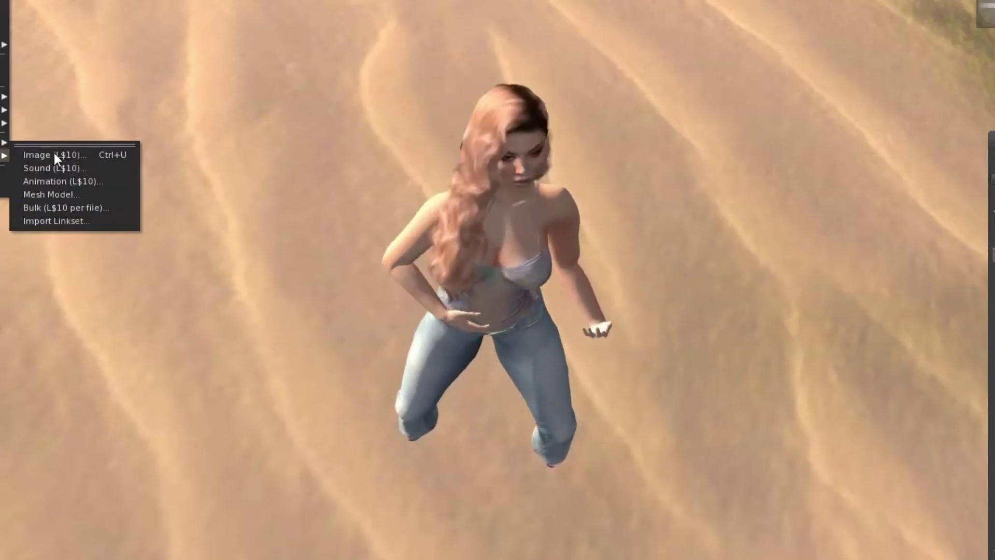
{"action": "left_click", "coordinate": [49, 195]}
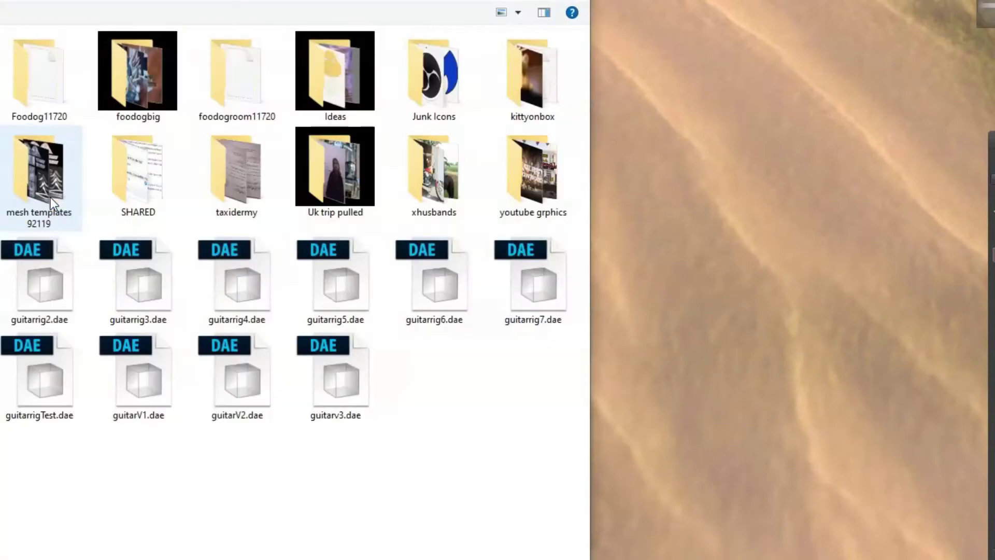
{"action": "double_click", "coordinate": [361, 392]}
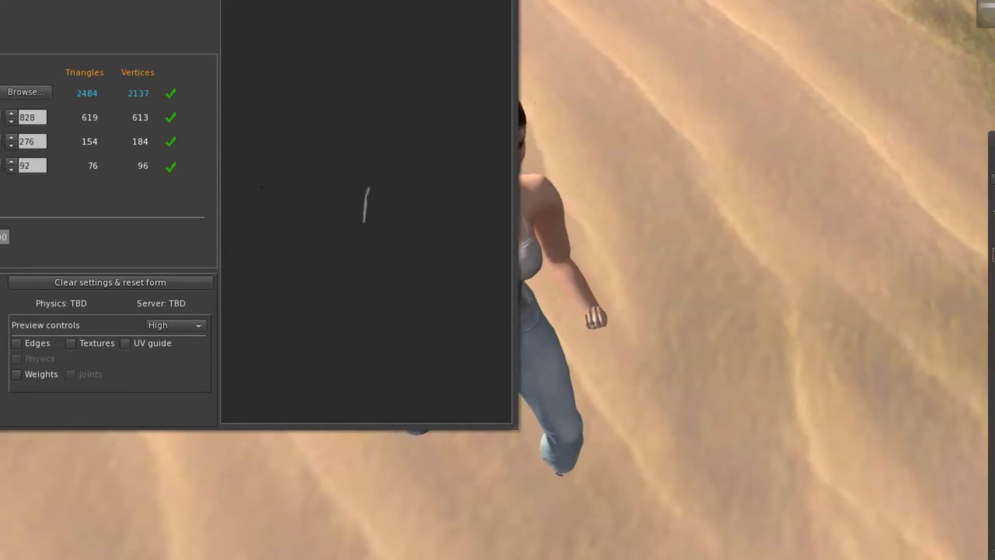
{"action": "left_click_drag", "start_coordinate": [73, 3], "coordinate": [410, 55]}
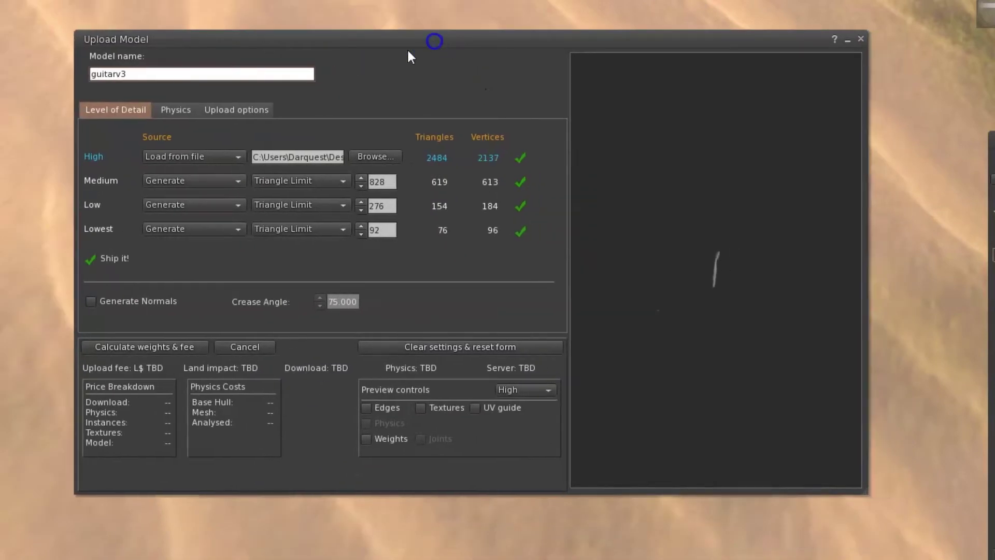
Step: Include skin weight in guitarv3's upload options and return to its level of detail settings
{"action": "left_click", "coordinate": [246, 110]}
{"action": "left_click", "coordinate": [99, 229]}
{"action": "left_click", "coordinate": [119, 110]}
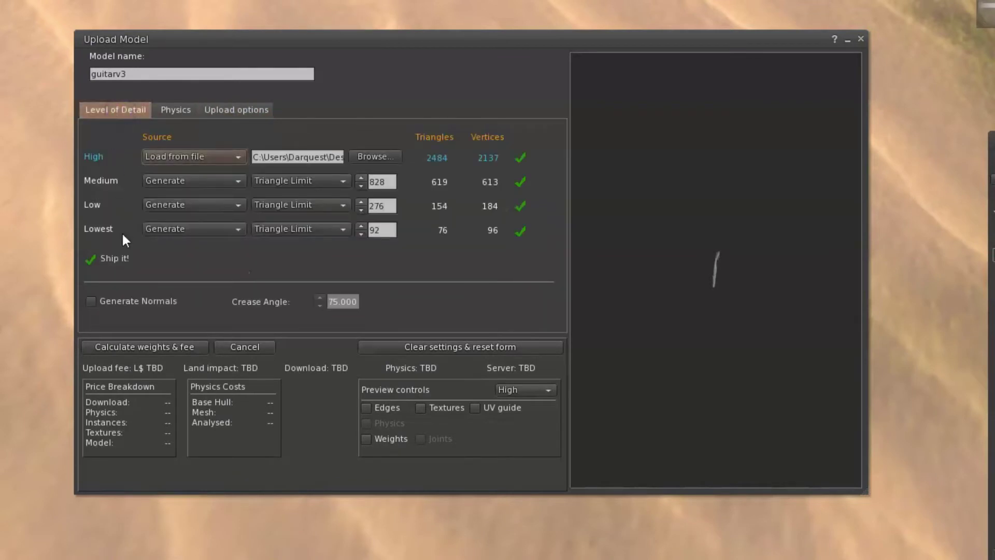
Step: Set guitarv3's Lowest and Low triangle limits to 0, calculate the weights and fee, and upload the model
{"action": "left_click", "coordinate": [381, 231]}
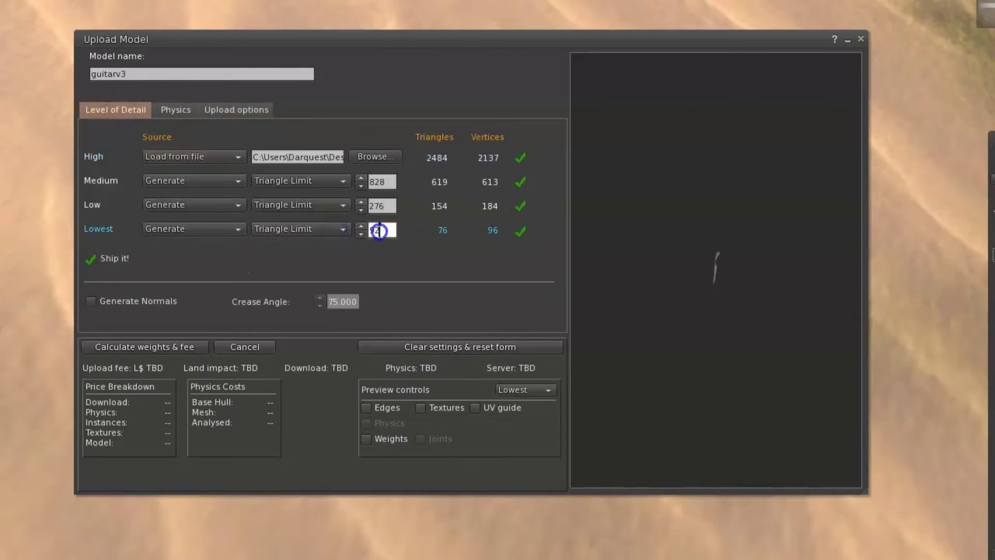
{"action": "key", "text": "BackSpace"}
{"action": "left_click", "coordinate": [388, 205]}
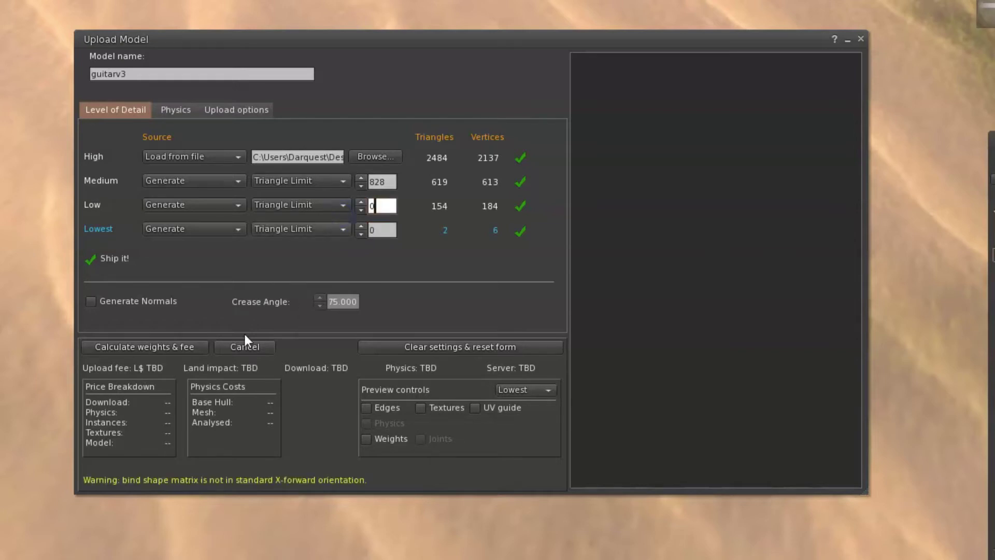
{"action": "left_click", "coordinate": [178, 343]}
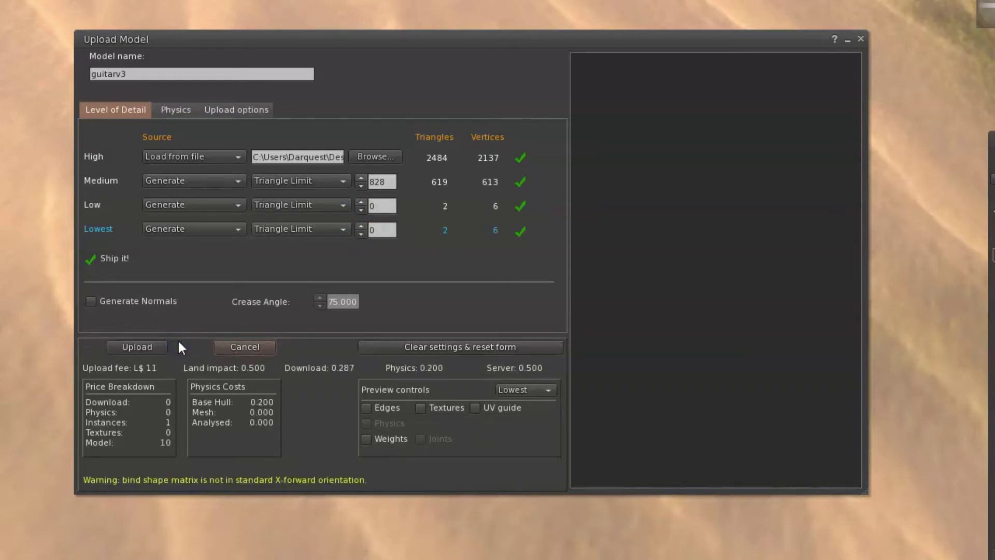
{"action": "left_click", "coordinate": [150, 347]}
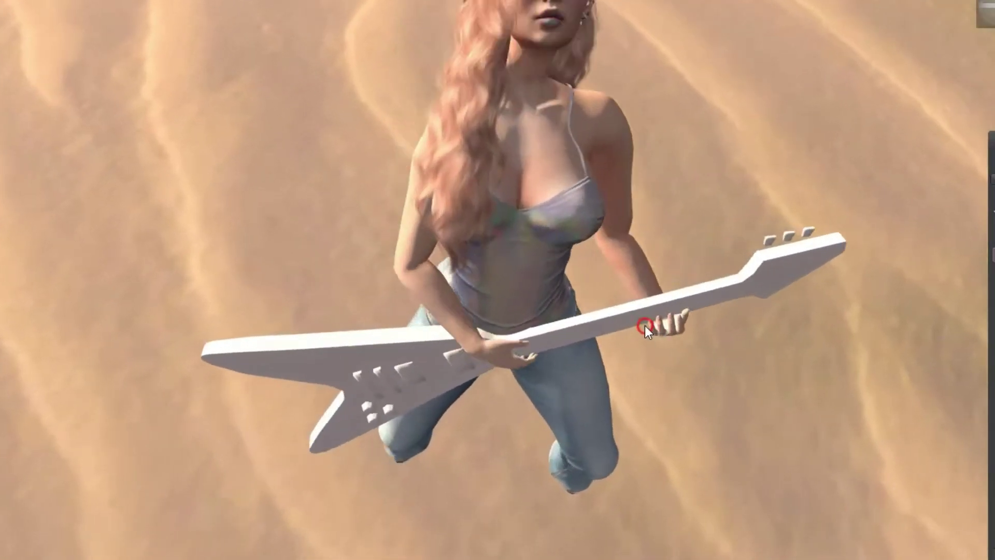
Step: Examine how the worn guitar sits against the avatar's hands and body from several camera angles
{"action": "left_click", "coordinate": [645, 325]}
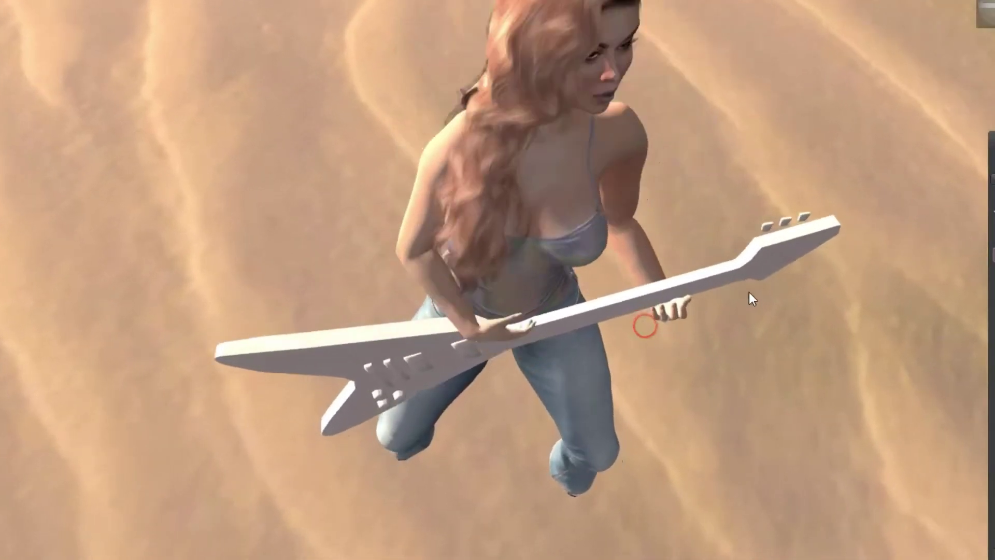
{"action": "left_click_drag", "start_coordinate": [748, 291], "coordinate": [748, 192], "text": "ctrl+alt"}
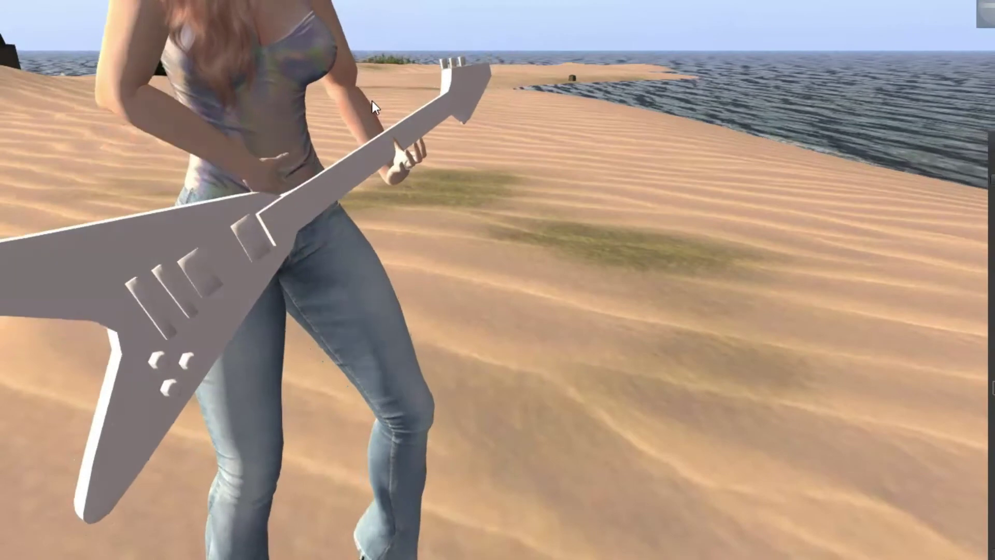
{"action": "left_click_drag", "start_coordinate": [380, 111], "coordinate": [829, 217], "text": "alt"}
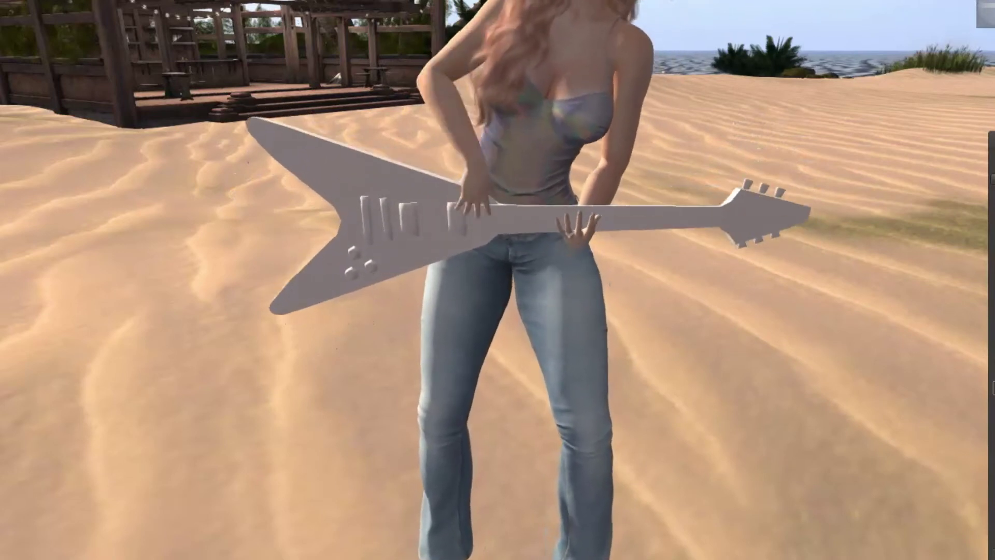
Step: Switch to Blender, raise the guitar slightly along the Z axis, and export it with Collada (Avastar) as guitarV4.dae
{"action": "left_click_drag", "start_coordinate": [0, 83], "coordinate": [0, 329]}
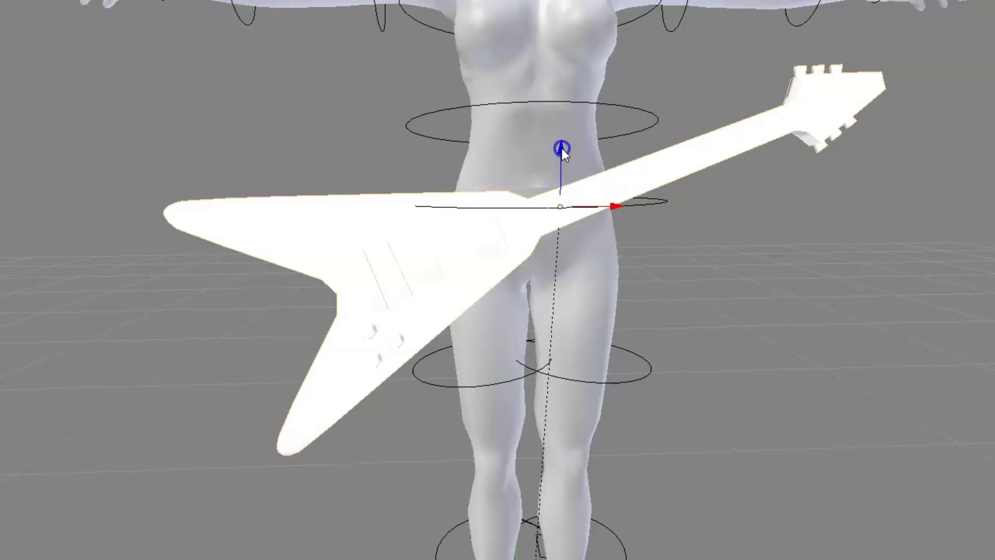
{"action": "left_click_drag", "start_coordinate": [561, 148], "coordinate": [561, 136]}
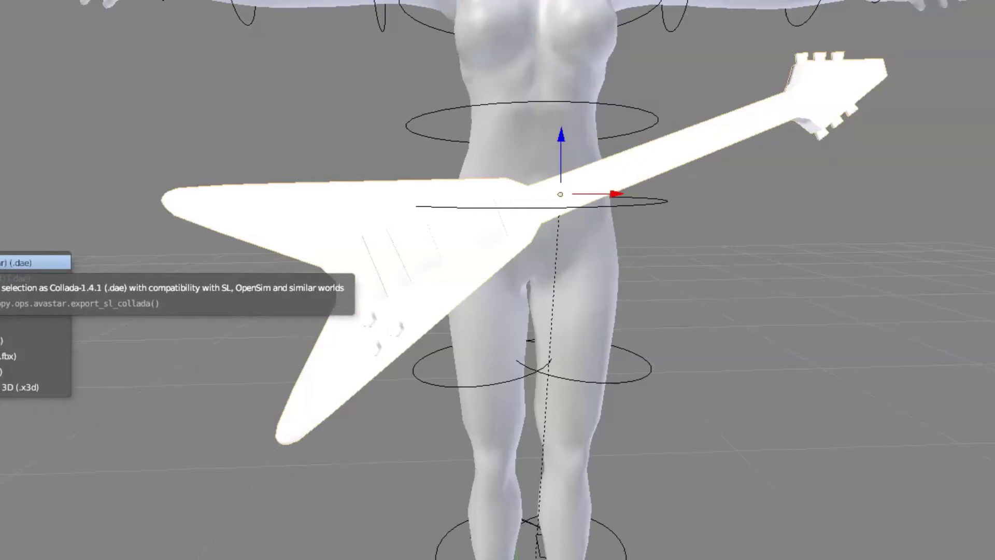
{"action": "key", "text": "Return"}
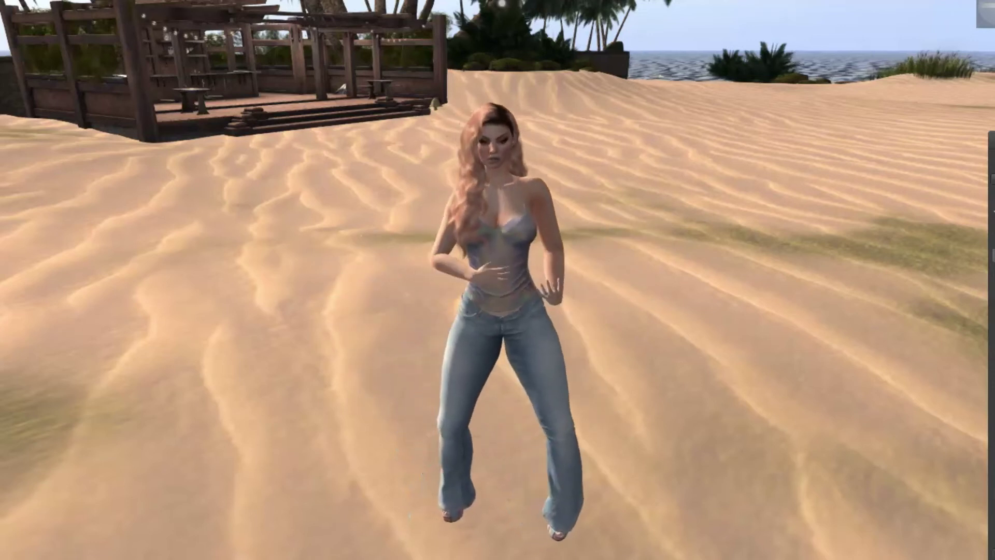
Step: Load guitarV4.dae for a mesh model upload in Second Life and set its Lowest and Low triangle limits to 0
{"action": "mouse_move", "coordinate": [5, 156]}
{"action": "left_click", "coordinate": [46, 195]}
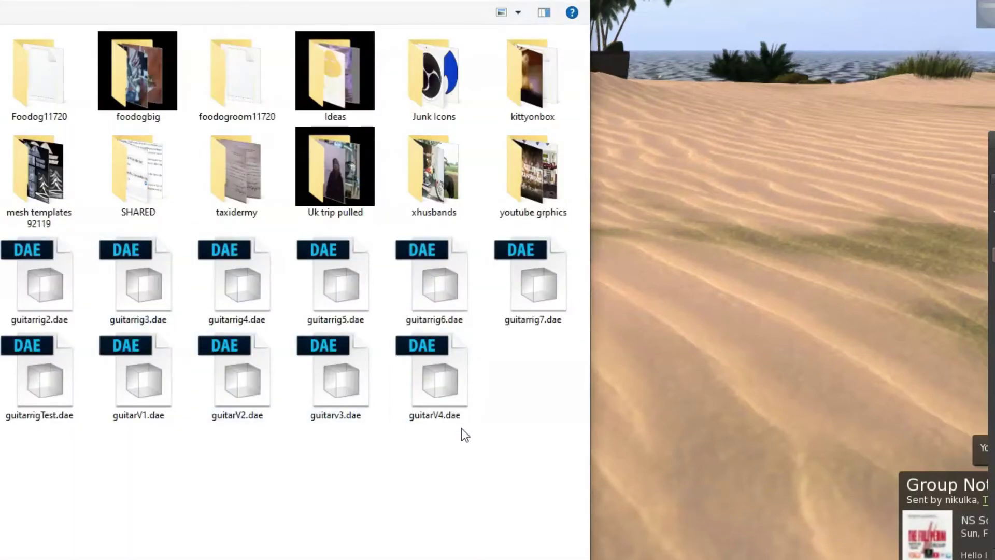
{"action": "double_click", "coordinate": [434, 376]}
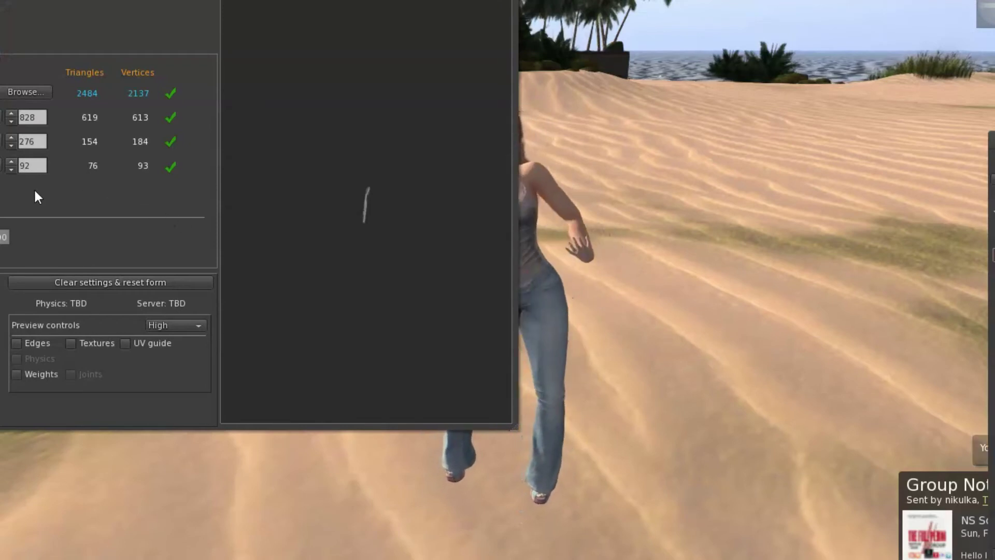
{"action": "left_click_drag", "start_coordinate": [360, 227], "coordinate": [362, 228]}
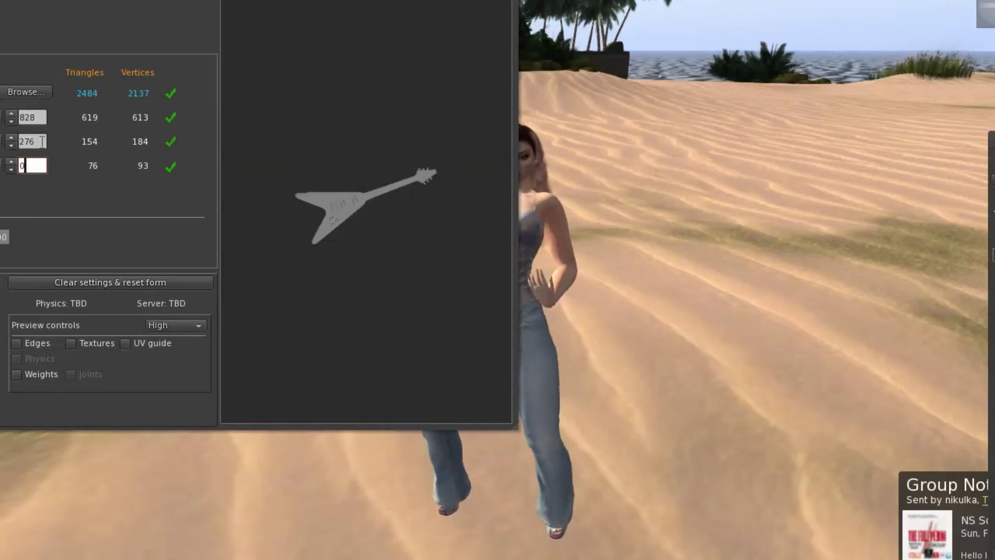
{"action": "left_click_drag", "start_coordinate": [36, 139], "coordinate": [11, 143]}
{"action": "type", "text": "0"}
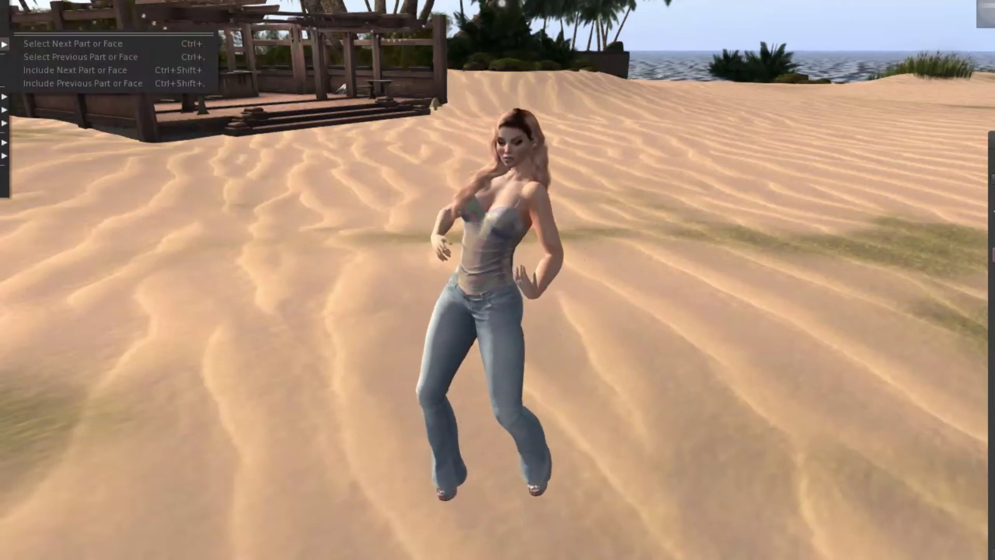
Step: Load guitarV4.dae again for a new mesh model upload
{"action": "mouse_move", "coordinate": [5, 155]}
{"action": "left_click", "coordinate": [56, 195]}
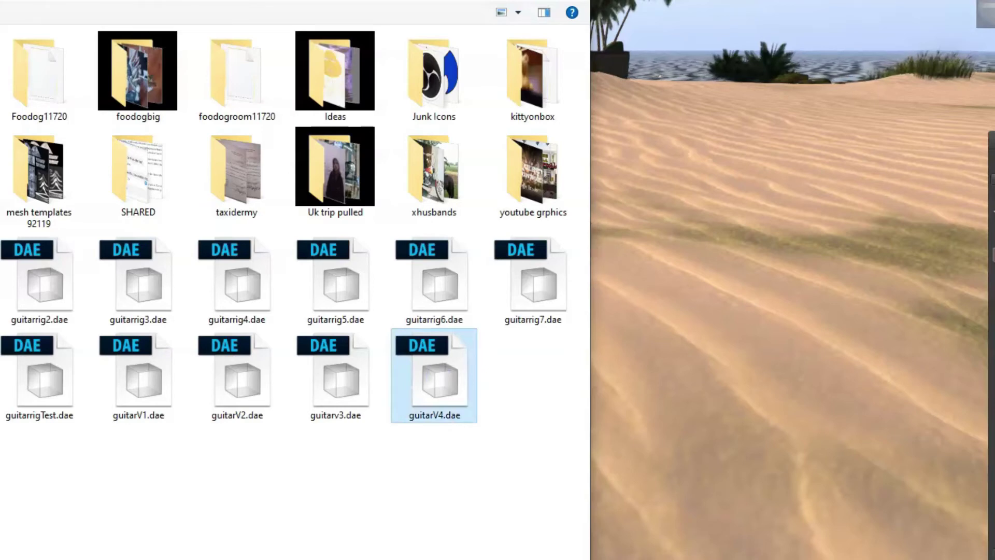
{"action": "double_click", "coordinate": [434, 378]}
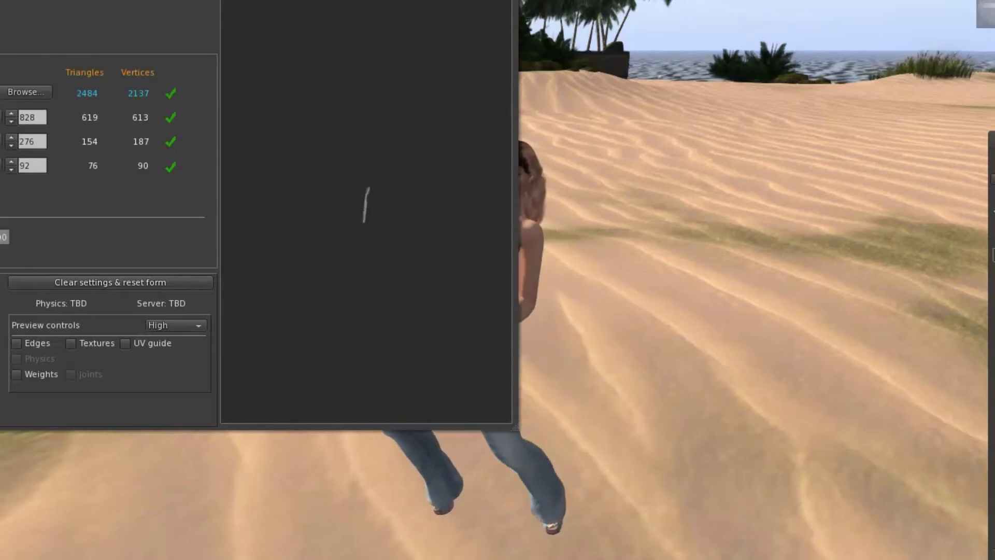
Step: Set guitarV4's Lowest and Low triangle limits to 0 and upload the model to check it on the avatar
{"action": "type", "text": "0"}
{"action": "left_click", "coordinate": [41, 139]}
{"action": "type", "text": "0"}
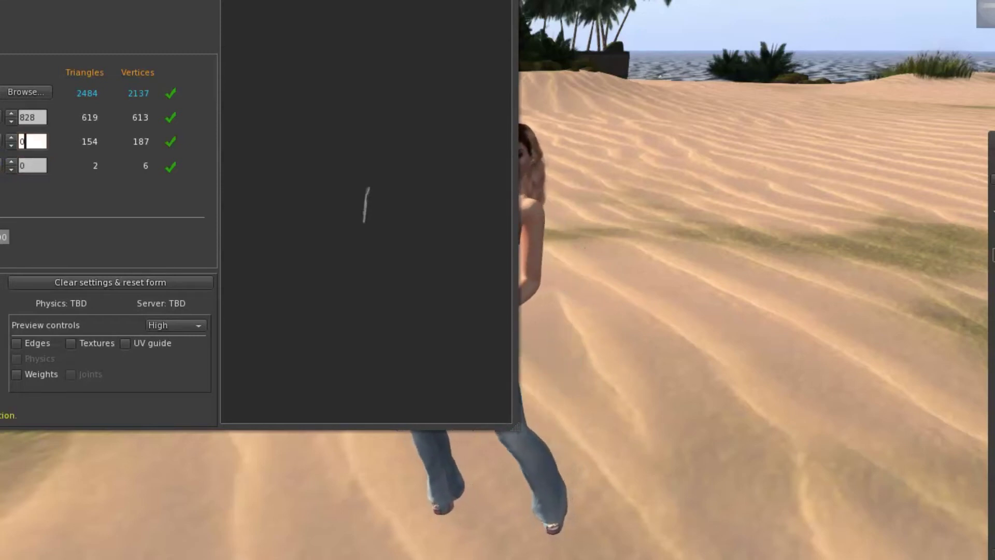
{"action": "key", "text": "Return"}
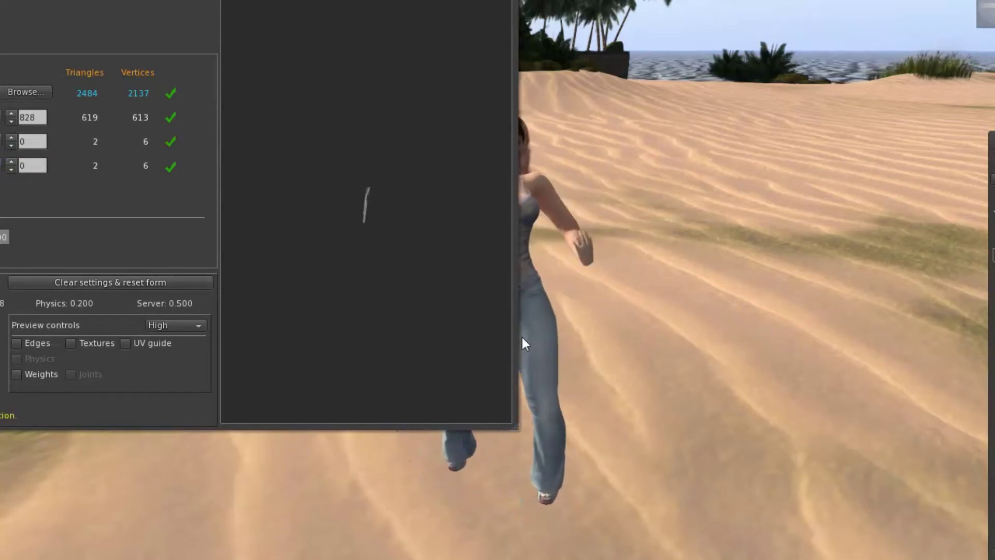
{"action": "left_click_drag", "start_coordinate": [346, 263], "coordinate": [351, 251]}
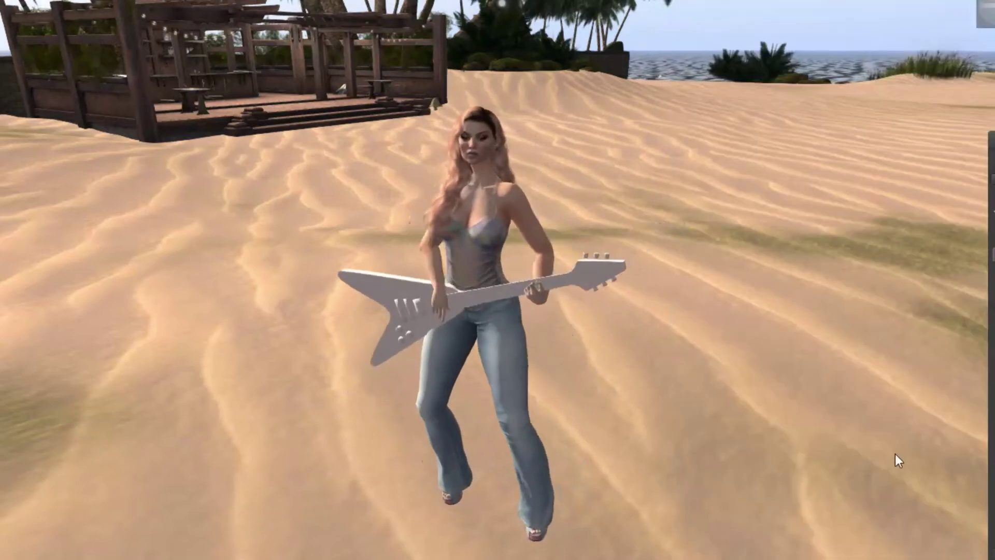
{"action": "scroll", "coordinate": [729, 364], "scroll_direction": "up", "scroll_amount": 3}
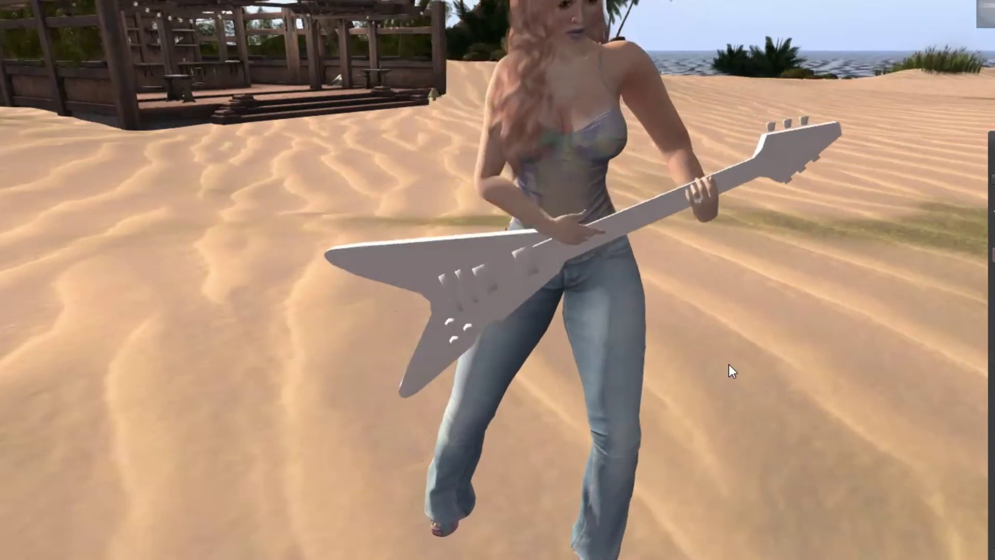